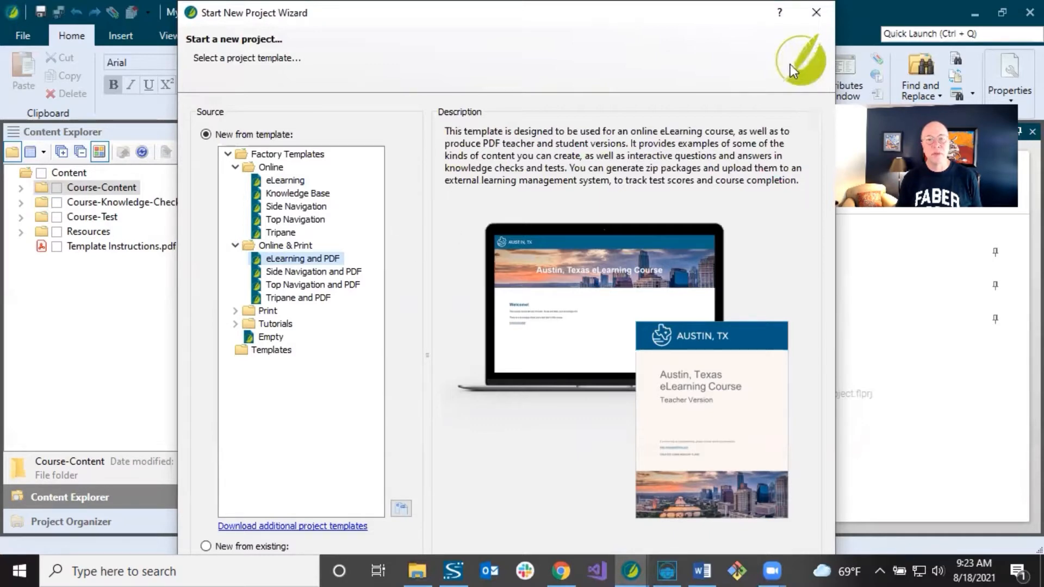
Step: Dismiss the new project wizard and open the 4-0-Hotspot-Popups.htm topic from the Course-Content folder to examine its map
left_click(815, 18)
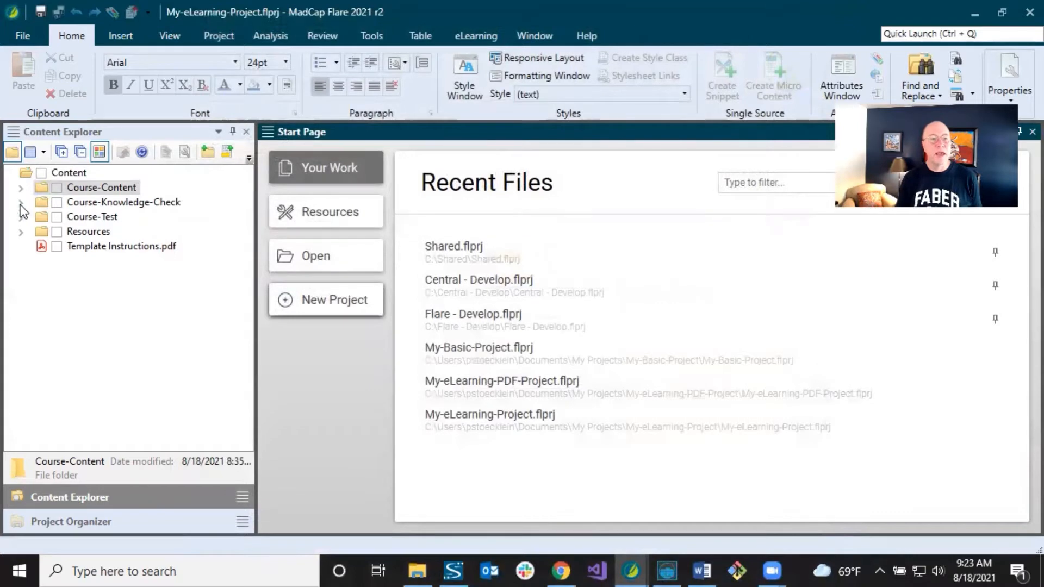
left_click(20, 188)
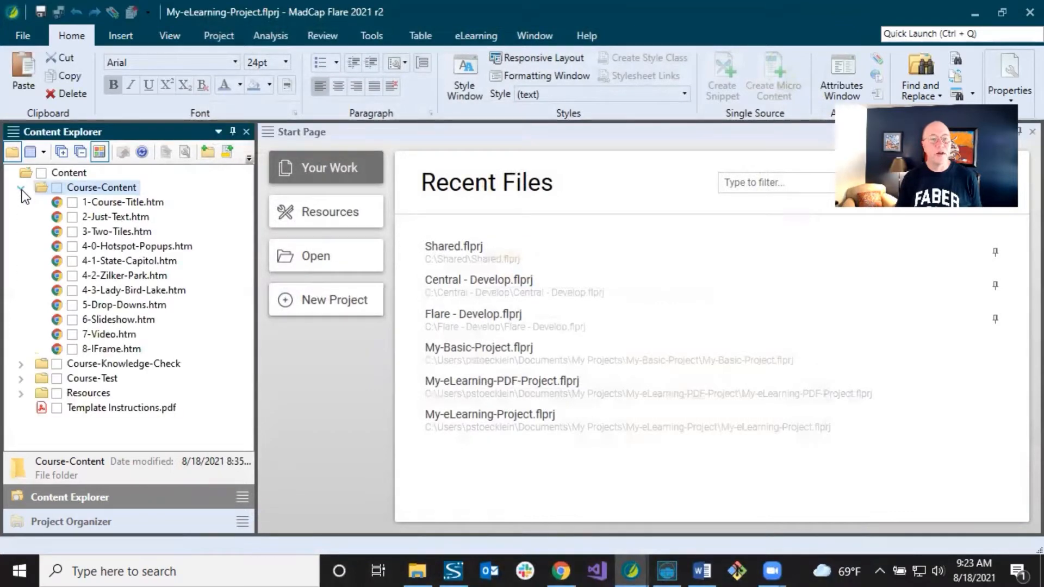
left_click(129, 248)
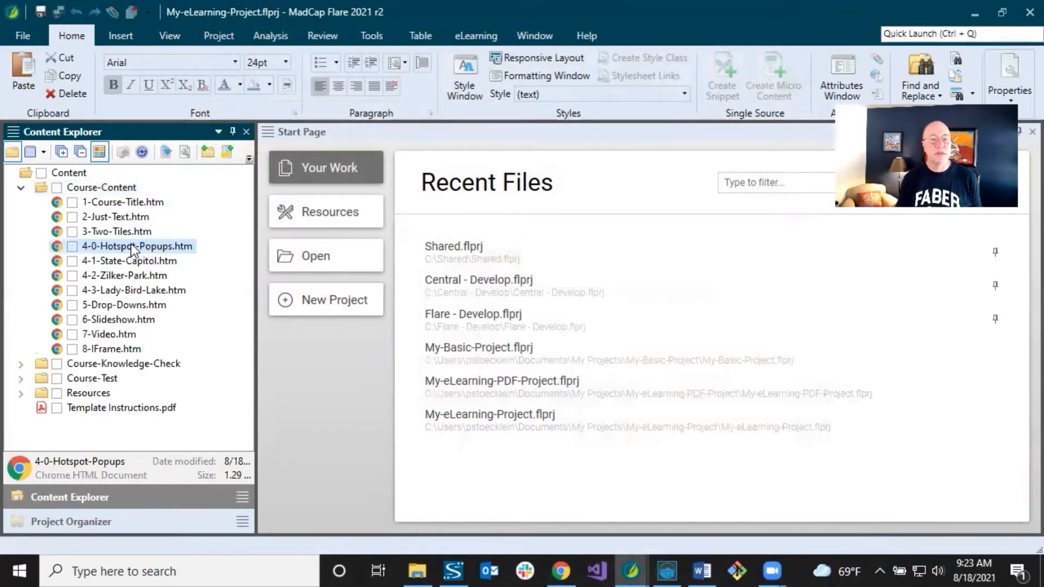
double_click(132, 246)
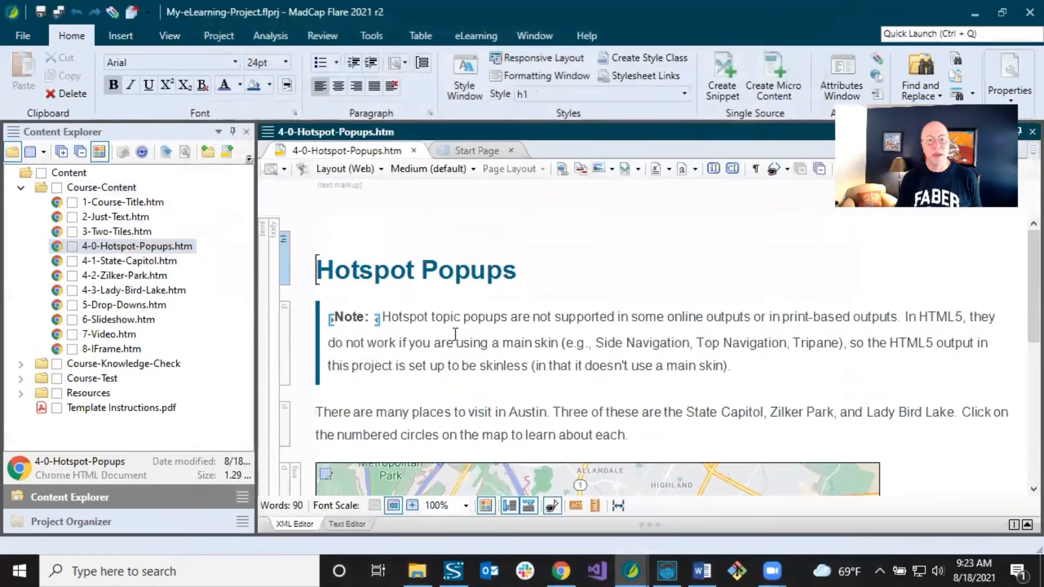
scroll(455, 334, "down", 6)
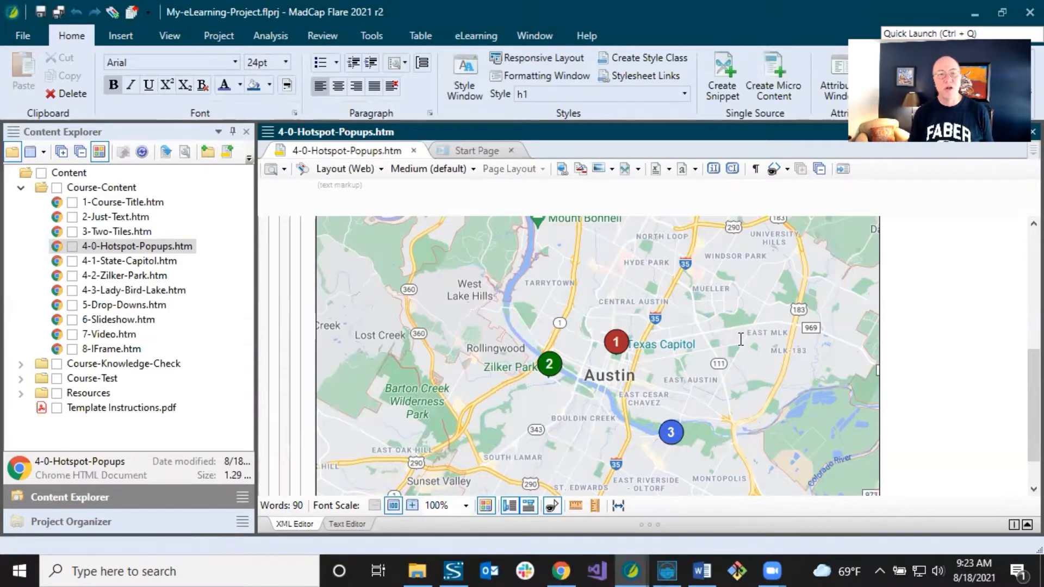
scroll(741, 339, "up", 3)
scroll(741, 340, "down", 3)
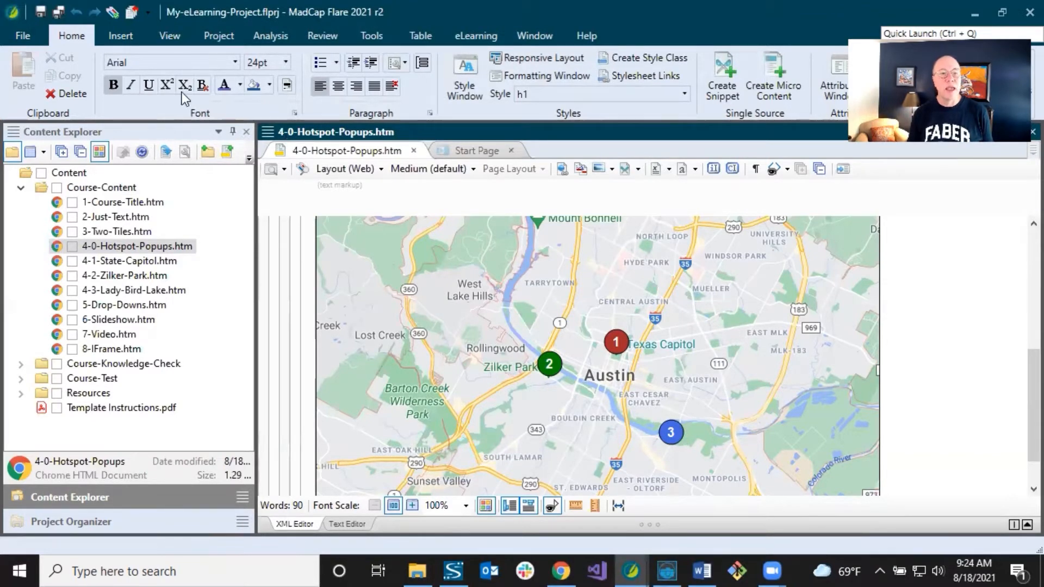
Step: Build the Online-Course-With-Test target and open its finished output in the browser
left_click(206, 36)
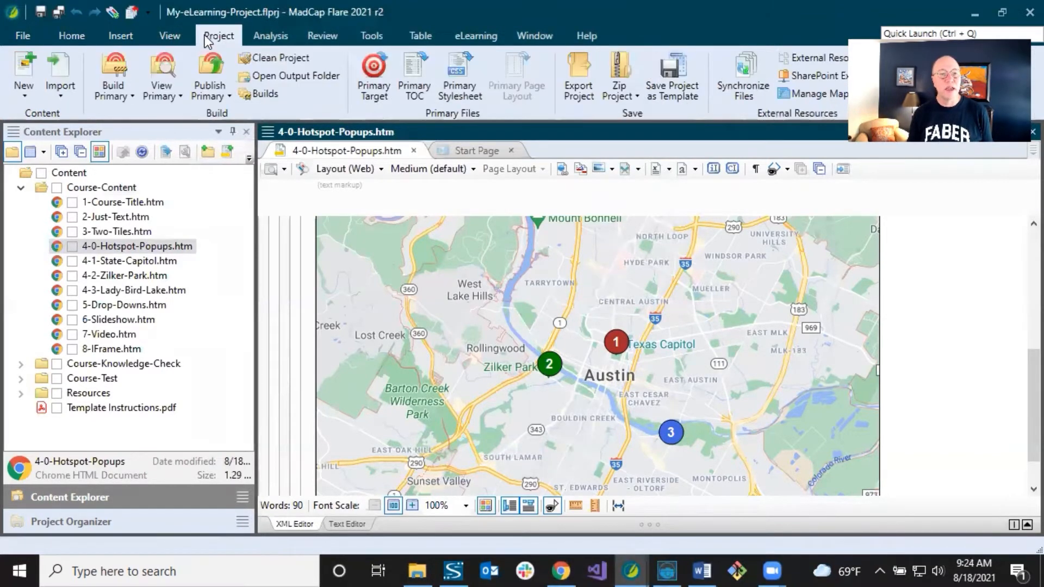
left_click(113, 91)
left_click(126, 147)
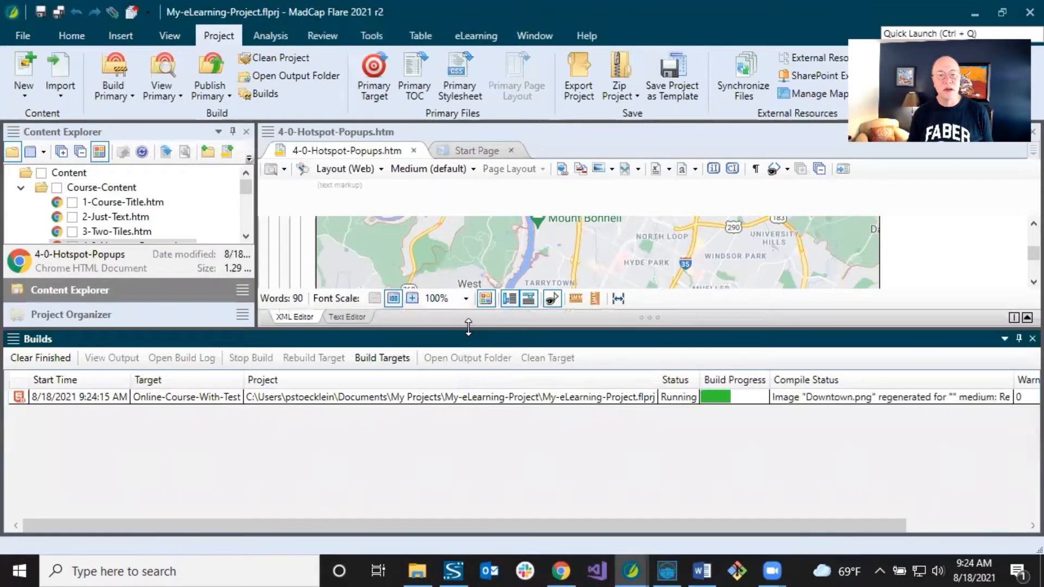
left_click_drag(468, 342, 469, 392)
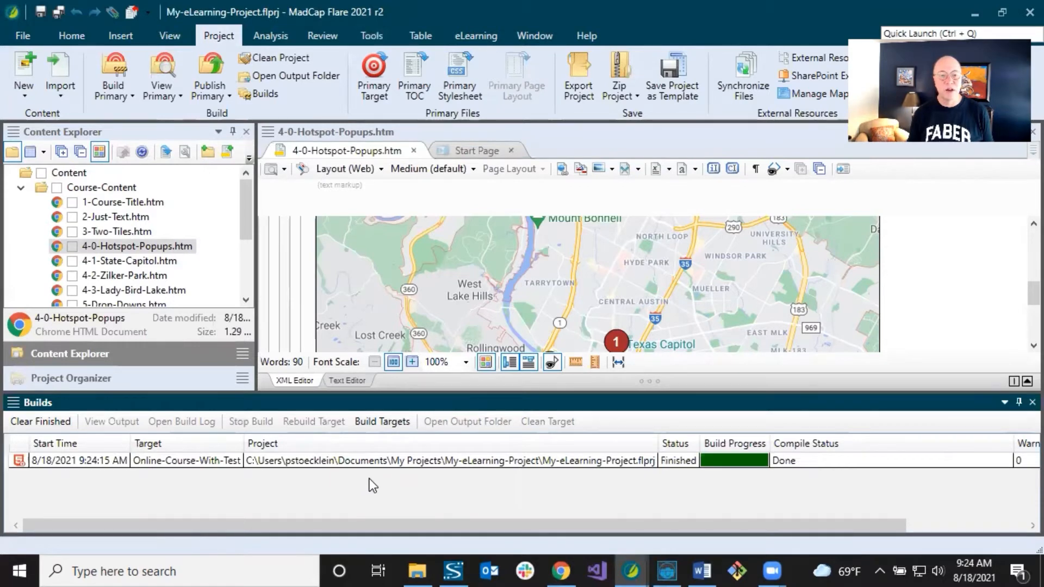
left_click(370, 461)
double_click(370, 463)
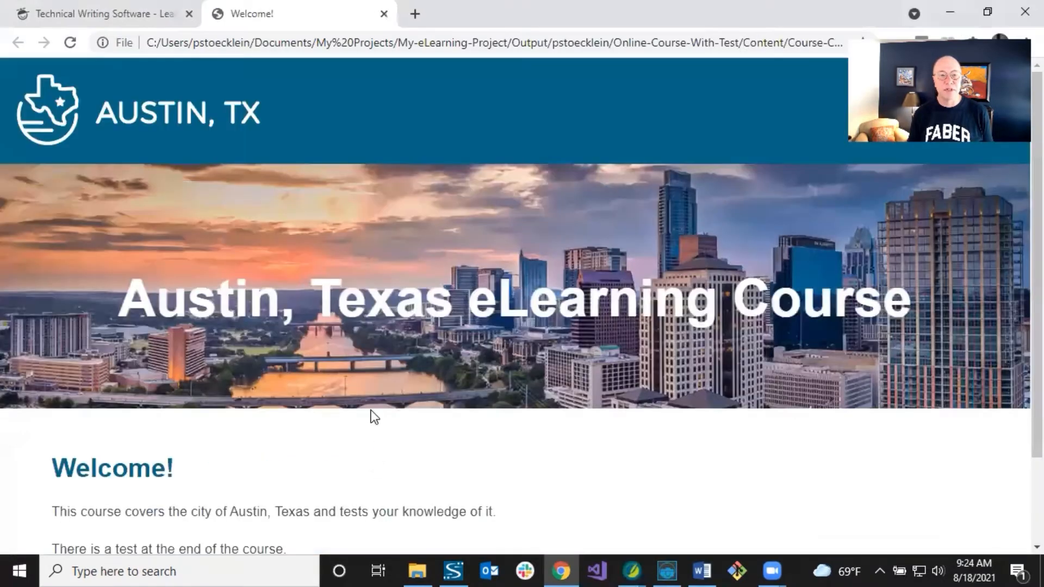
Step: Start the Austin, Texas eLearning course and advance through its pages to the Hotspot Popups map
scroll(337, 339, "down", 2)
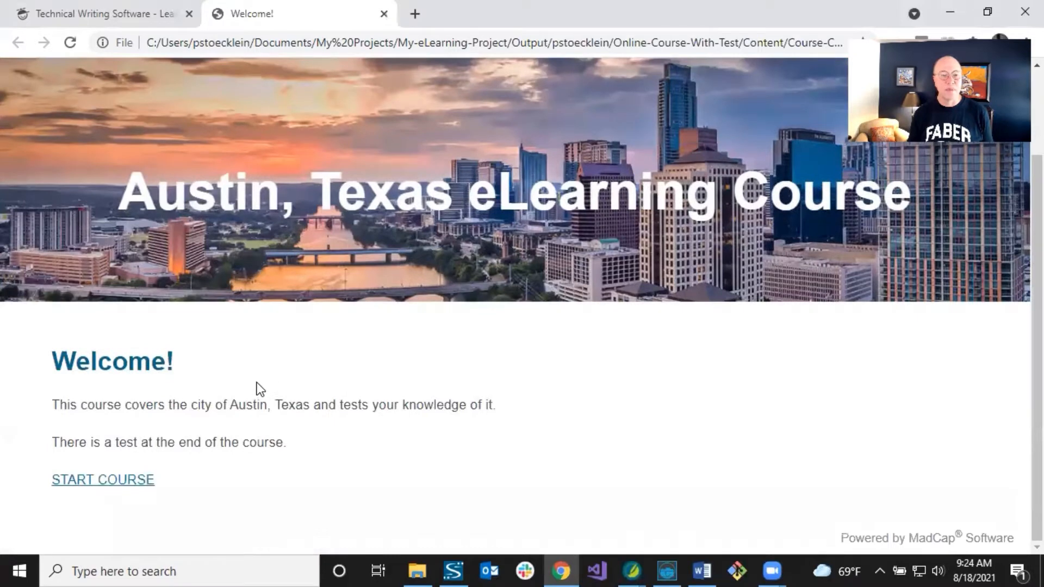
left_click(133, 479)
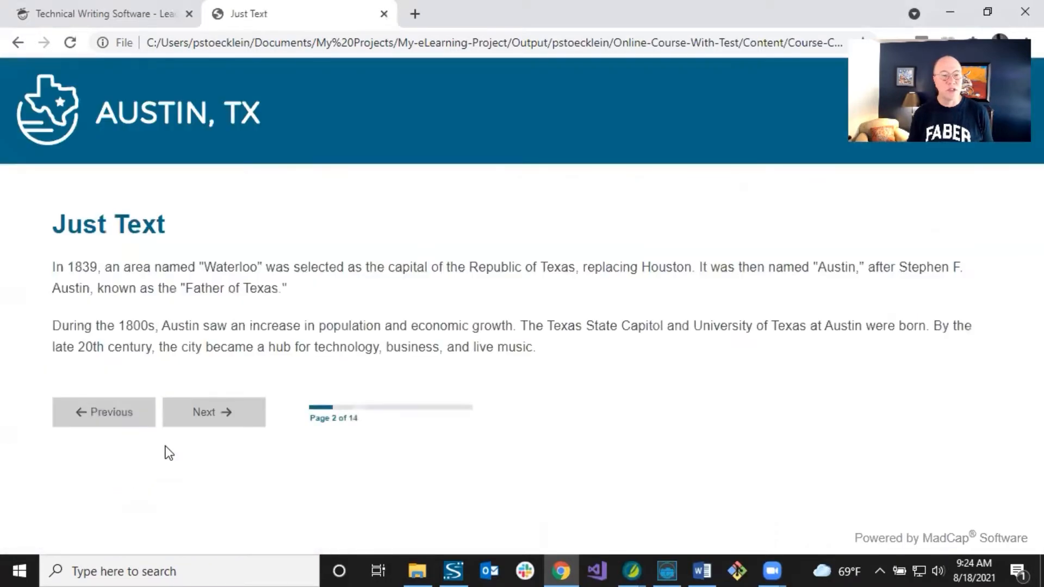
left_click(202, 416)
scroll(240, 402, "down", 3)
scroll(240, 446, "down", 1)
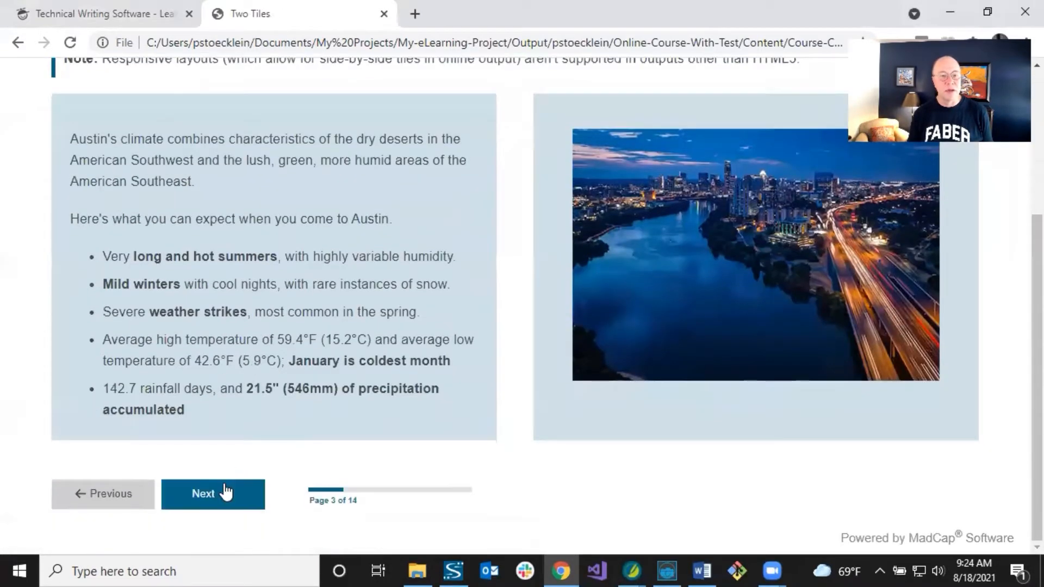
left_click(224, 491)
scroll(332, 337, "down", 1)
scroll(332, 336, "down", 1)
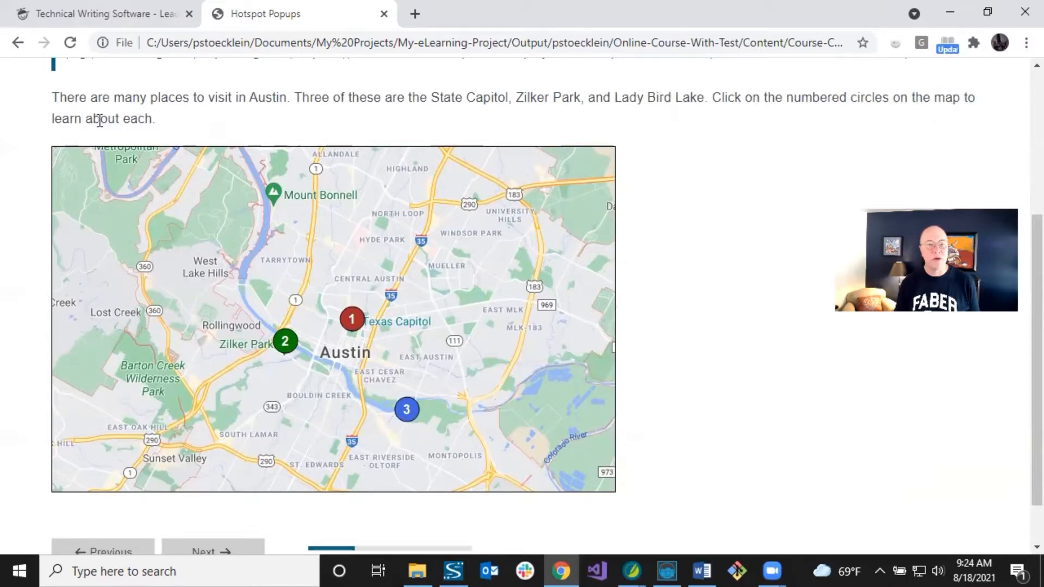
Step: View and close the popup of each numbered map hotspot: State Capitol, Zilker Park and Lady Bird Lake
left_click(352, 322)
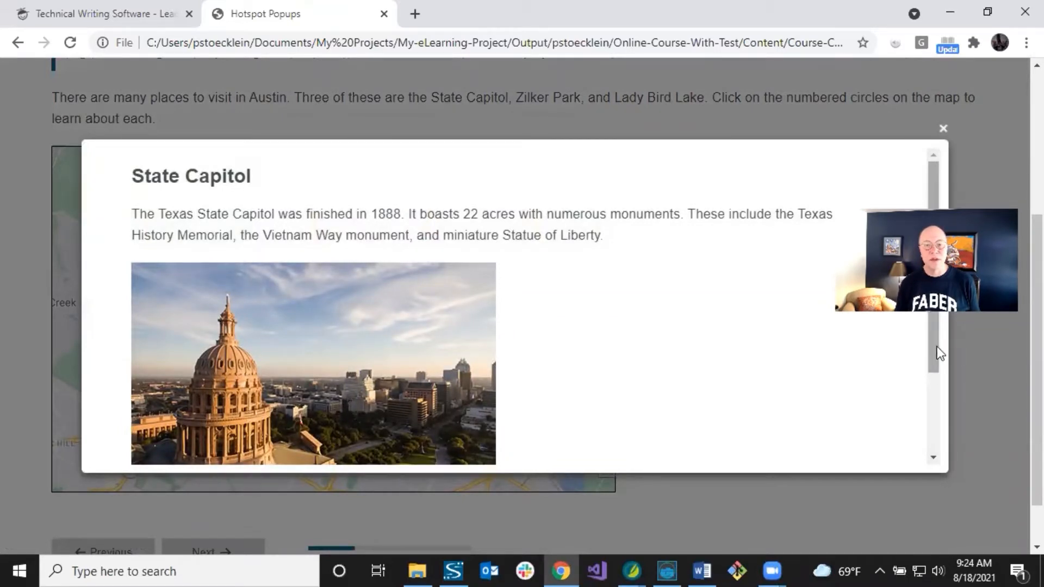
mouse_move(936, 347)
left_mouse_down()
mouse_move(936, 376)
mouse_move(935, 348)
left_mouse_up()
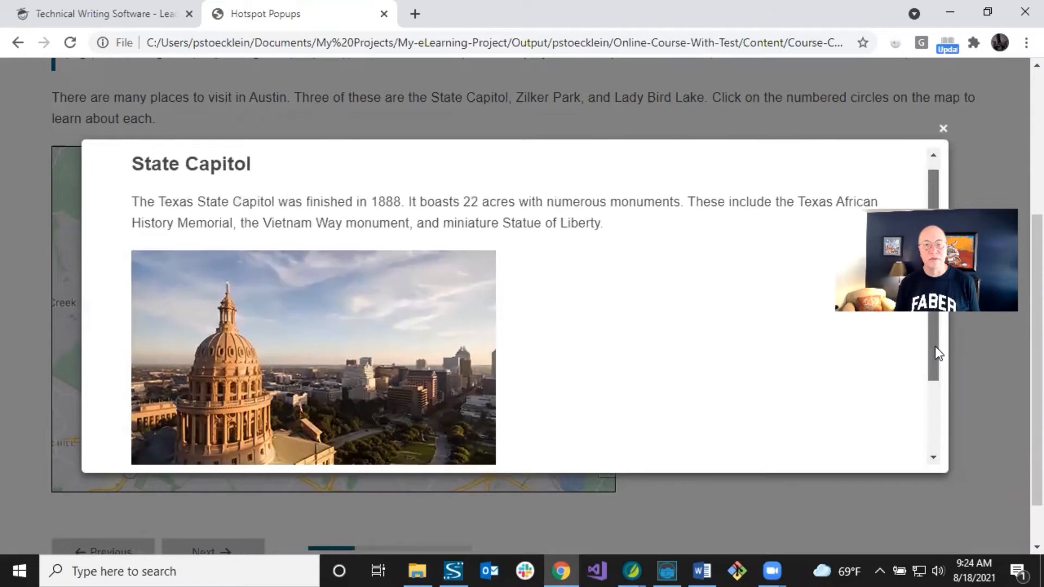
left_click(942, 133)
left_click(285, 341)
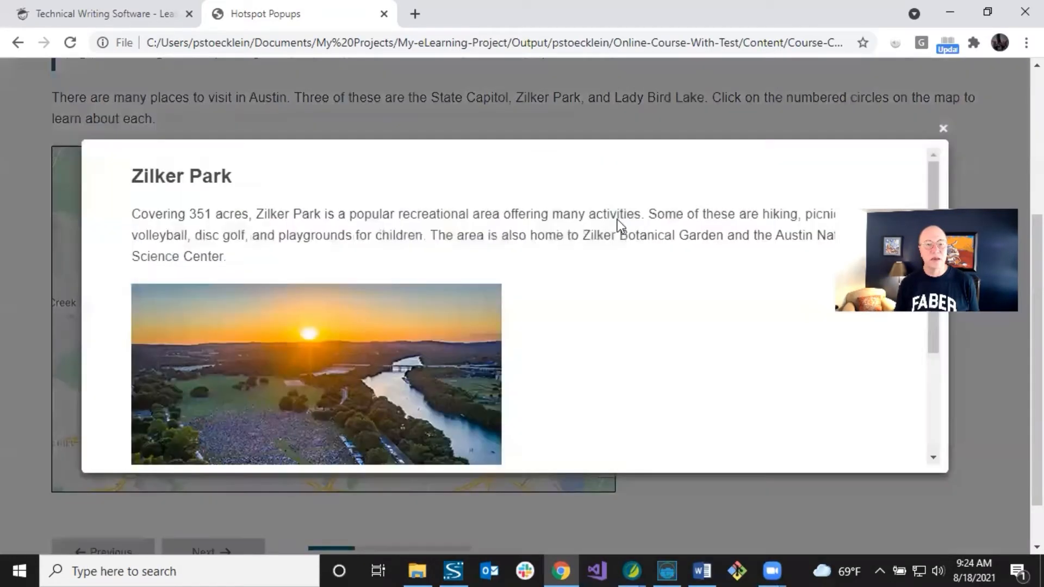
left_click(943, 128)
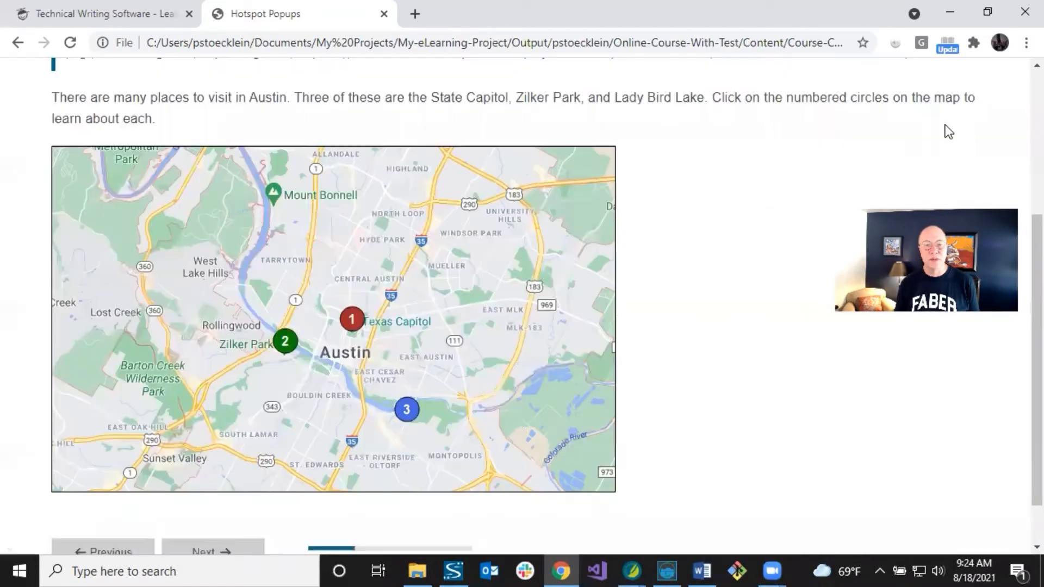
left_click(402, 410)
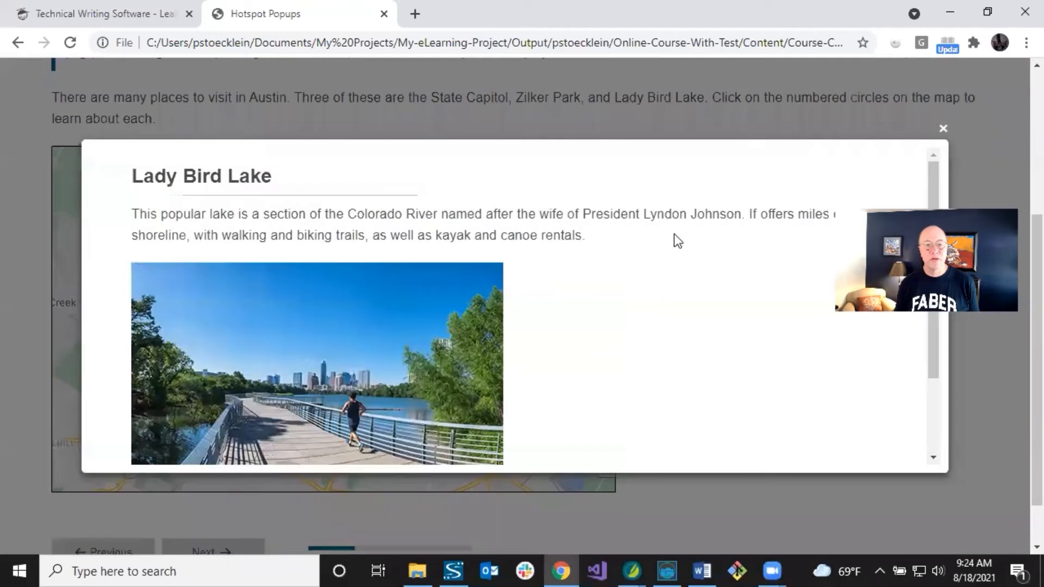
left_click(943, 131)
Step: Switch back to My-eLearning-Project in MadCap Flare and close the builds list
mouse_move(631, 571)
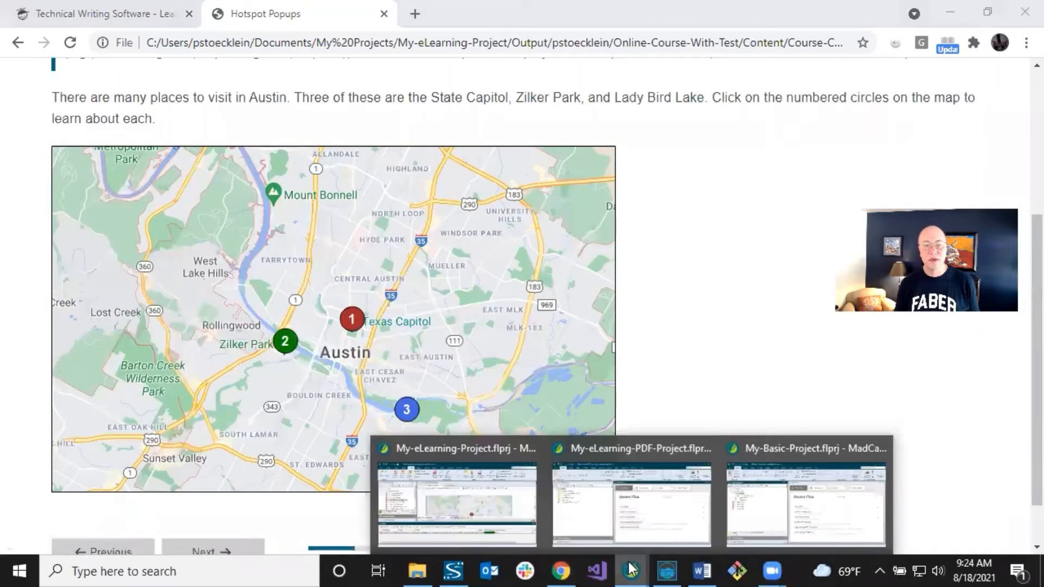
left_click(516, 525)
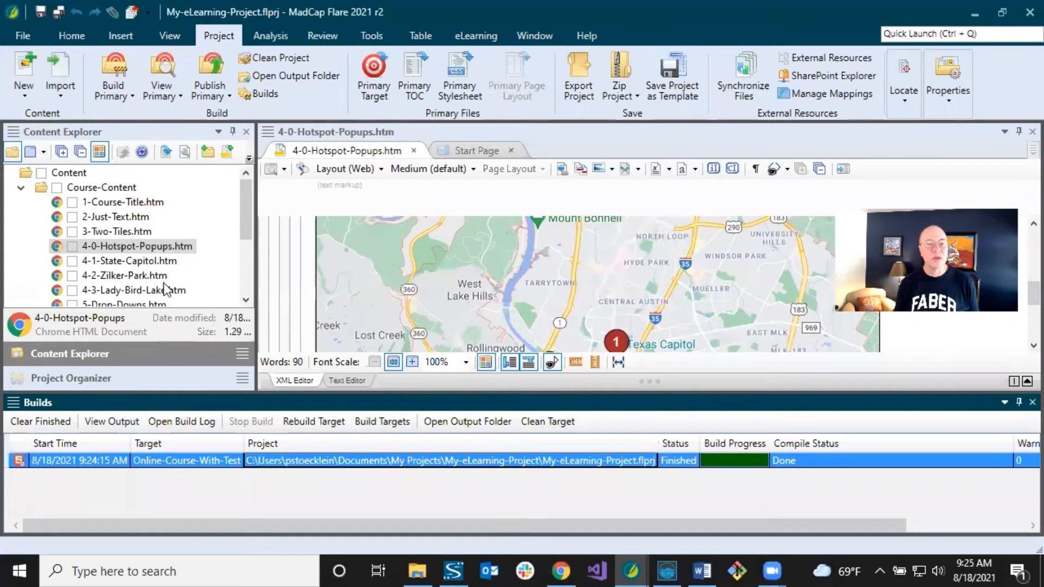
left_click(1031, 402)
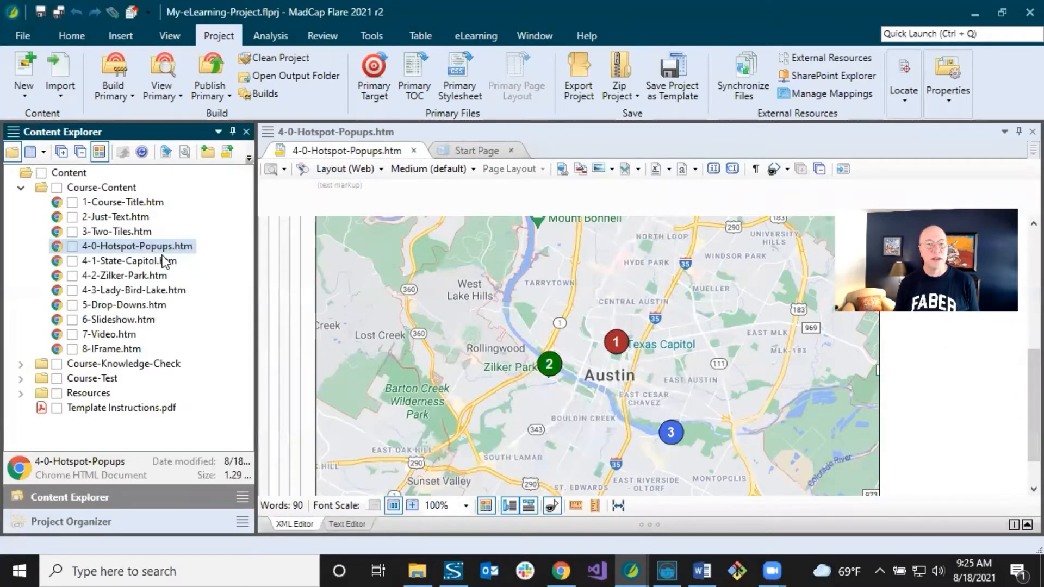
Step: Point out the popup topic files 4-1-State-Capitol.htm, 4-2-Zilker-Park.htm and 4-3-Lady-Bird-Lake.htm by selecting them in the Course-Content folder
left_click(85, 248)
left_click(103, 305)
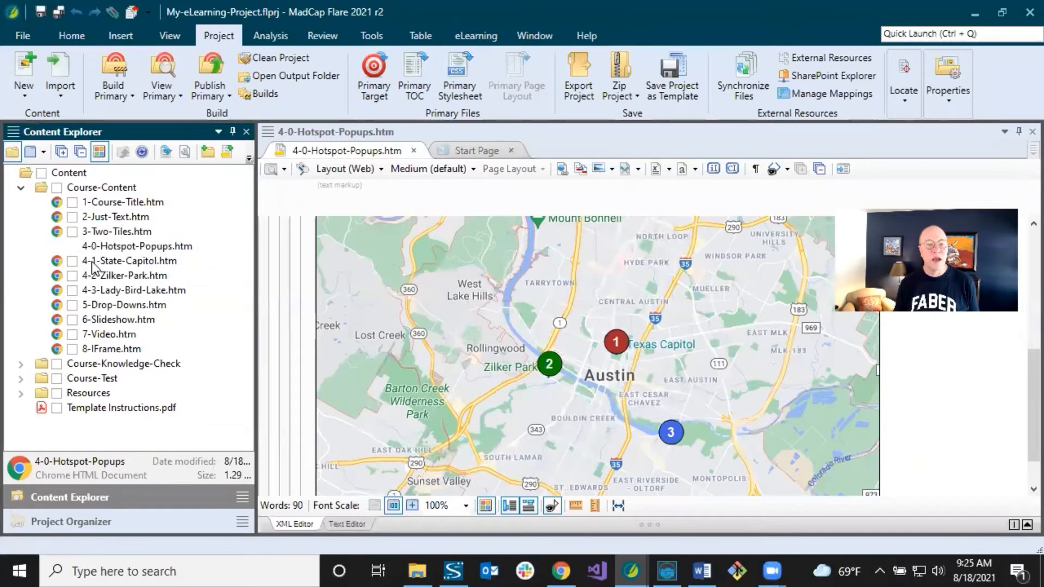
left_click(93, 262)
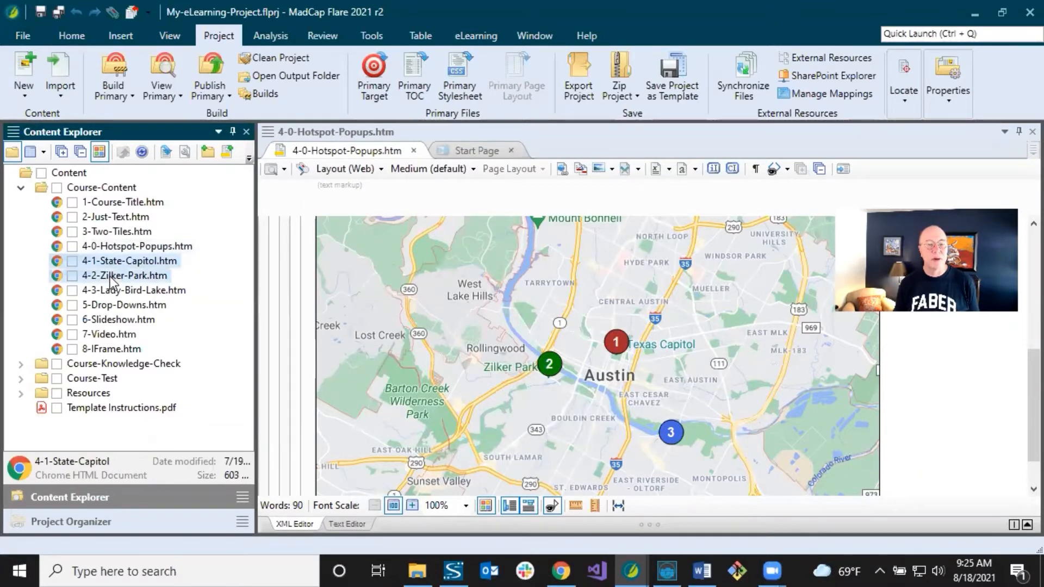
left_click(110, 277)
left_click(134, 291)
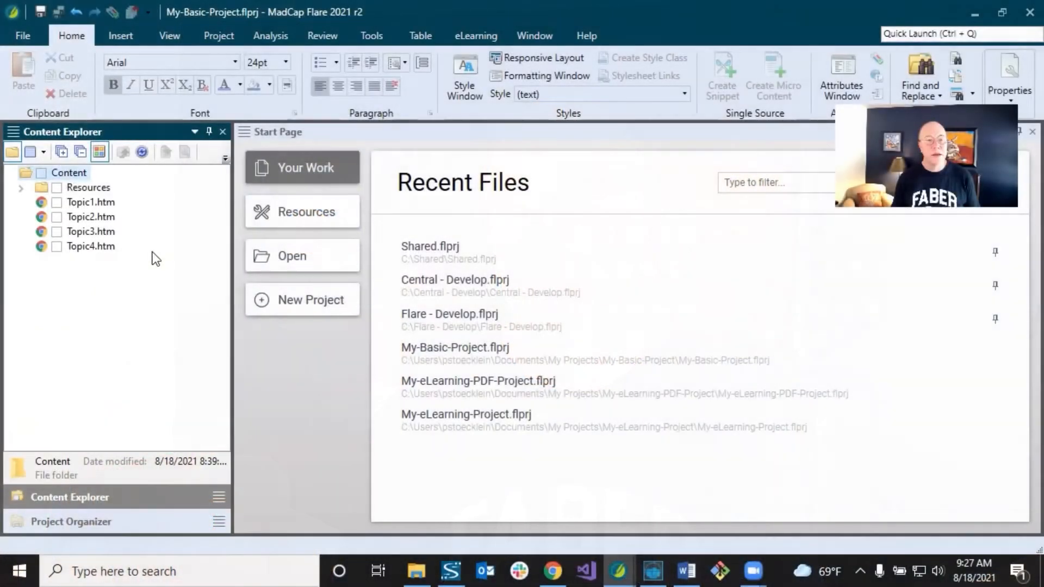
Step: Open Topic1.htm in My-Basic-Project and add an empty paragraph after its body text
left_click(112, 205)
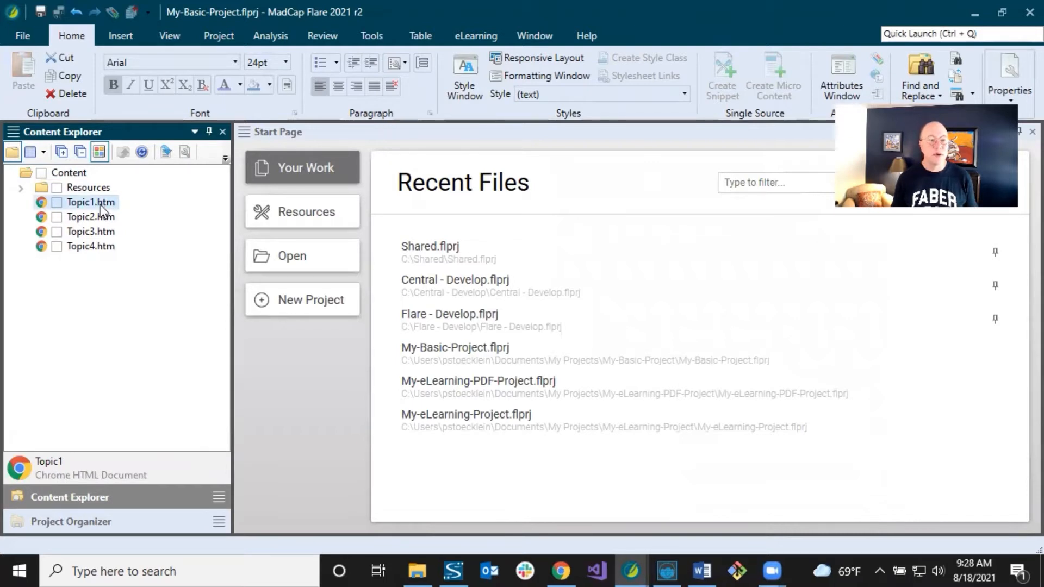
double_click(100, 204)
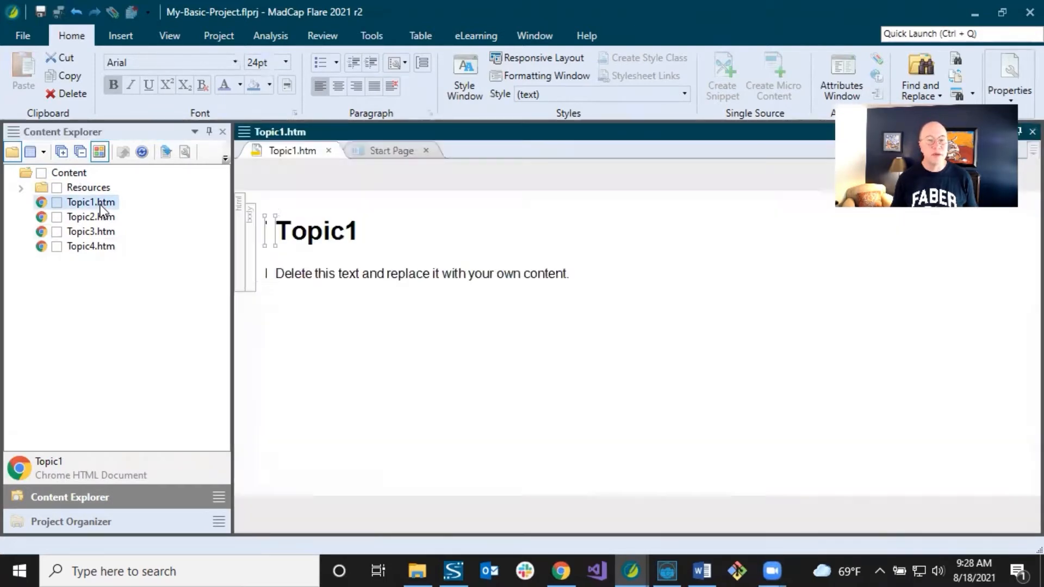
left_click(407, 294)
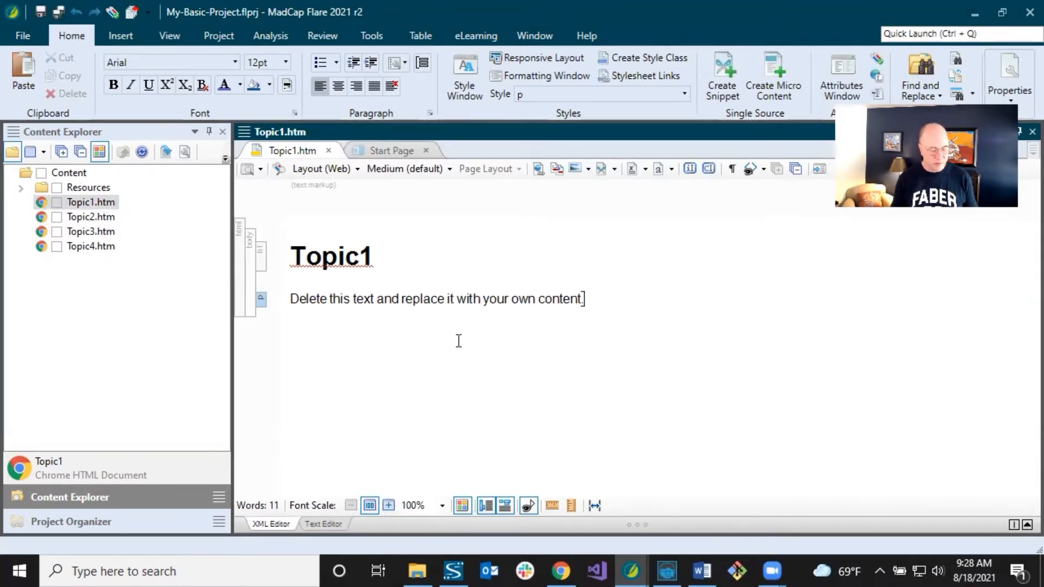
key("Return")
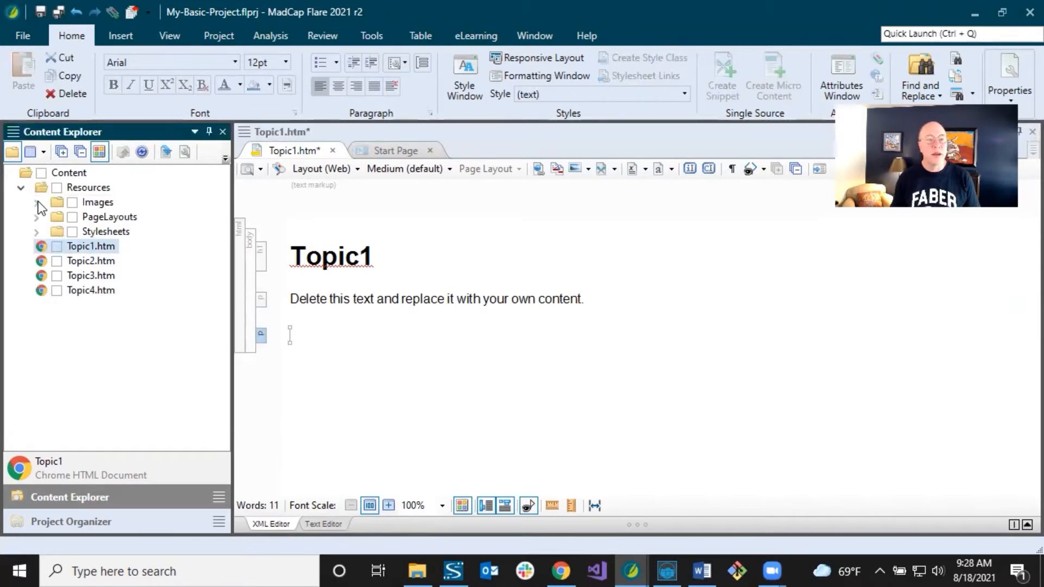
Step: Insert Austin-Map.png from the Resources Images folder into the empty paragraph of Topic1 and save all files
left_click(36, 203)
left_click_drag(114, 224, 291, 335)
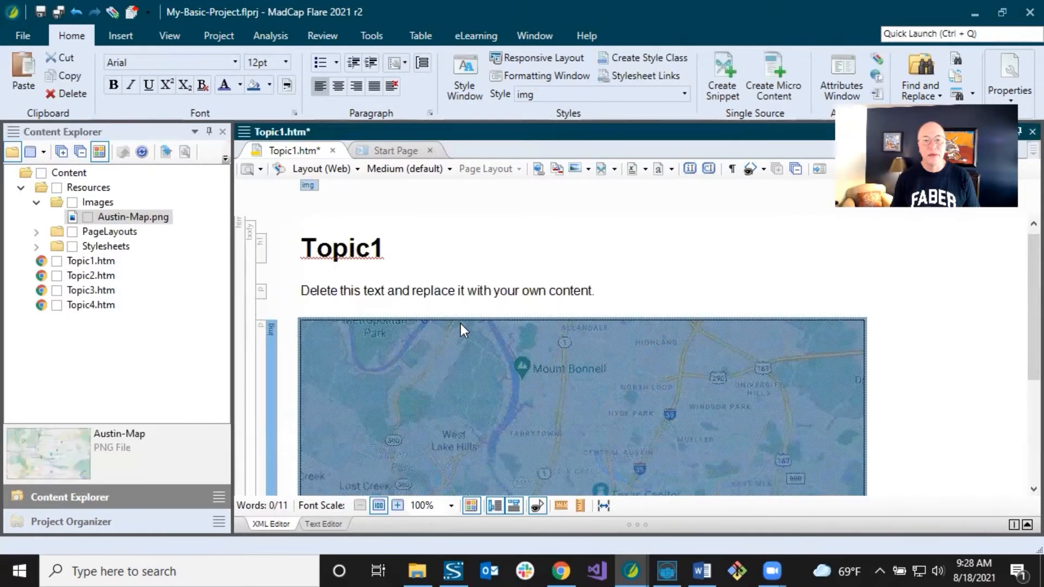
left_click(467, 291)
left_click(58, 13)
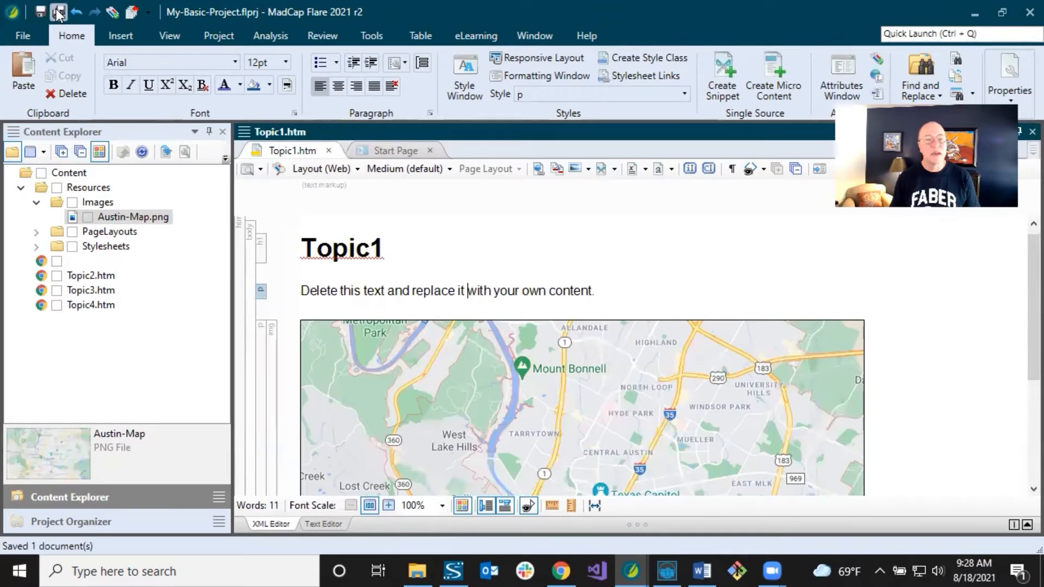
Step: Open the Austin map image in Topic1 for editing in MadCap Capture
left_click(403, 283)
scroll(404, 284, "down", 3)
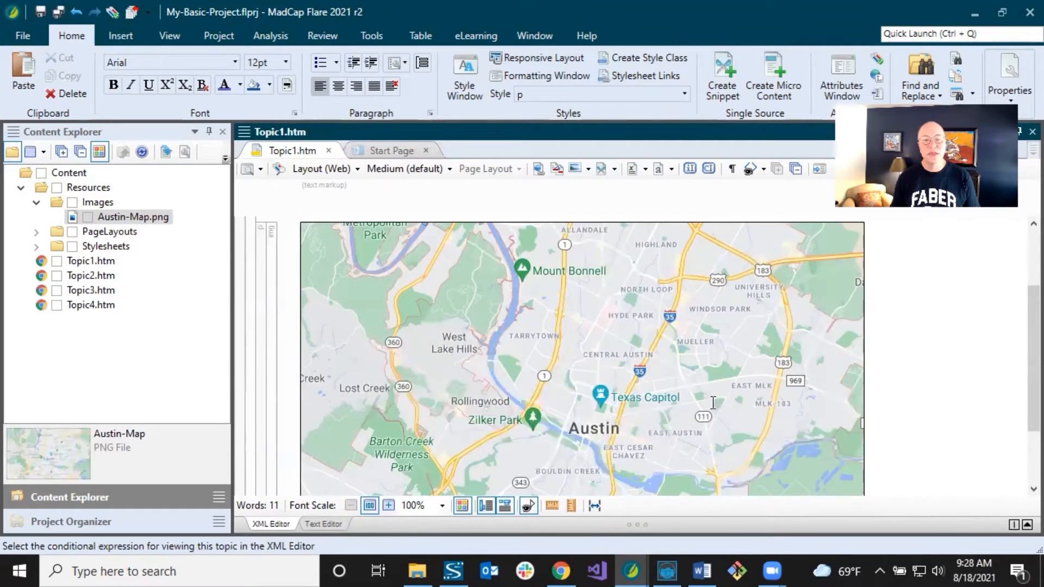
scroll(567, 413, "up", 3)
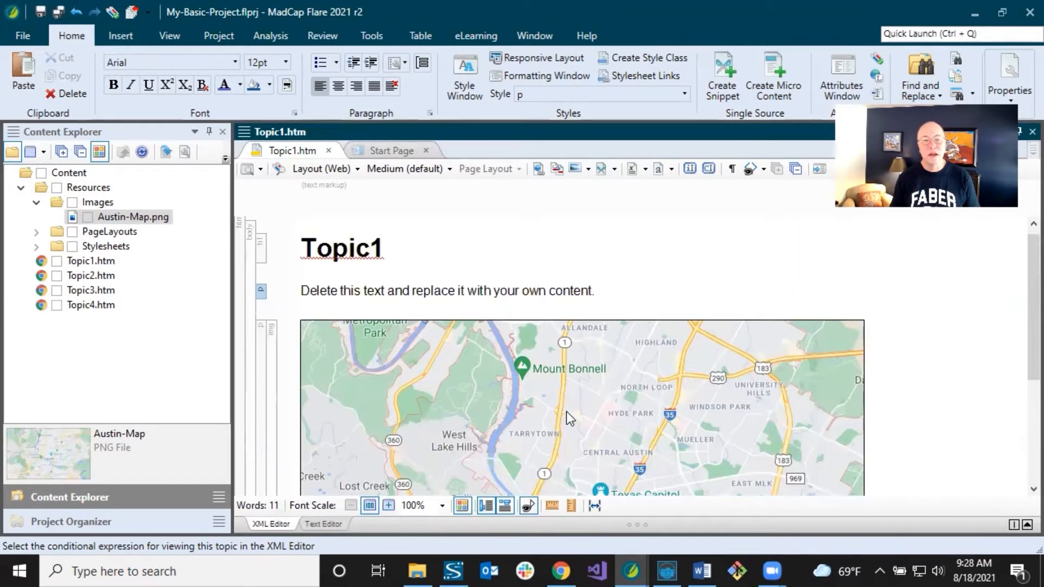
scroll(567, 419, "down", 3)
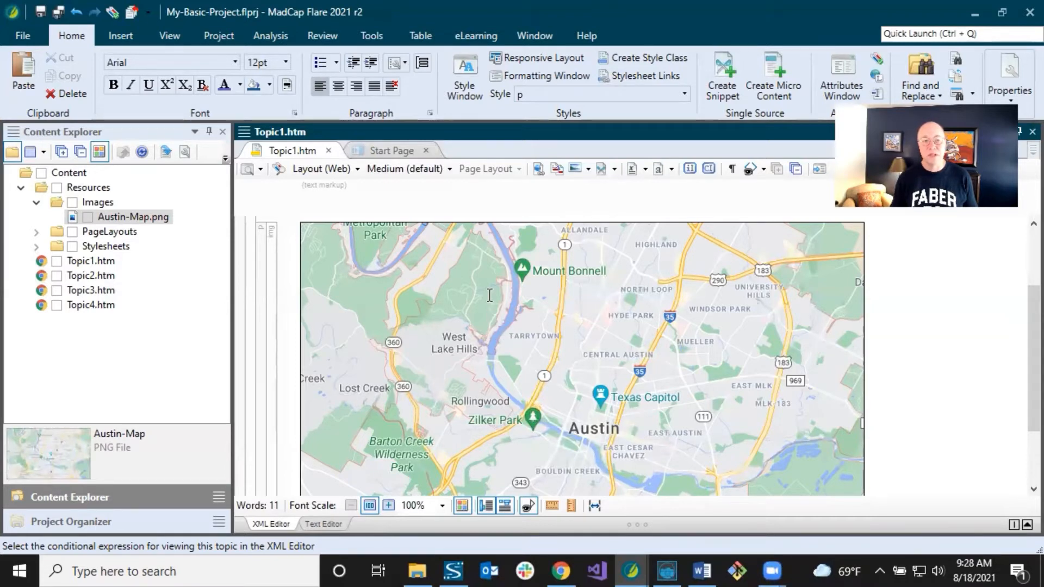
left_click(527, 293)
right_click(530, 294)
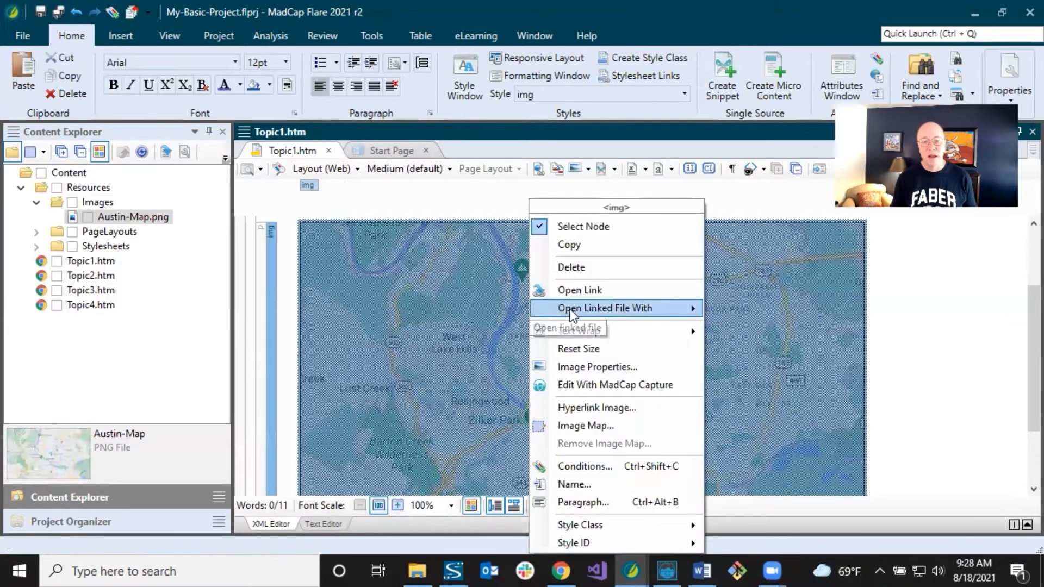
left_click(586, 379)
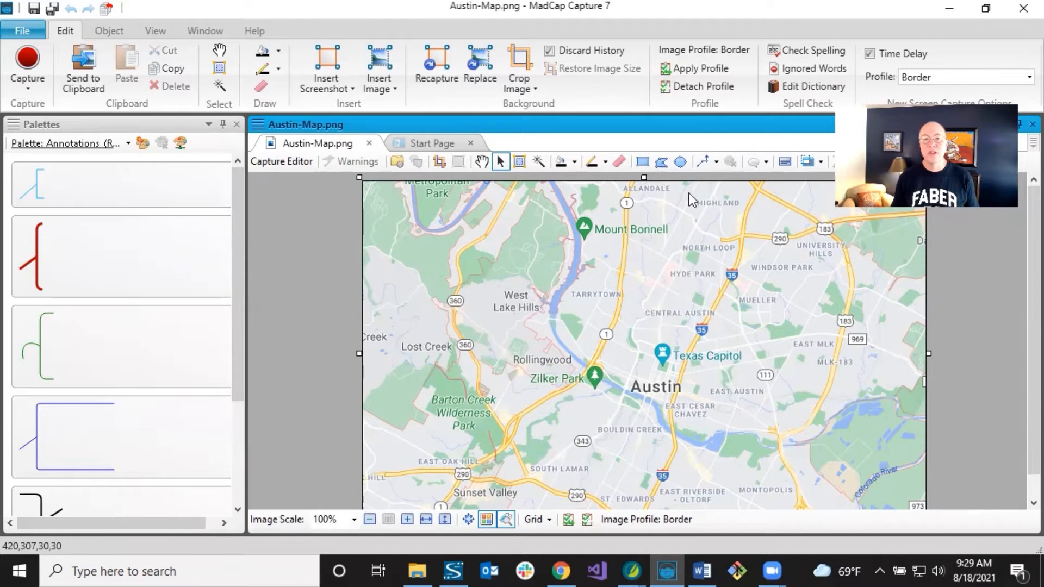
Step: Draw an oval about 29 by 30 pixels over the Texas Capitol marker and give it a solid red fill
left_click(680, 162)
left_click_drag(651, 342, 674, 366)
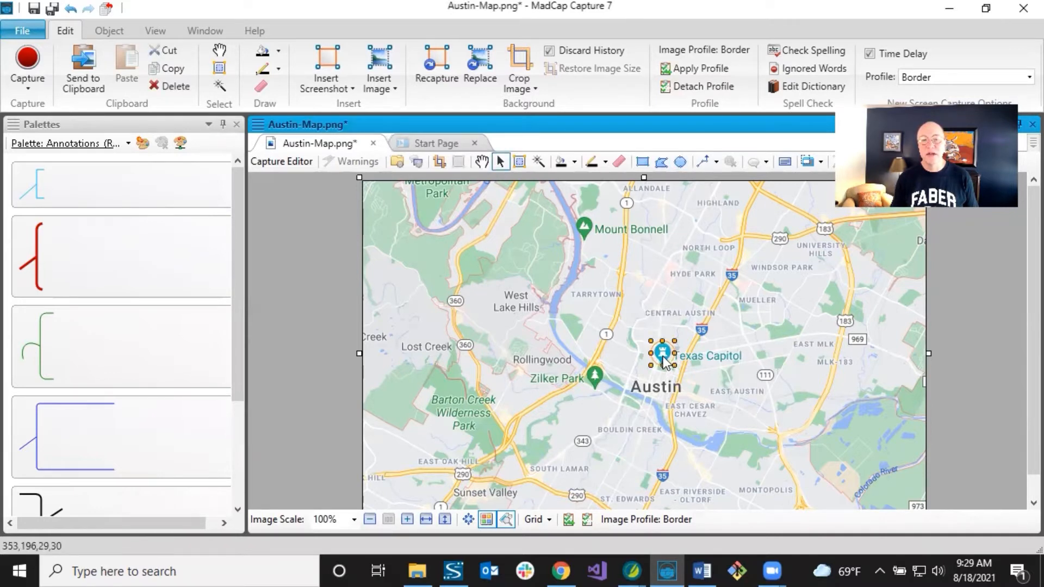
double_click(663, 357)
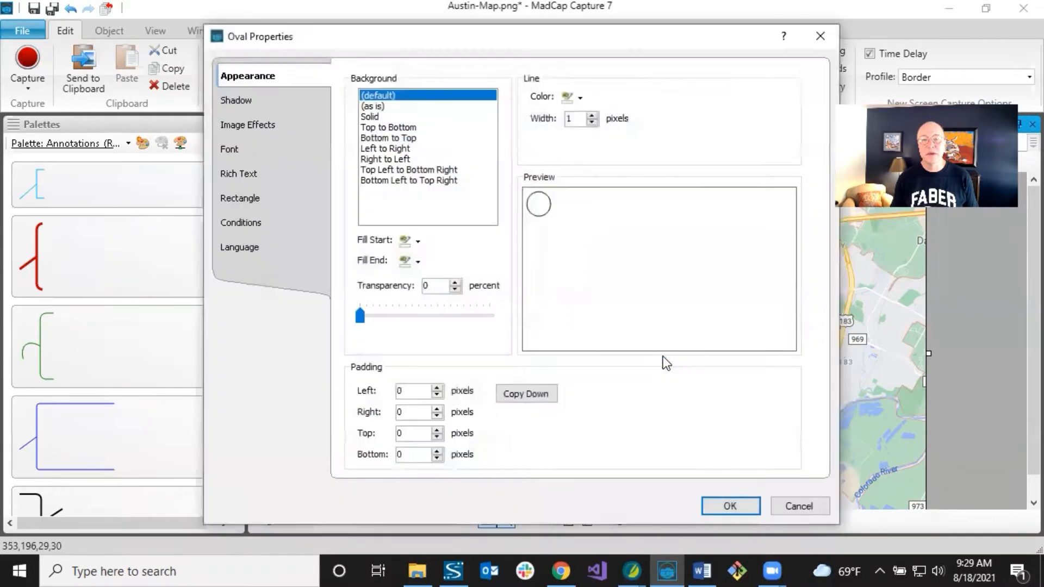
left_click(384, 116)
left_click(419, 241)
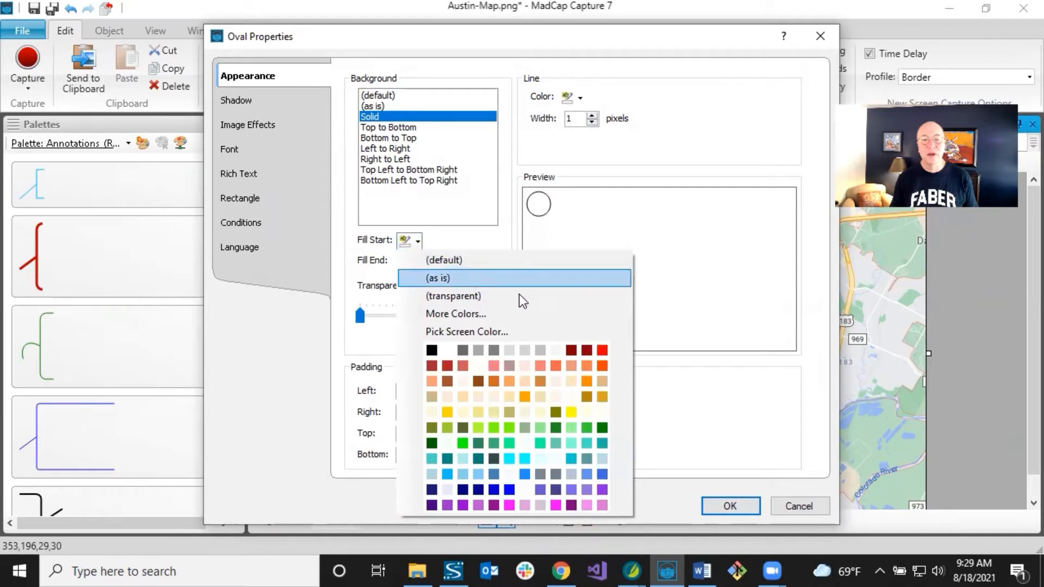
left_click(601, 350)
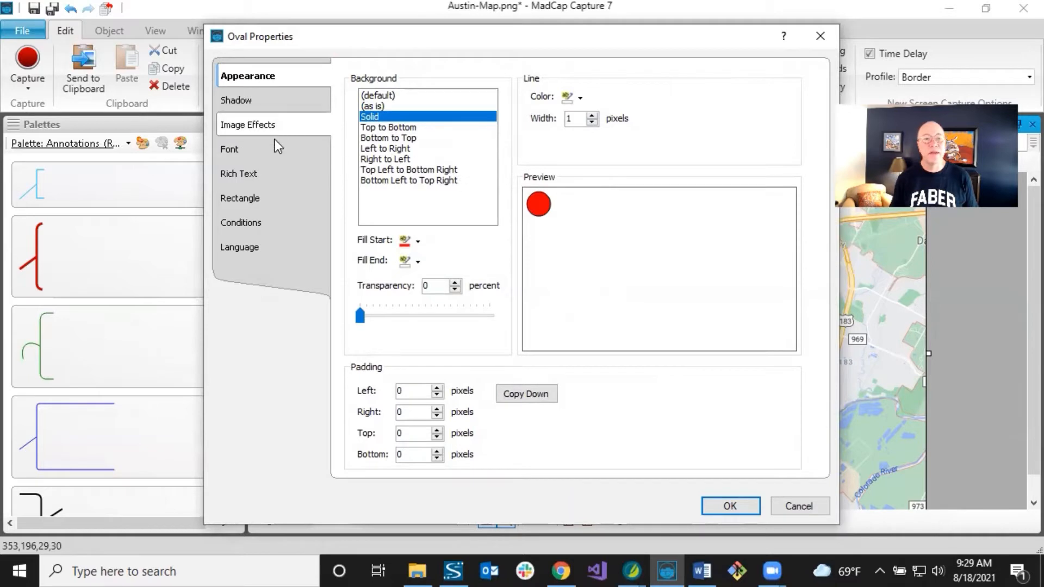
Step: Label the red circle with the number 1 in white text
left_click(260, 174)
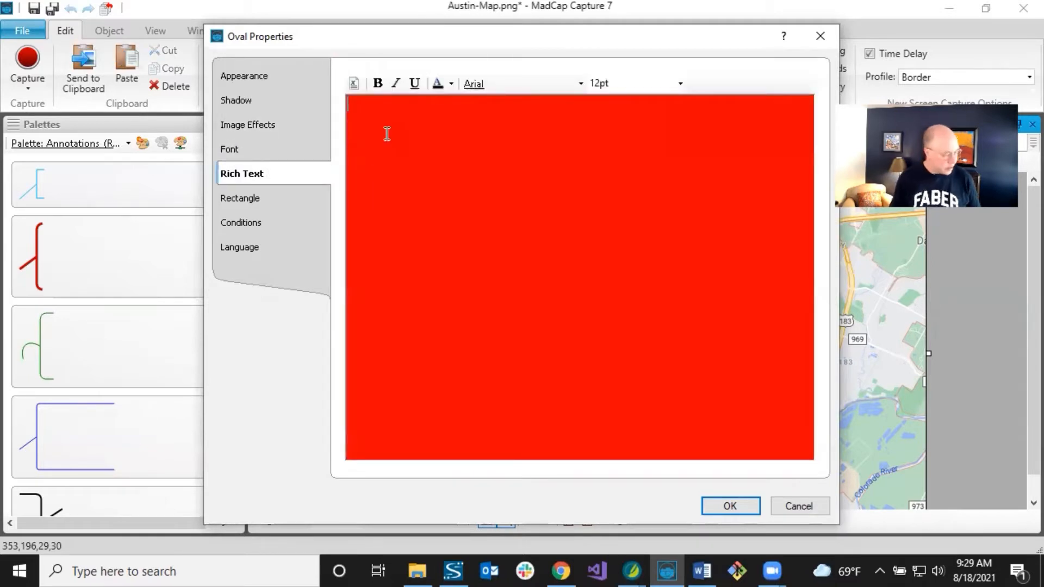
left_click_drag(357, 103, 346, 106)
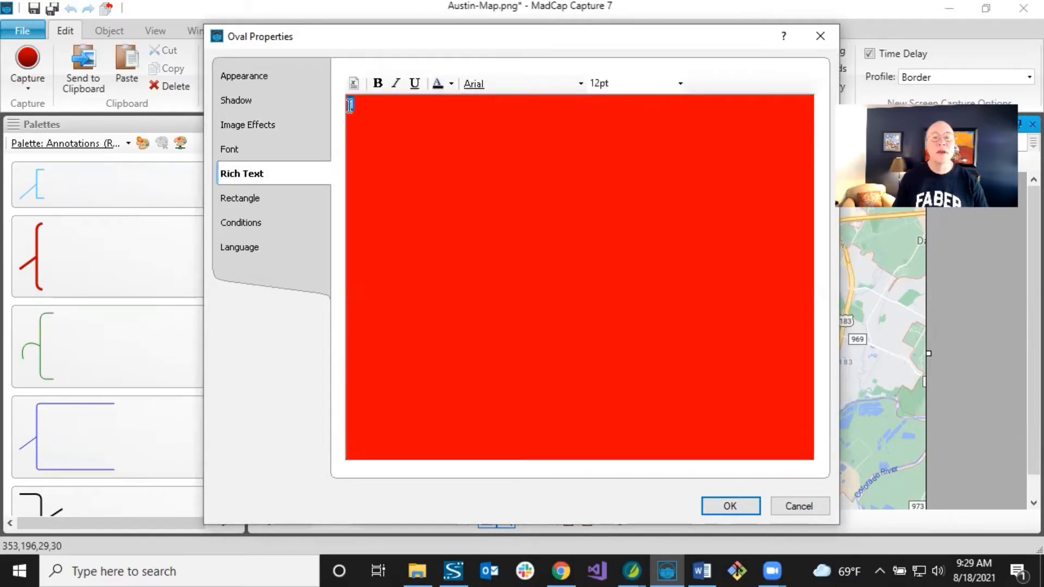
left_click(452, 85)
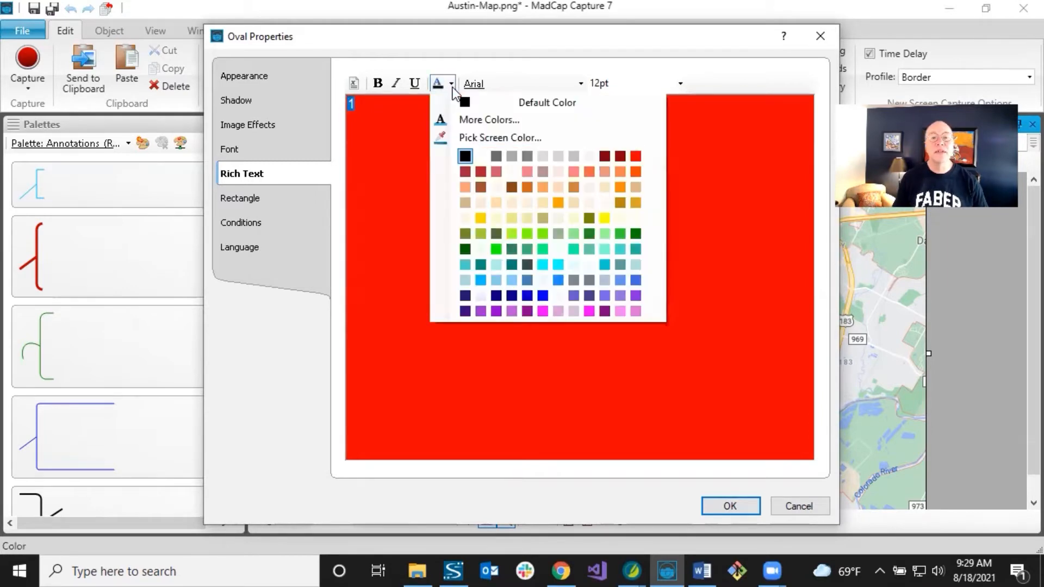
left_click(465, 156)
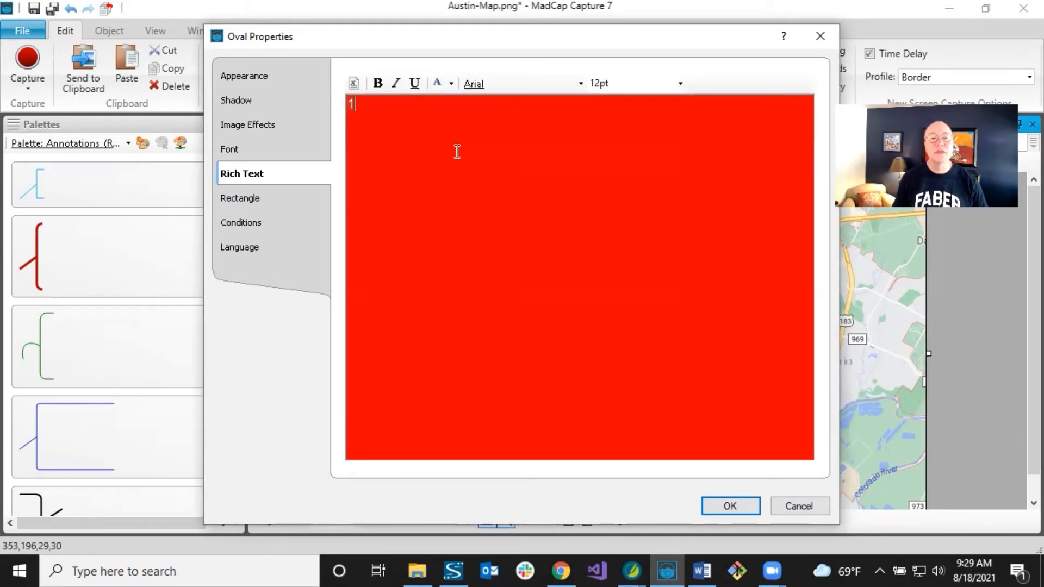
left_click(740, 507)
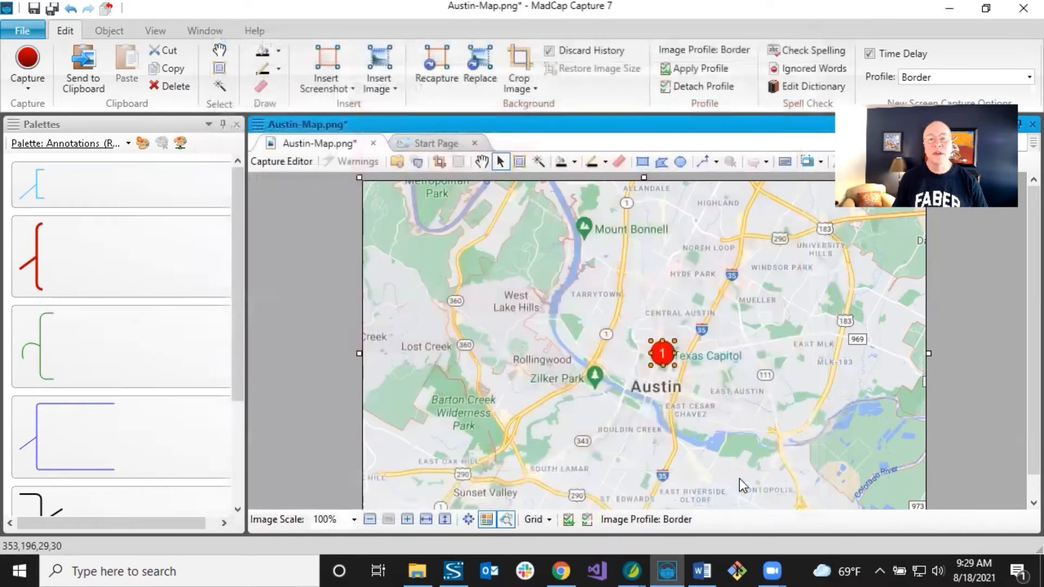
left_click(742, 430)
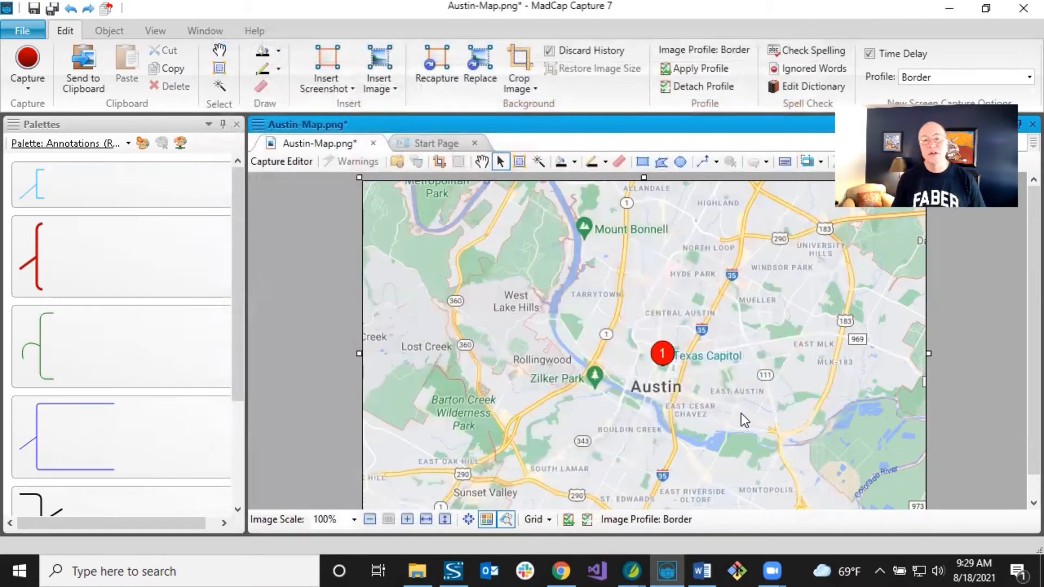
Step: Copy the red circle onto the Zilker Park marker and change the copy's label to 2
left_click(668, 358)
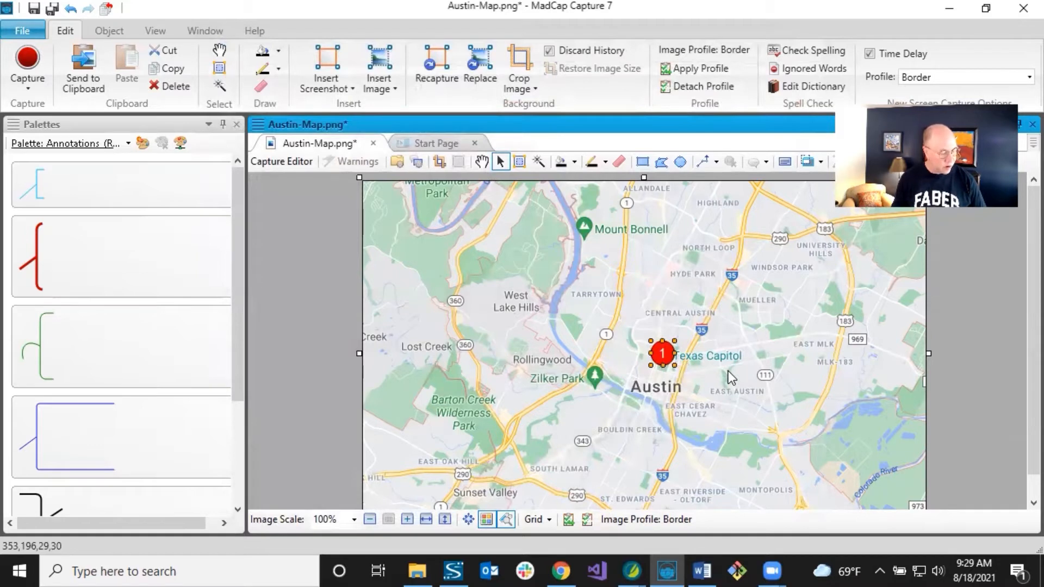
left_click_drag(661, 360, 598, 378)
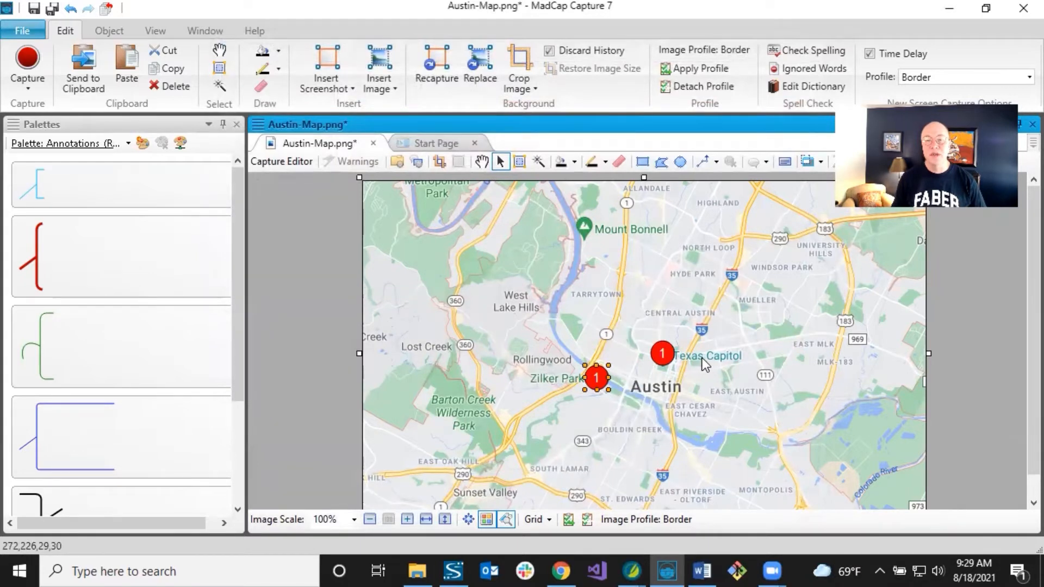
double_click(599, 380)
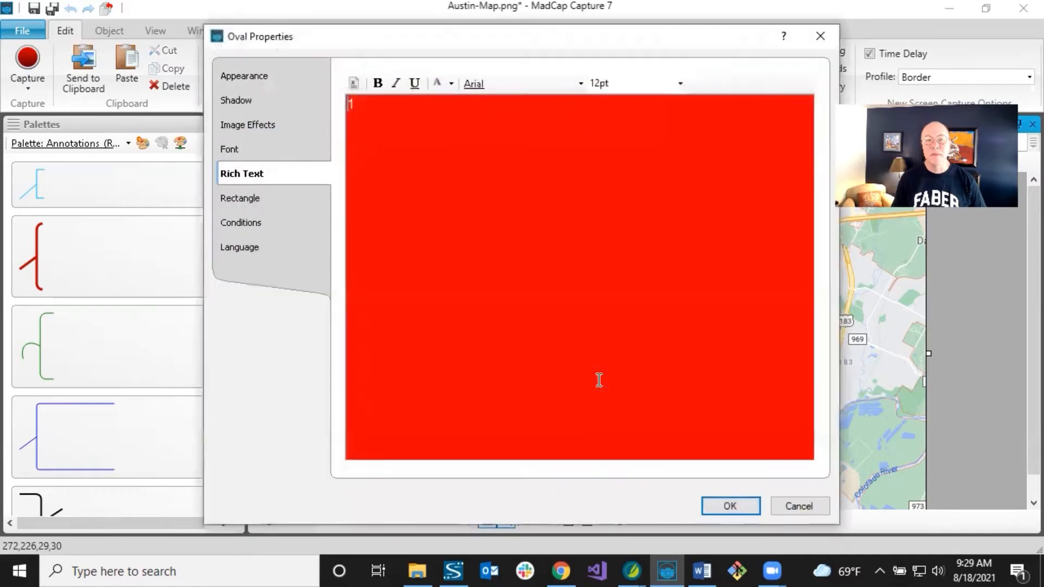
double_click(356, 105)
type("2")
Step: Change the fill of the circle on Zilker Park to green
left_click(297, 81)
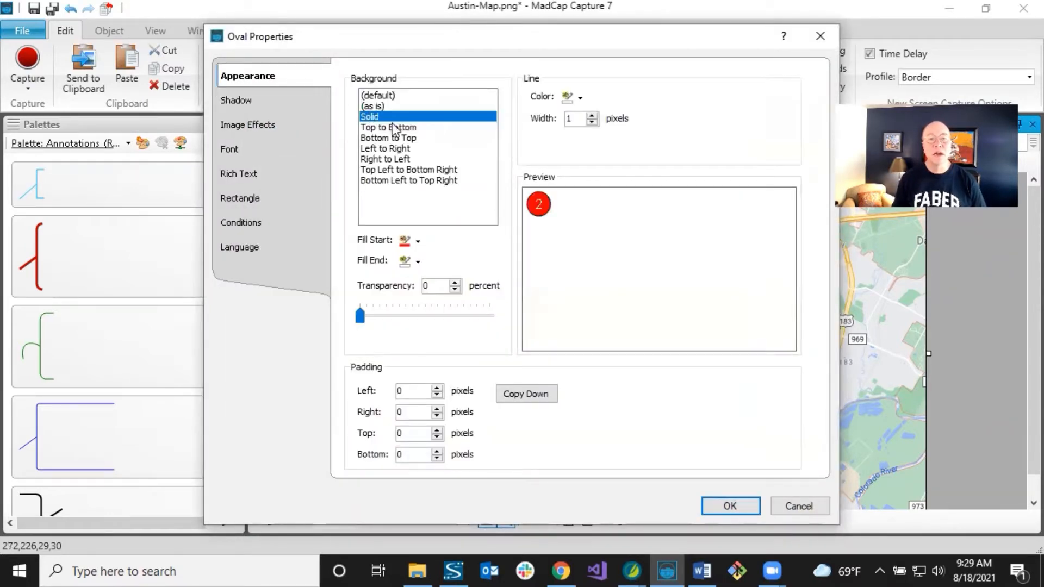
left_click(418, 240)
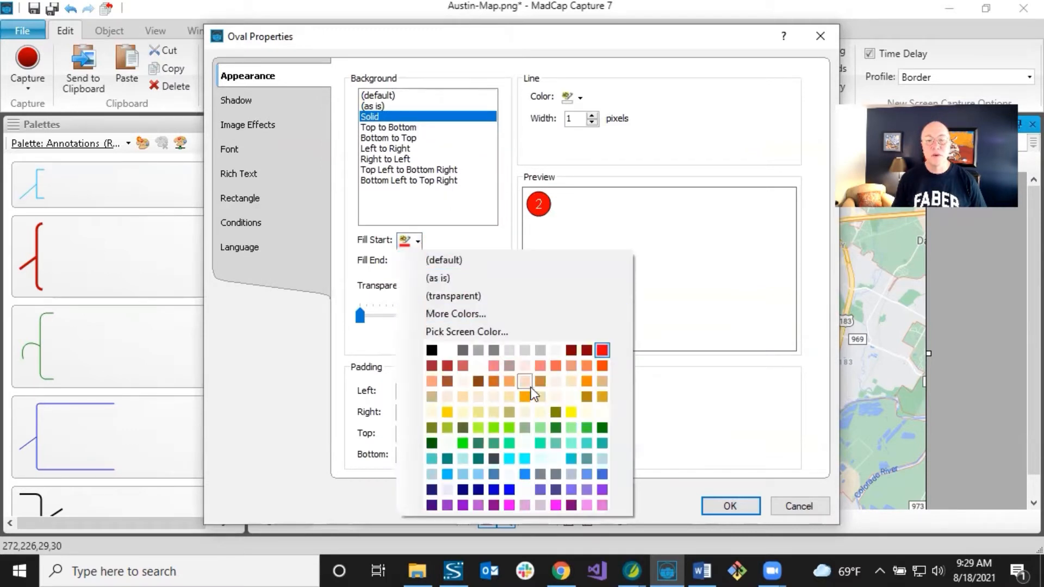
left_click(585, 428)
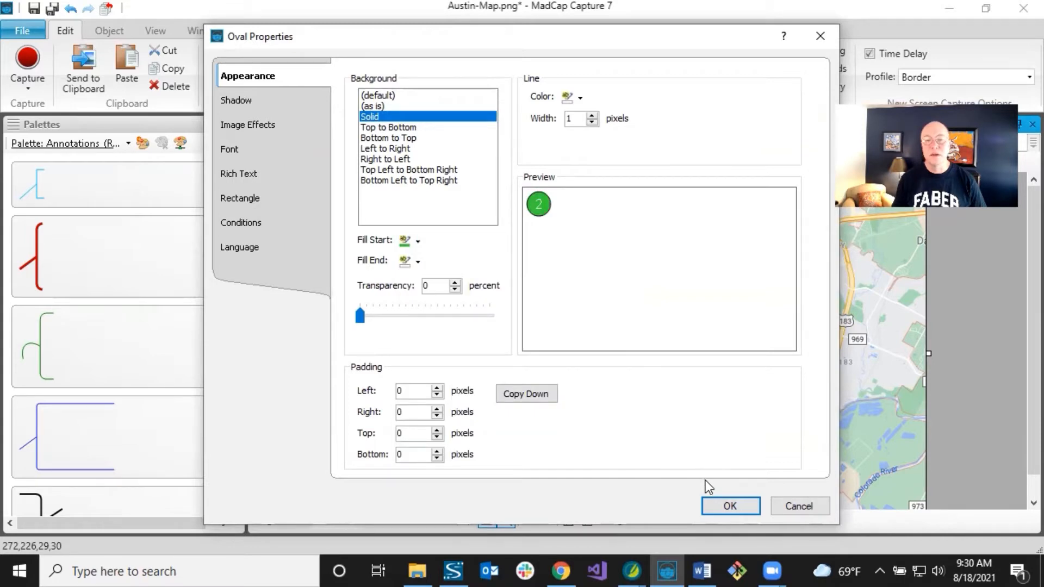
left_click(722, 507)
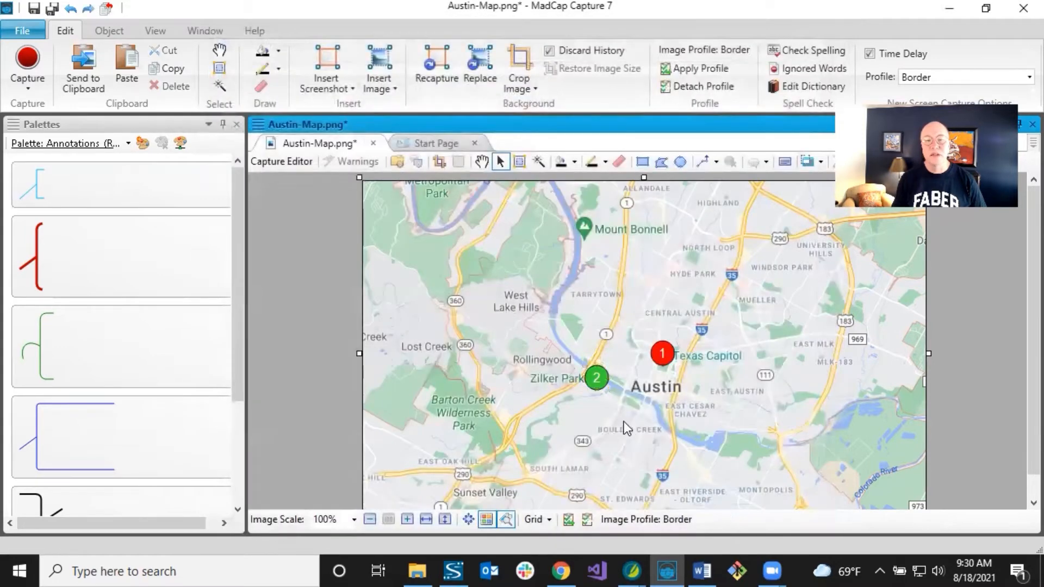
Step: Copy the green circle onto the river southeast of the Austin label and change the copy's fill to blue
left_click(600, 382)
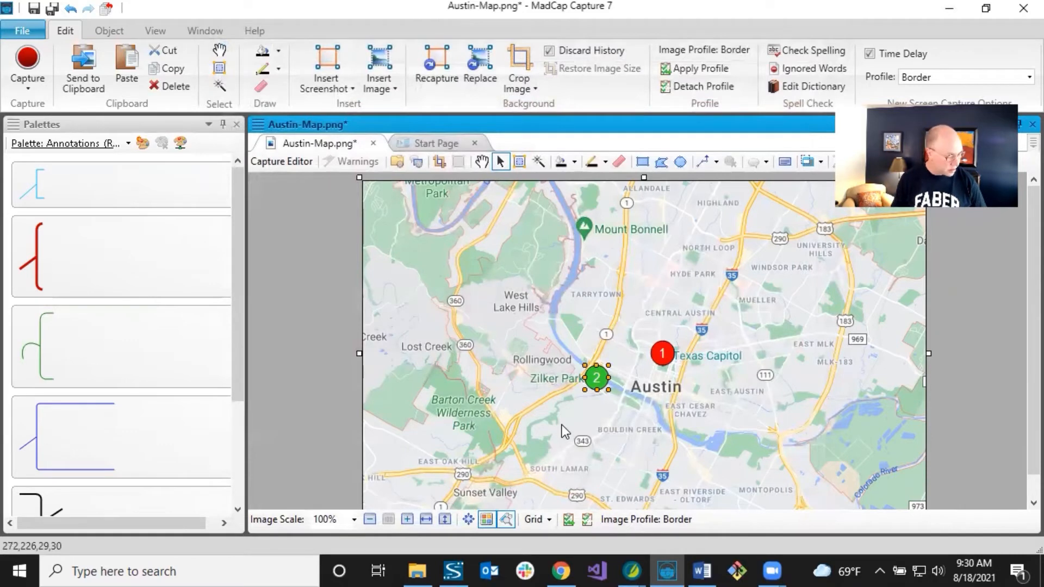
left_click_drag(598, 381, 716, 446, "ctrl")
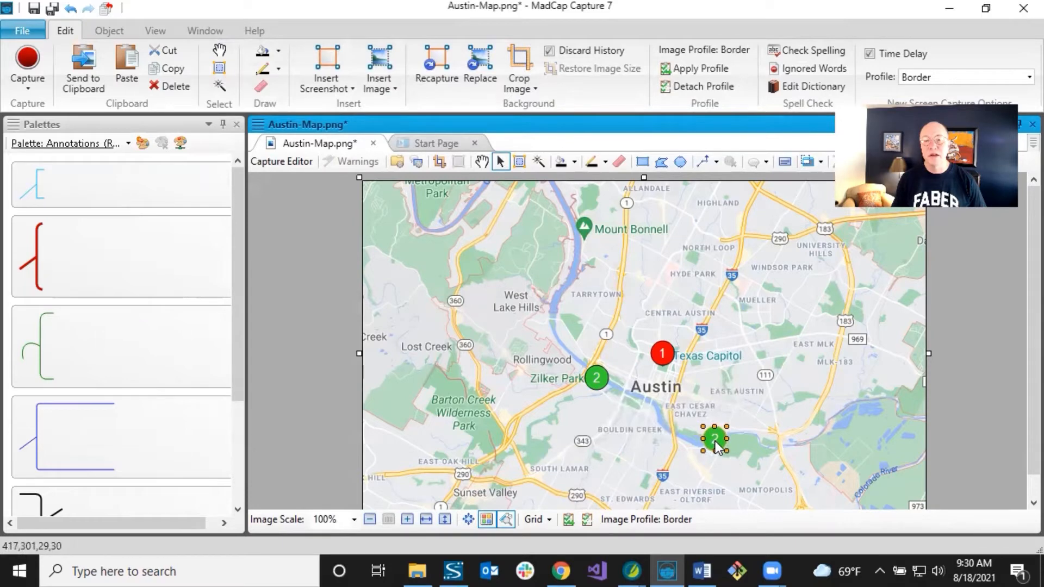
double_click(716, 443)
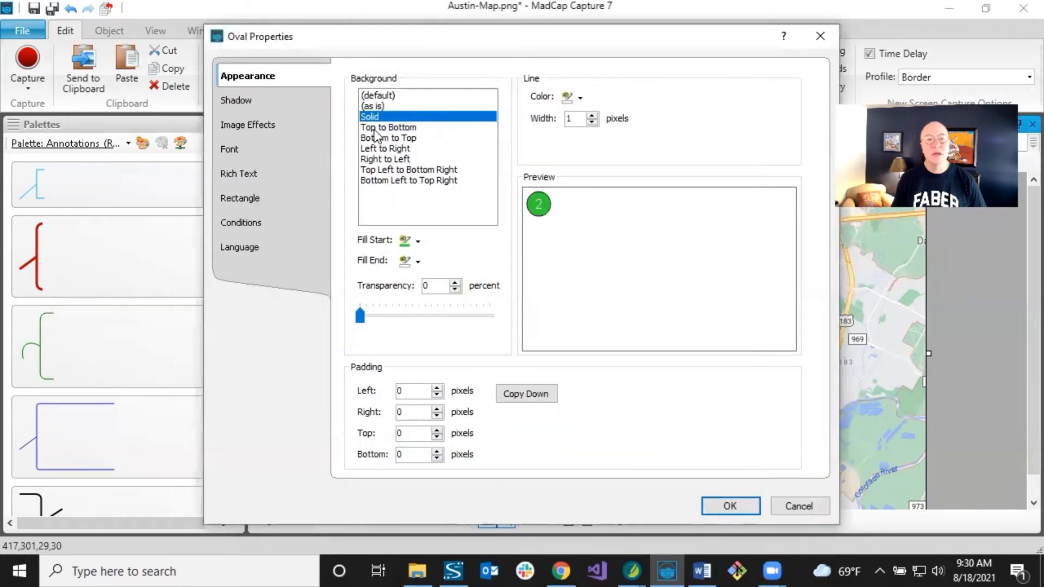
left_click(417, 241)
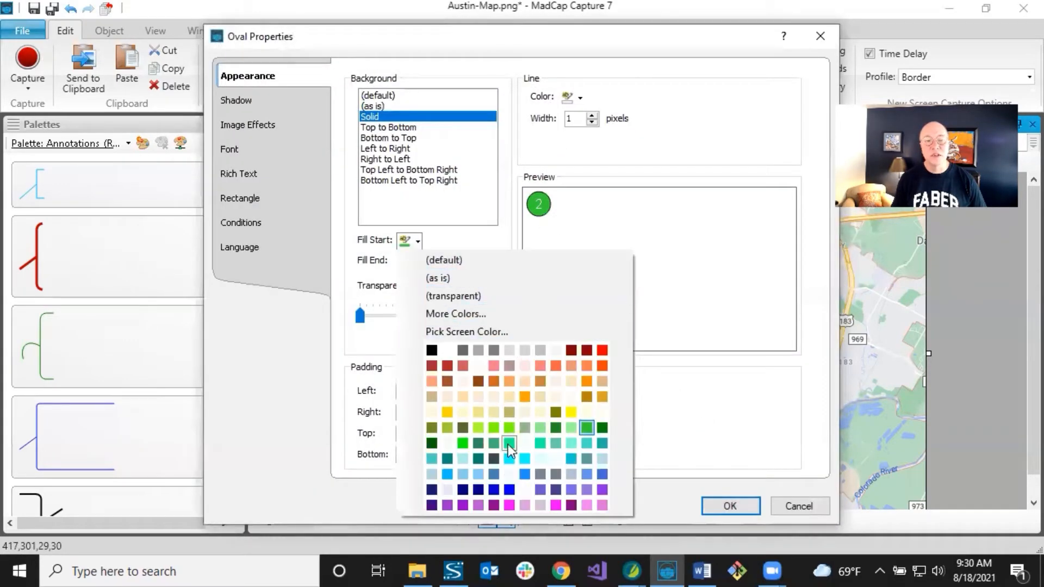
left_click(525, 474)
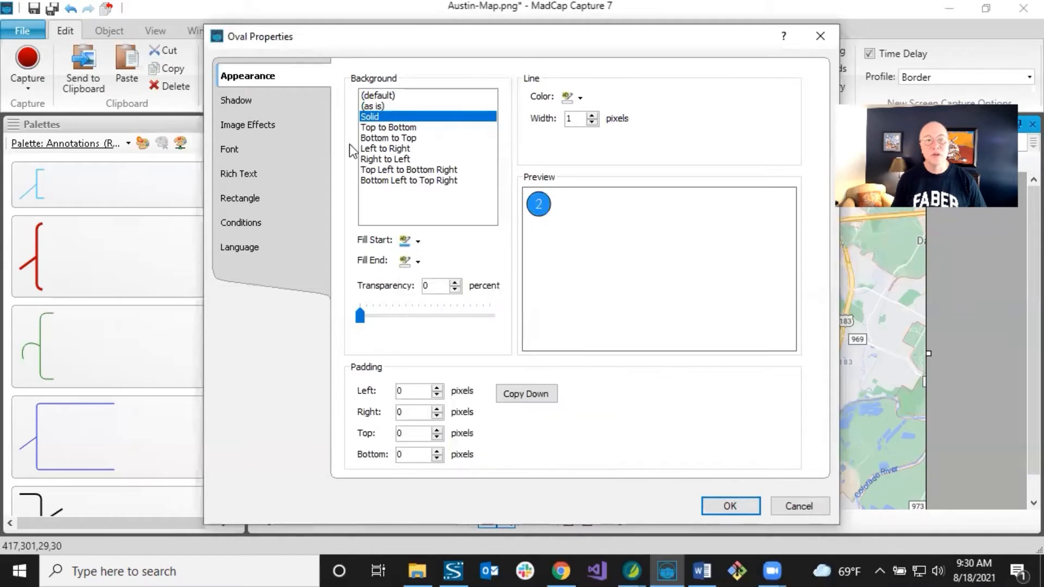
Step: Change the blue circle's label to 3
left_click(254, 174)
key("BackSpace")
type("3")
left_click(730, 506)
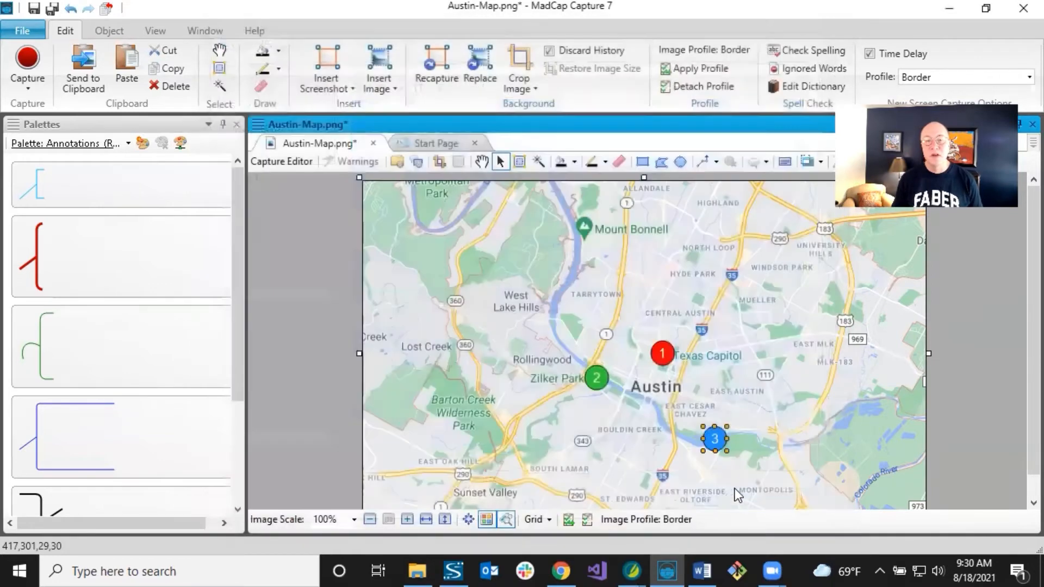
left_click(754, 377)
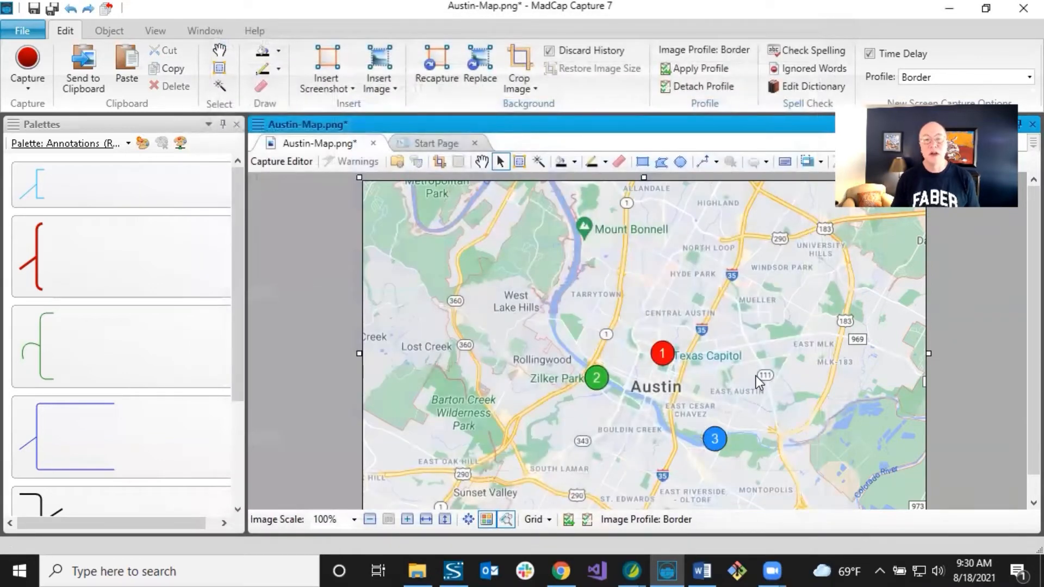
Step: Save the annotated Austin-Map.png and switch back to MadCap Flare to check the map in Topic1
left_click(33, 8)
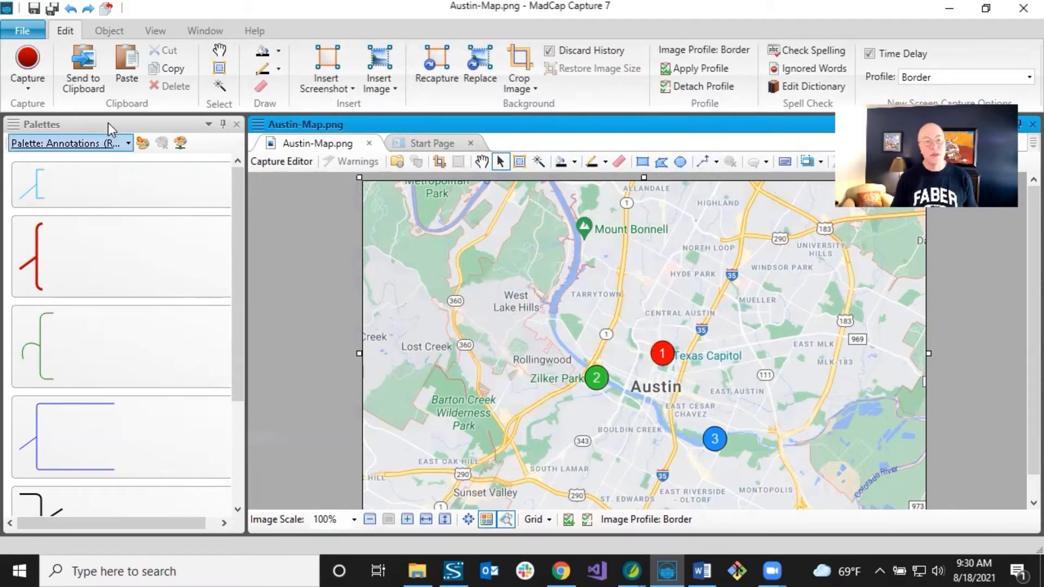
left_click(949, 12)
left_click(874, 389)
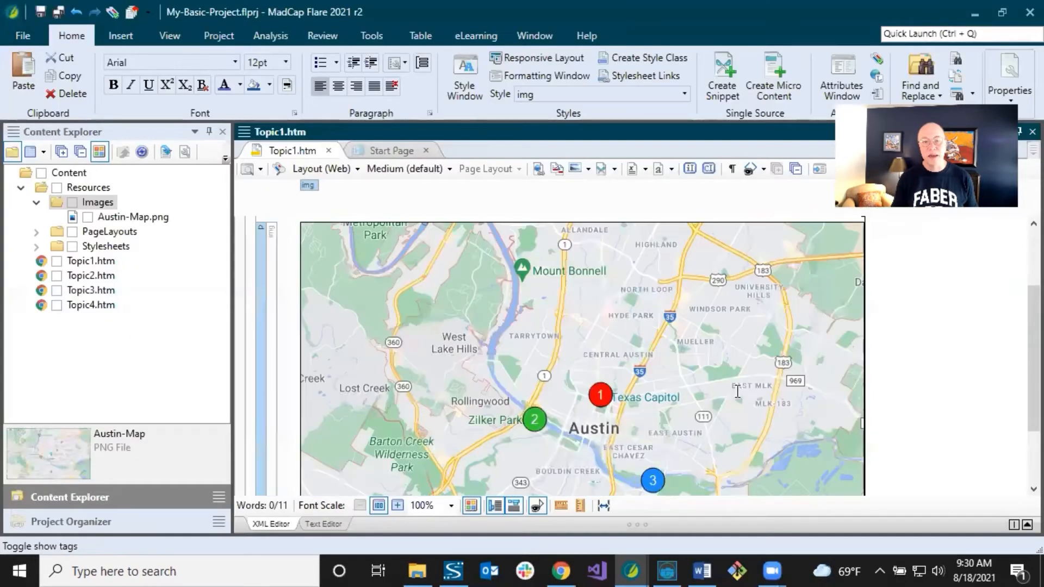
scroll(682, 401, "down", 2)
scroll(682, 399, "up", 2)
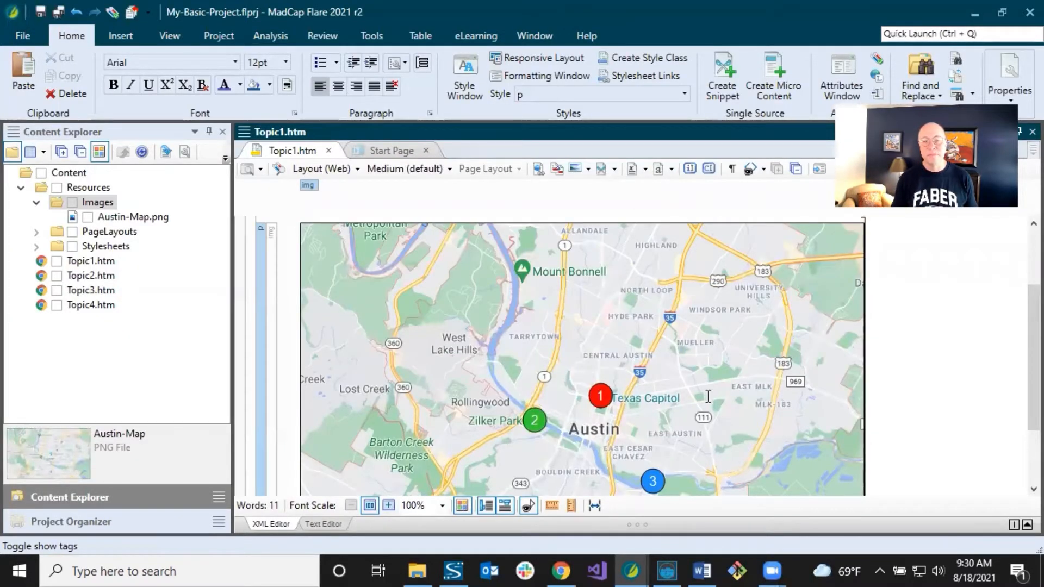
scroll(729, 370, "up", 3)
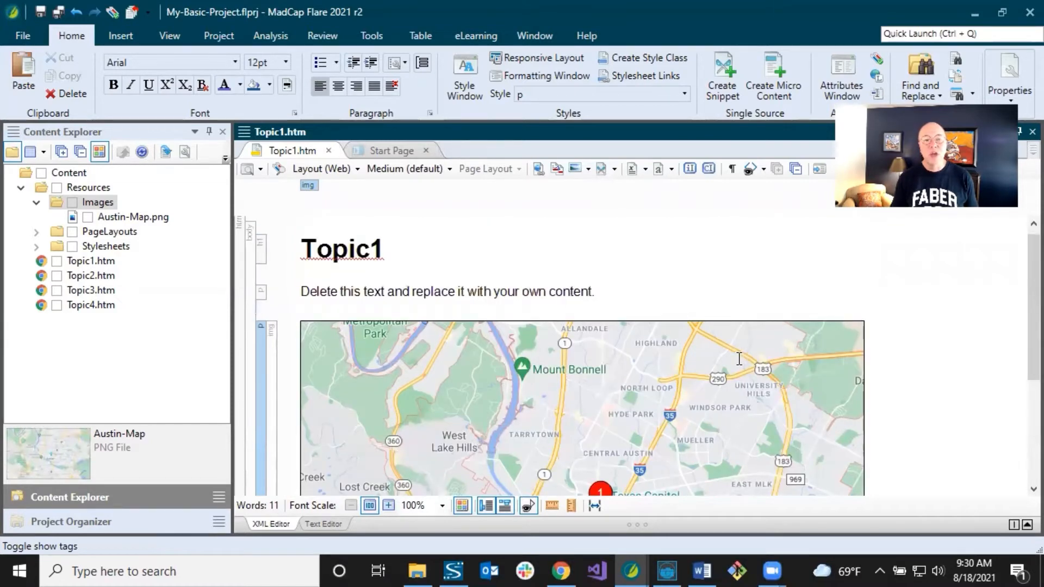
Step: Open the image map of the Austin map picture in Topic1 for editing and maximize the editor window
scroll(739, 359, "down", 2)
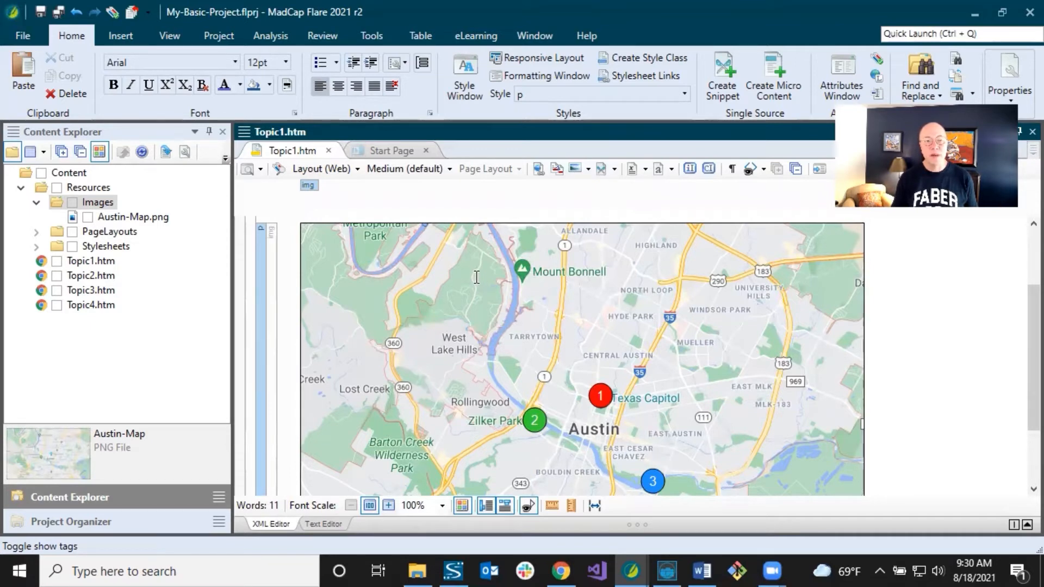
left_click(537, 277)
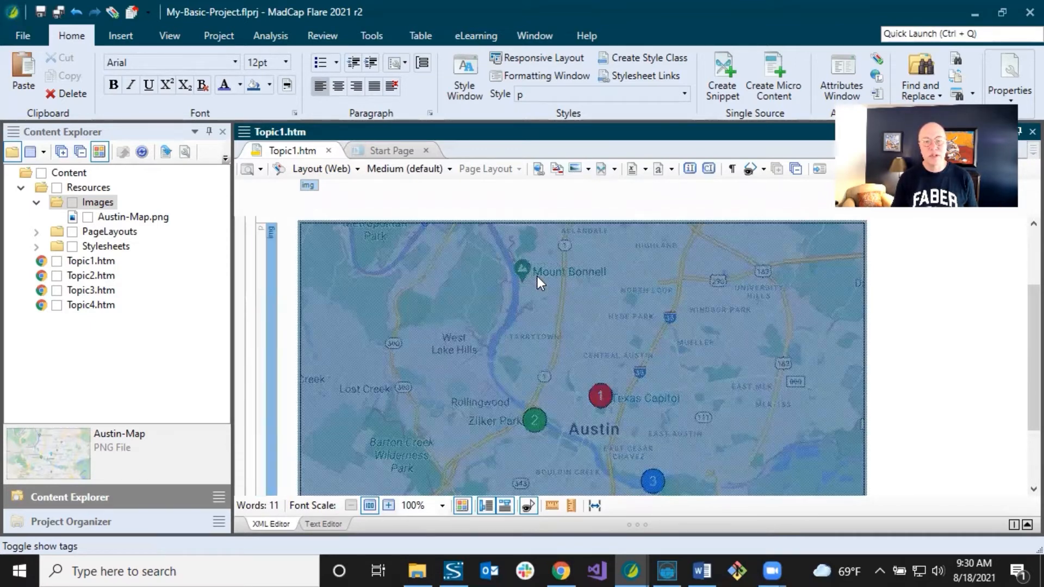
right_click(537, 276)
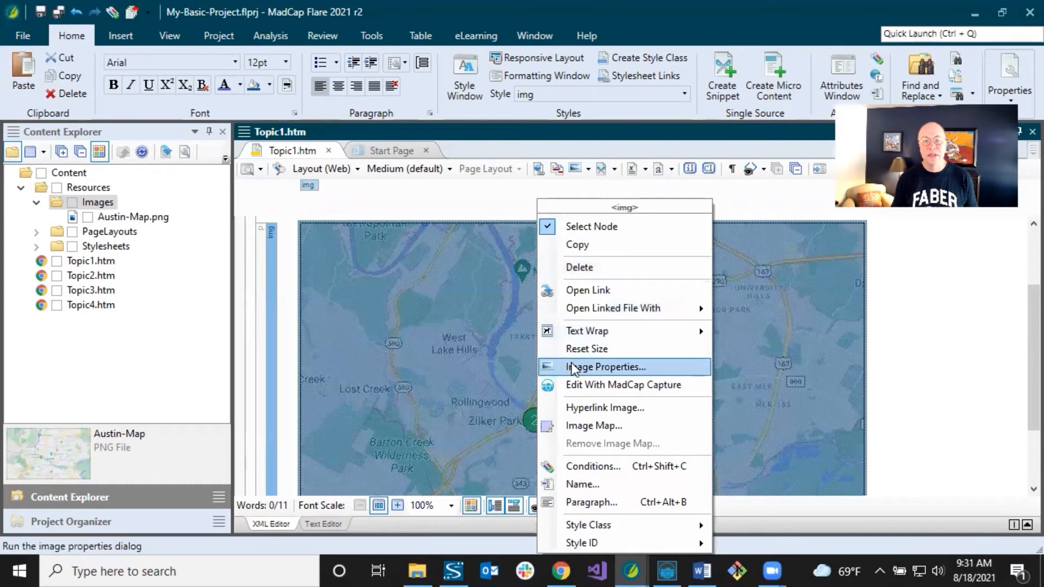
left_click(590, 427)
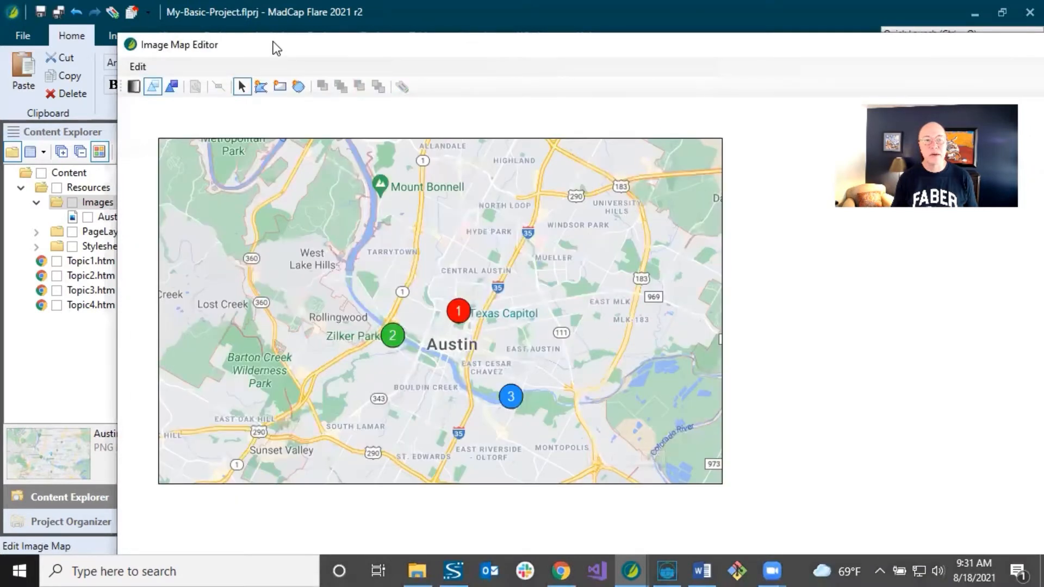
double_click(273, 41)
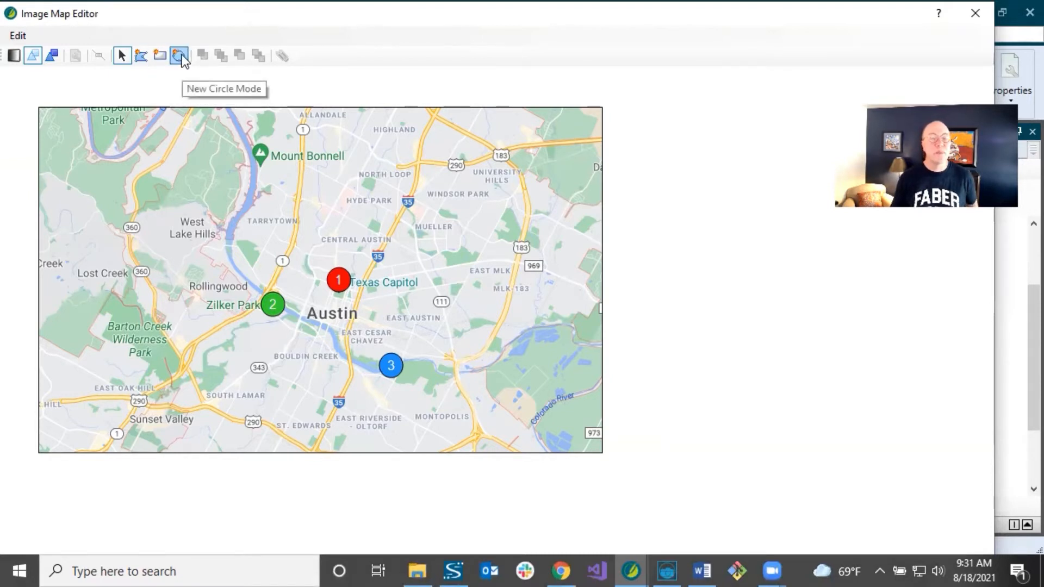
Step: Draw a rectangular hotspot around the red marker 1 and a circular hotspot around the green marker 2
left_click(160, 56)
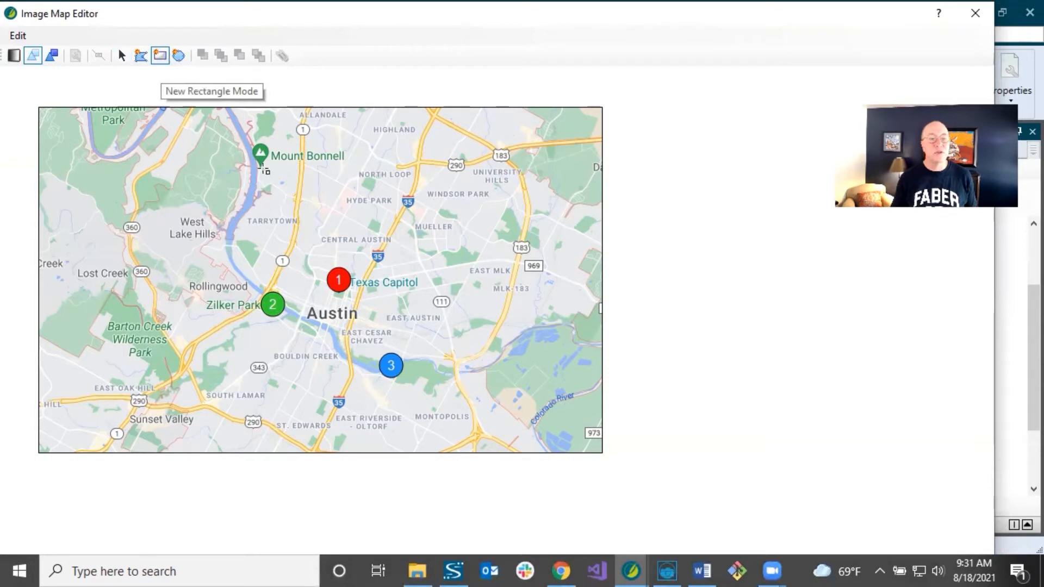
left_click_drag(323, 265, 356, 299)
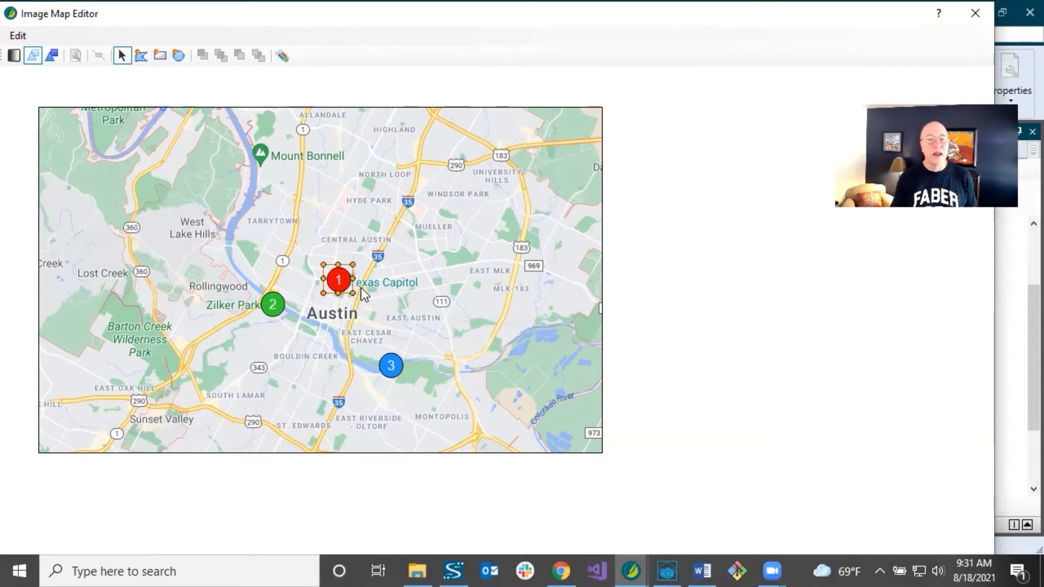
left_click(178, 56)
left_click_drag(261, 292, 275, 308)
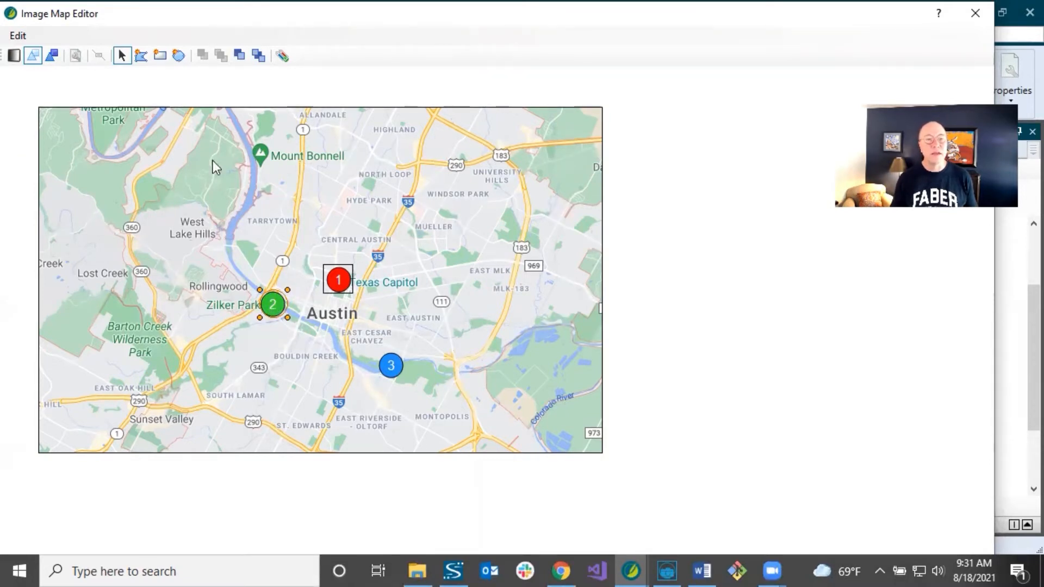
Step: Draw a four-sided polygon hotspot near the blue marker 3 and move it over the marker
left_click(142, 56)
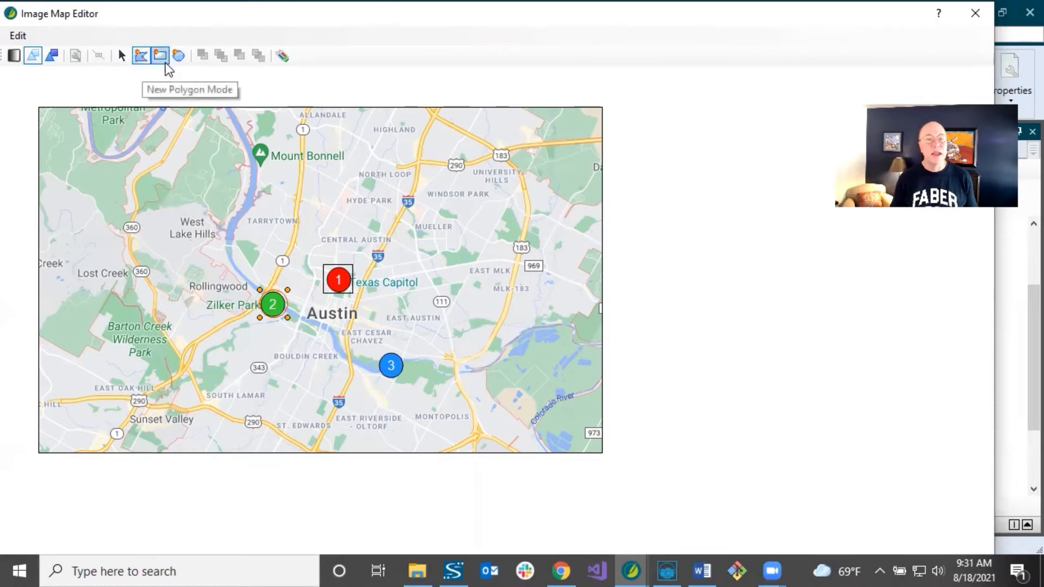
left_click(398, 327)
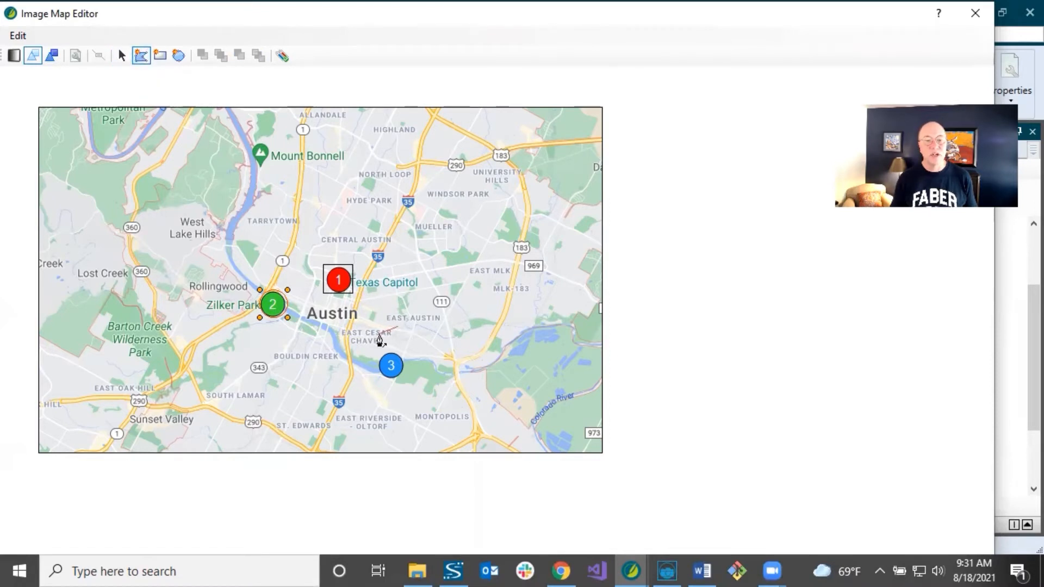
left_click(416, 345)
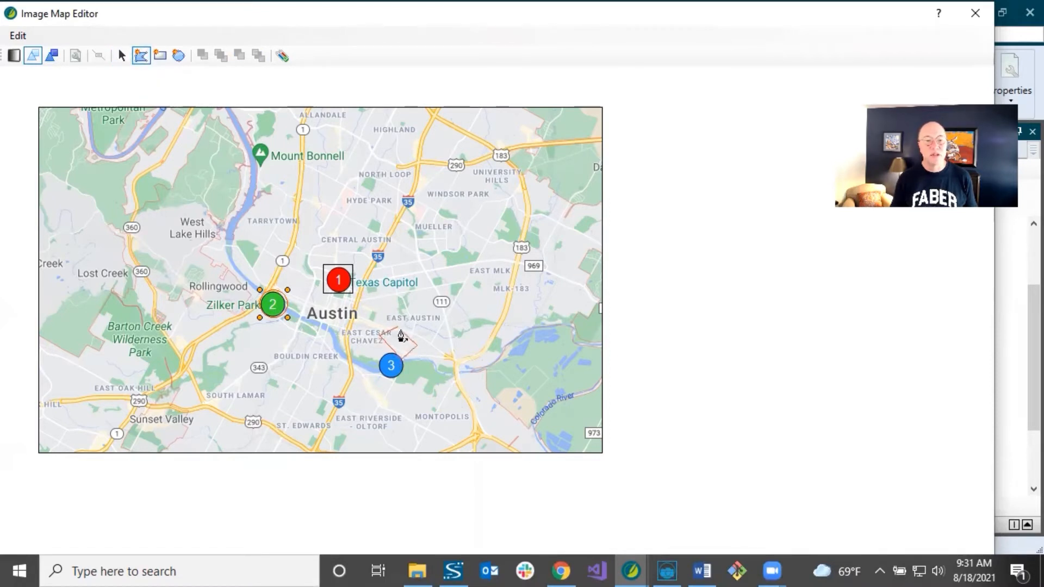
double_click(399, 329)
left_click_drag(397, 344, 391, 368)
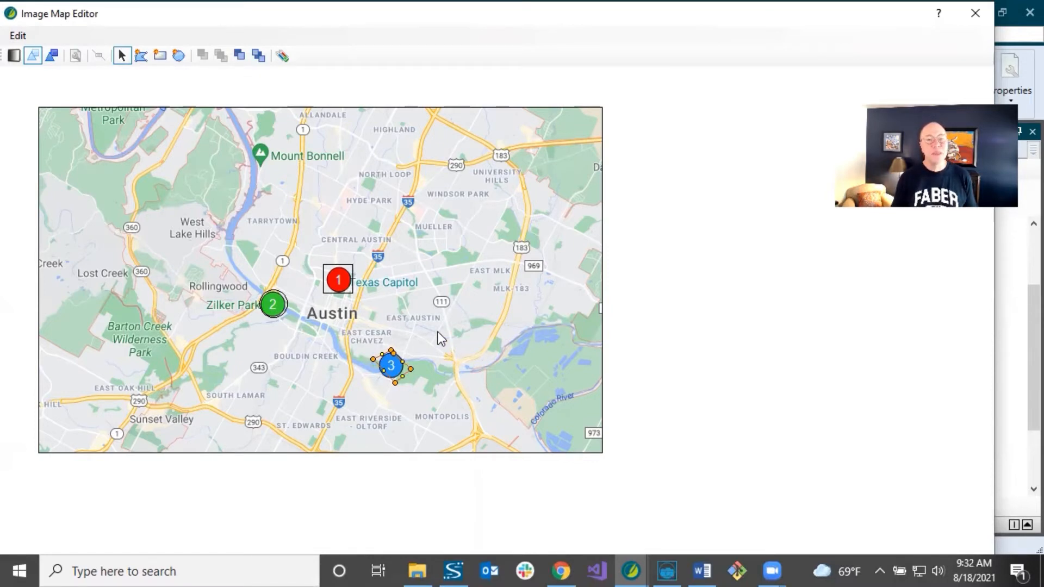
Step: Link the rectangular hotspot on marker 1 to the project file Topic2.htm
double_click(339, 281)
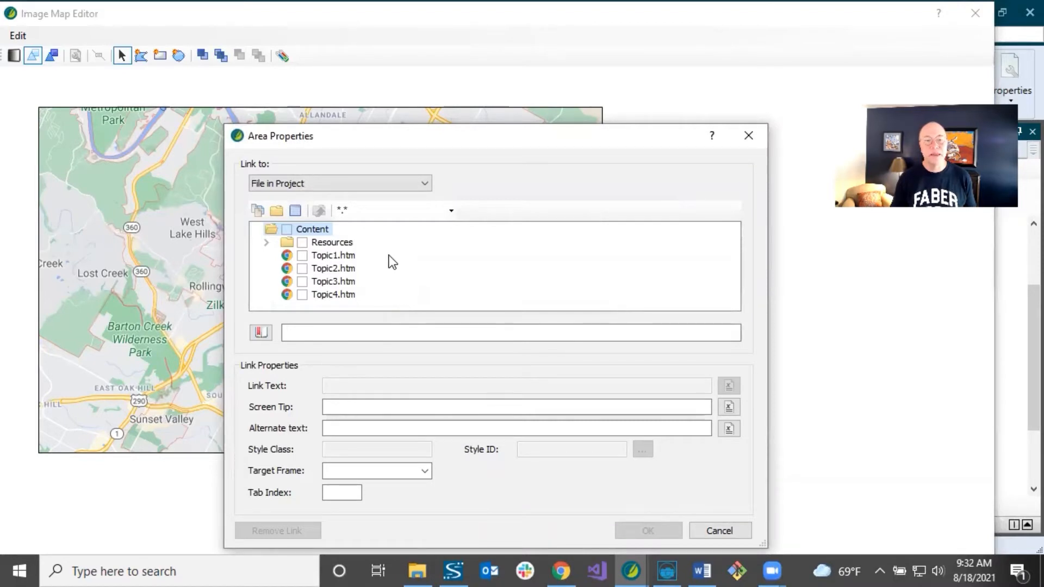
left_click(363, 184)
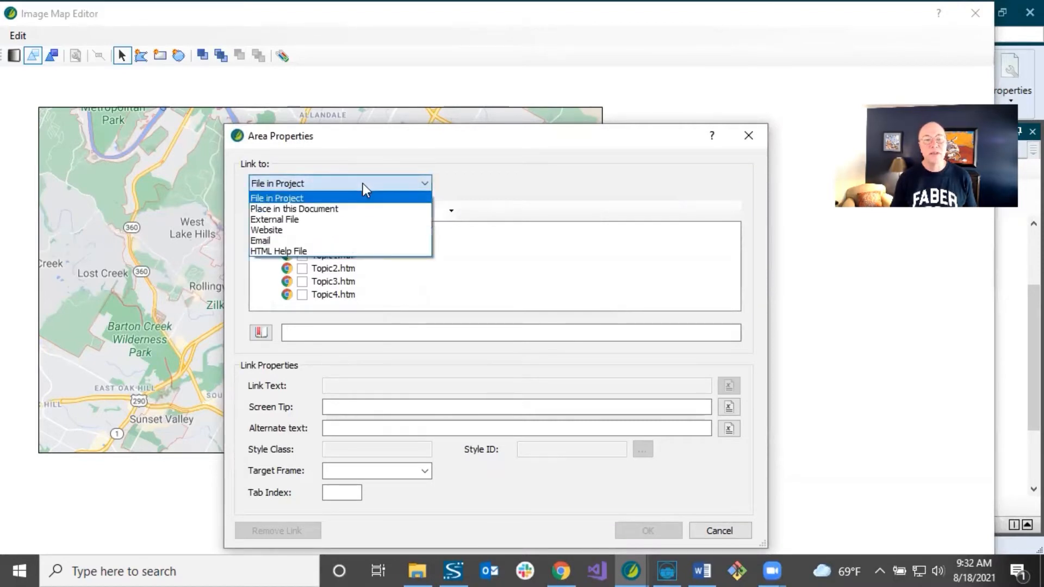
left_click(363, 184)
left_click(363, 184)
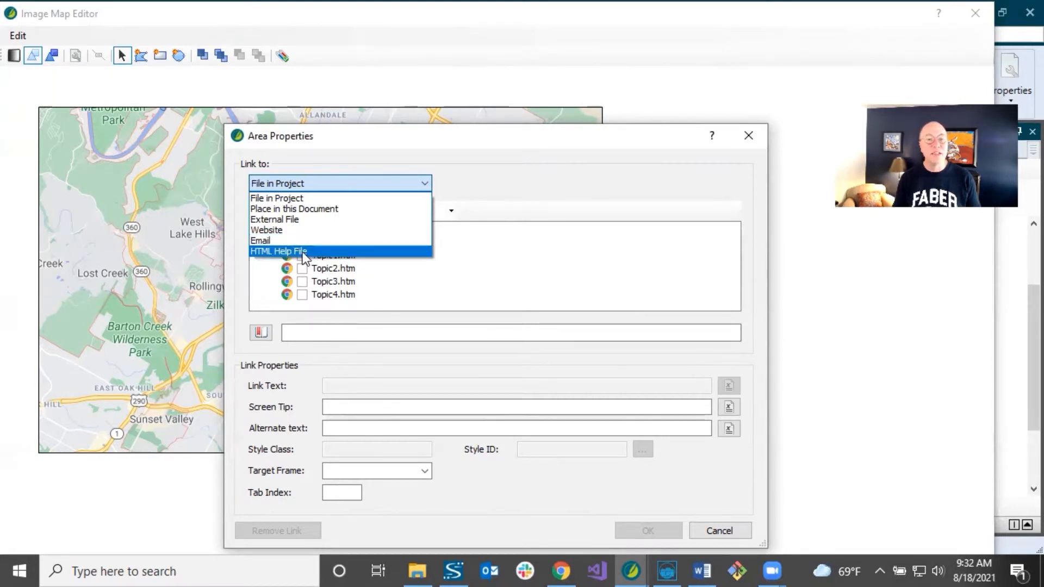
left_click(343, 155)
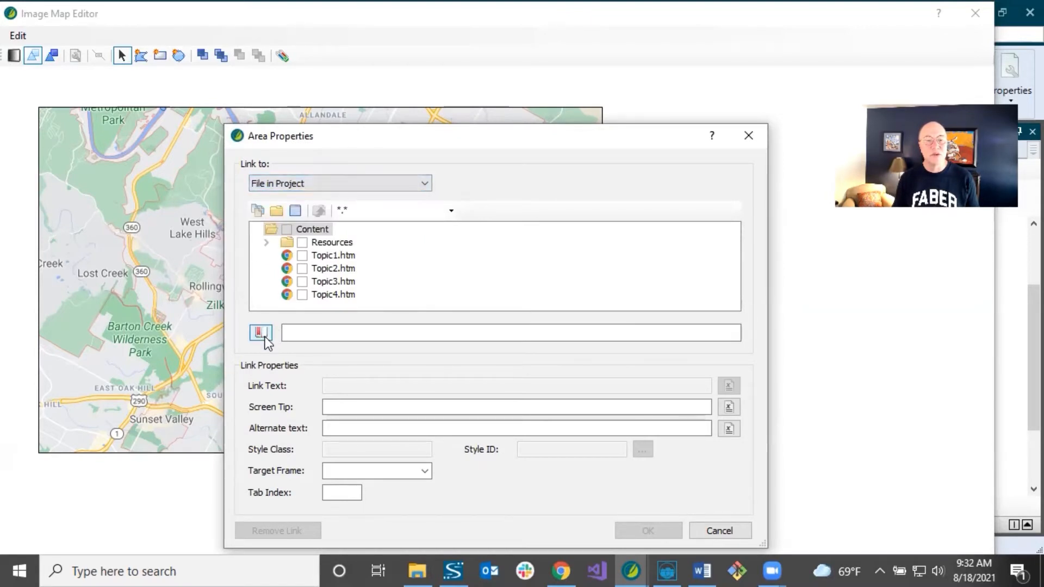
left_click(332, 268)
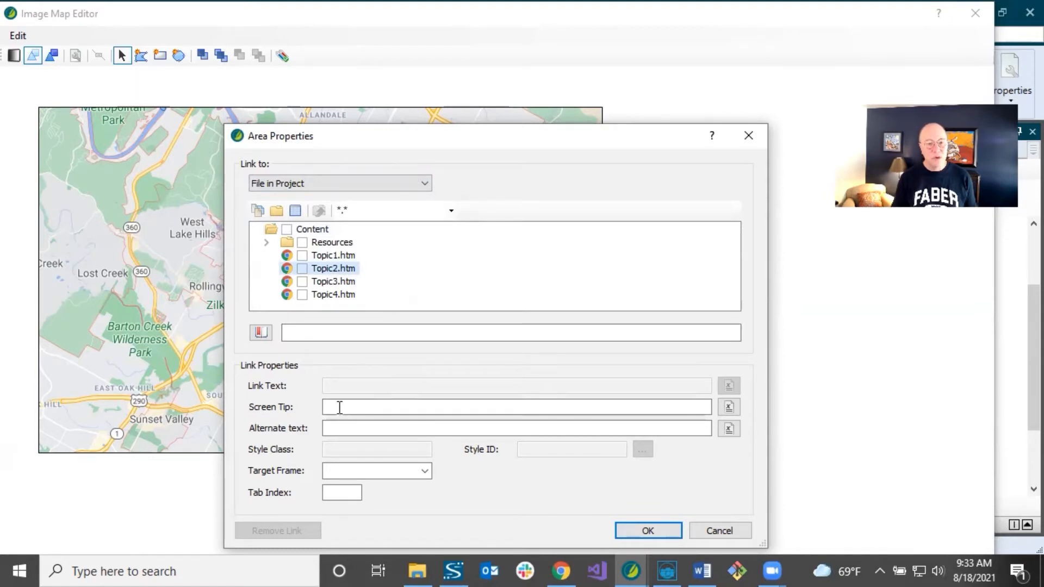
left_click(341, 428)
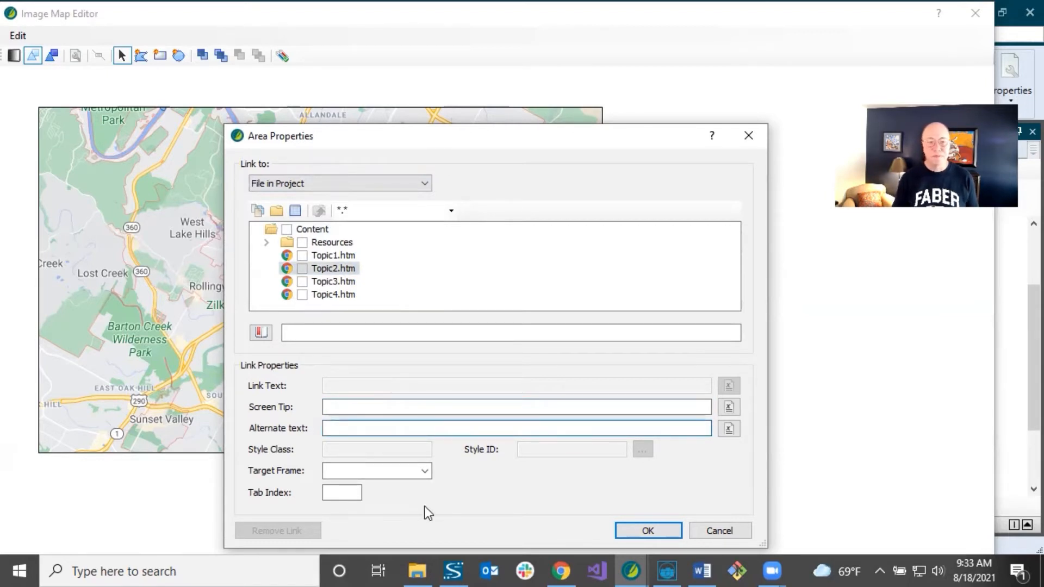
Step: Set marker 1's link to open in a Popup Window with tab index 1 and confirm its area properties
left_click(425, 471)
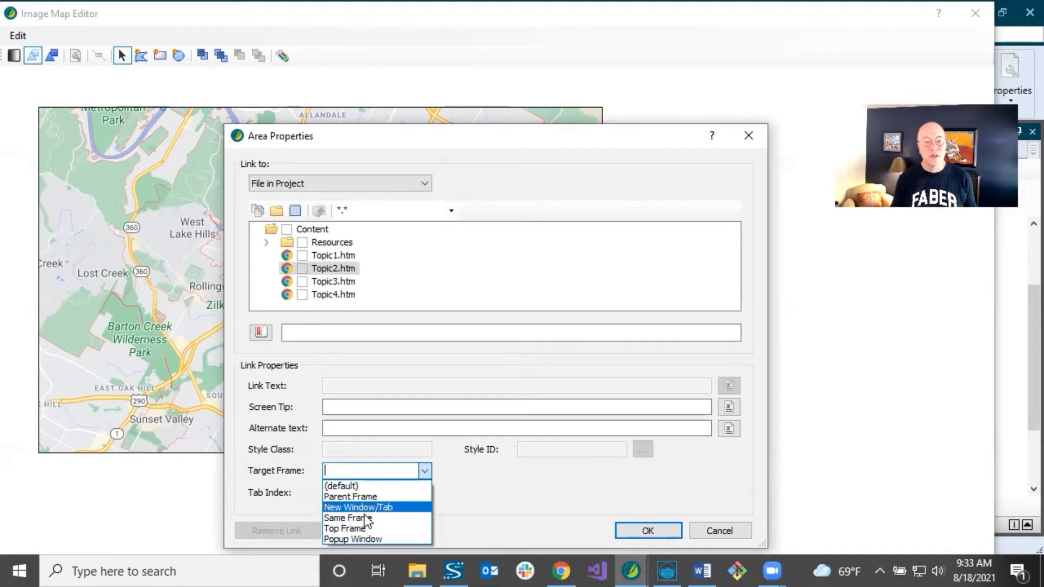
left_click(361, 538)
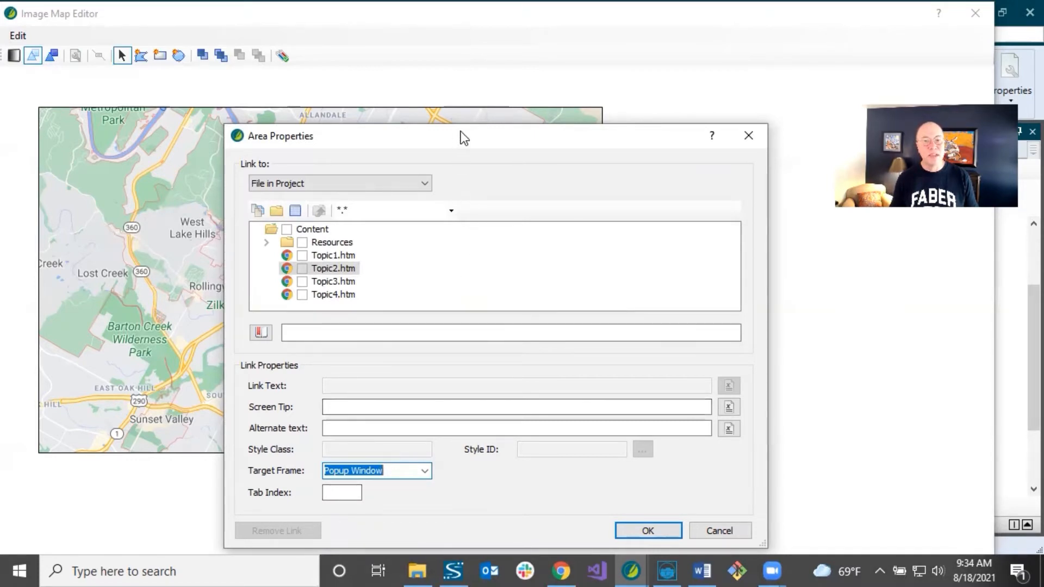
left_click_drag(461, 135, 692, 112)
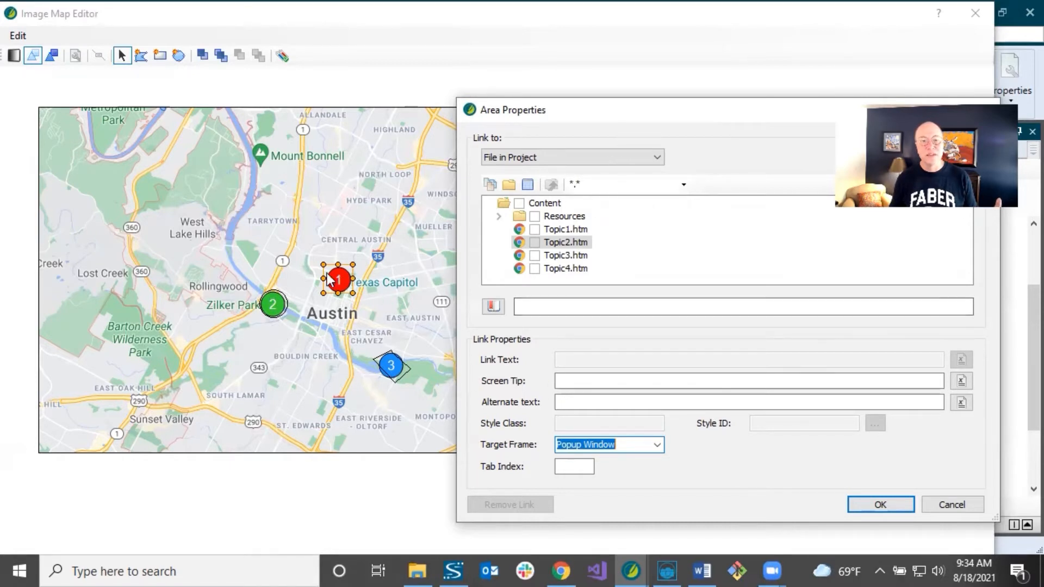
left_click(575, 466)
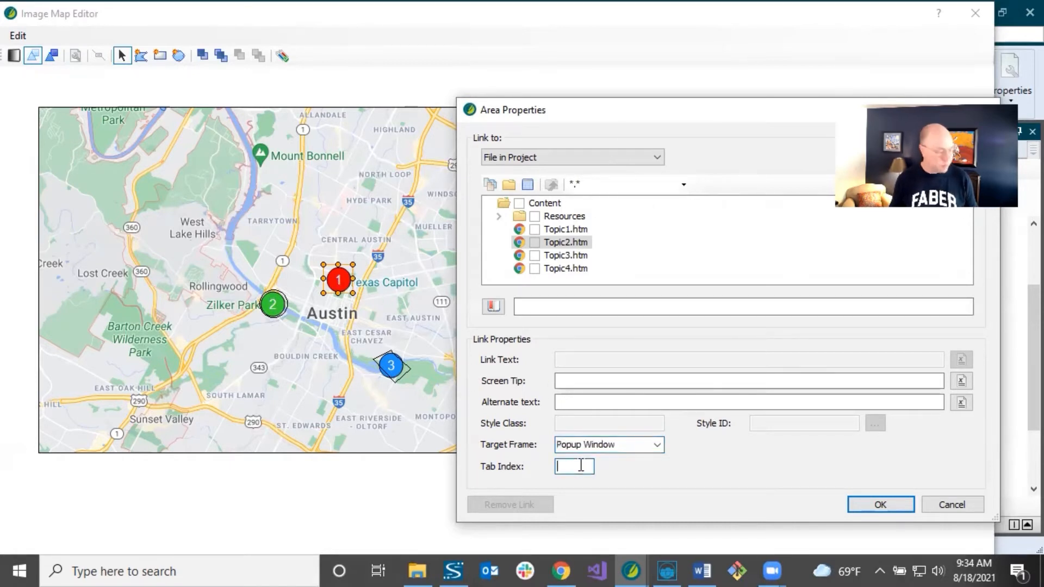
type("1")
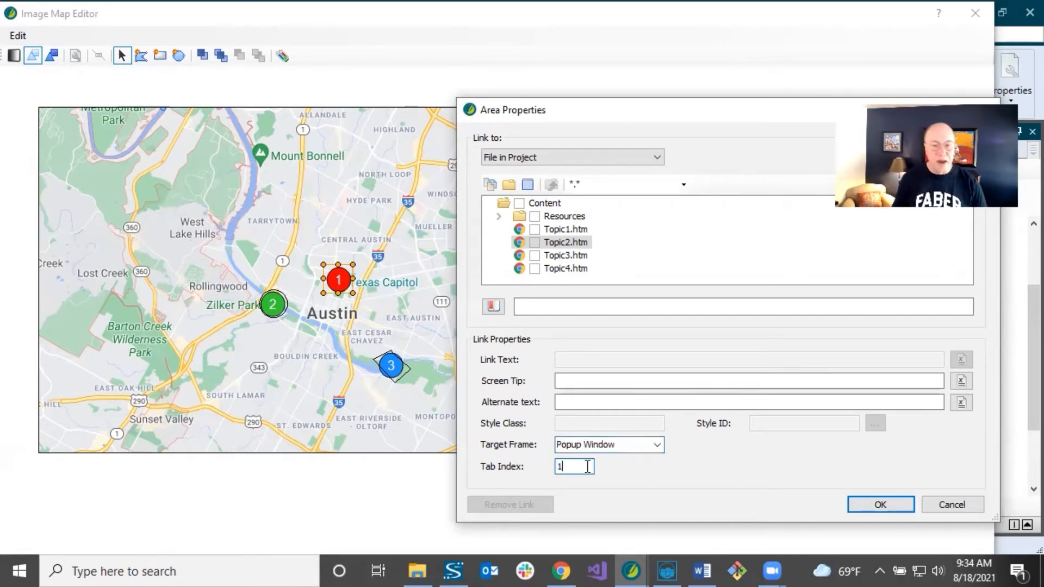
left_click(867, 504)
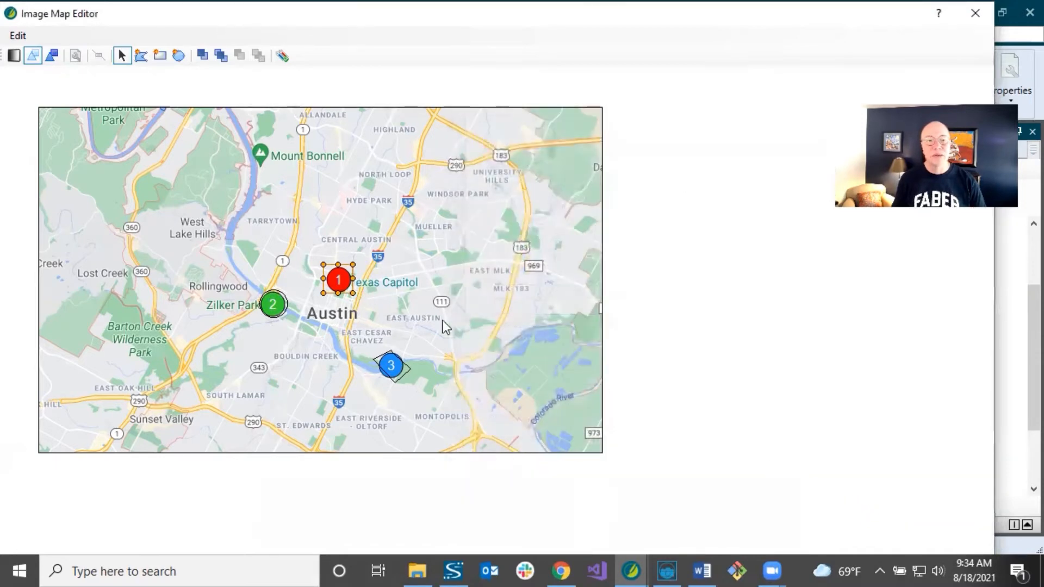
Step: Link the circular hotspot on marker 2 to Topic3.htm with target frame Popup Window and tab index 2
double_click(272, 302)
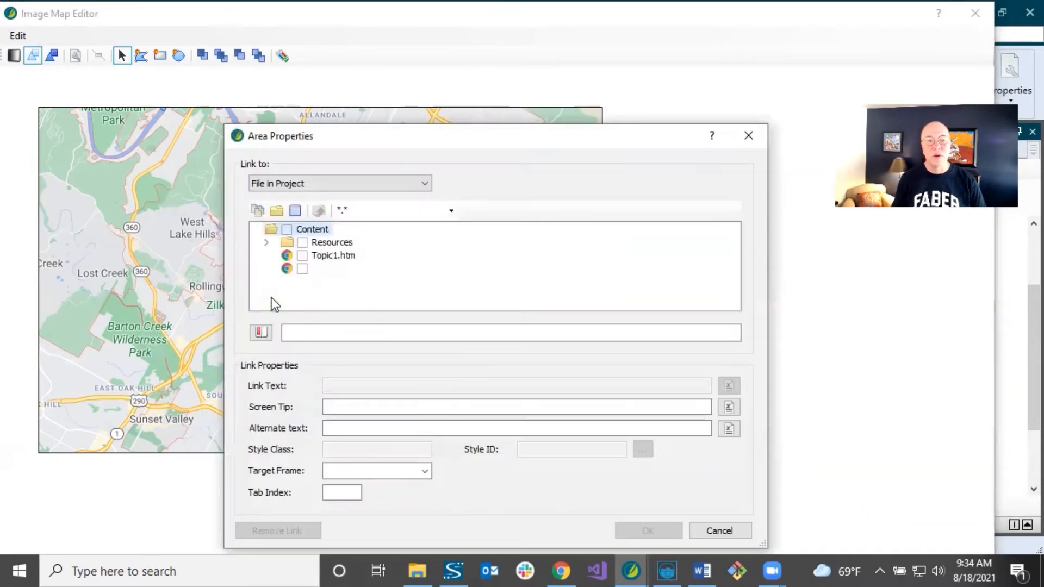
left_click(322, 282)
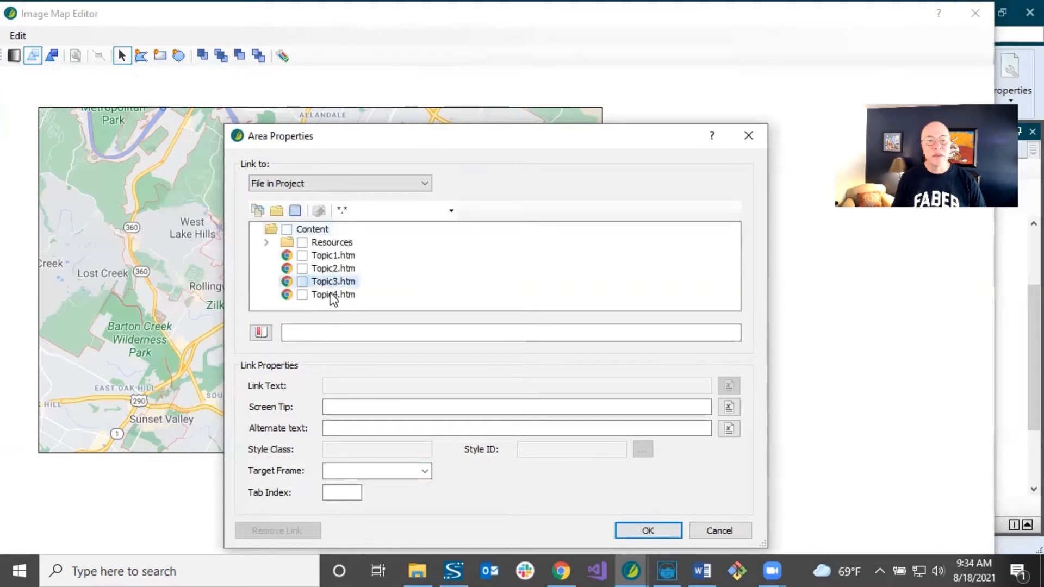
left_click(425, 472)
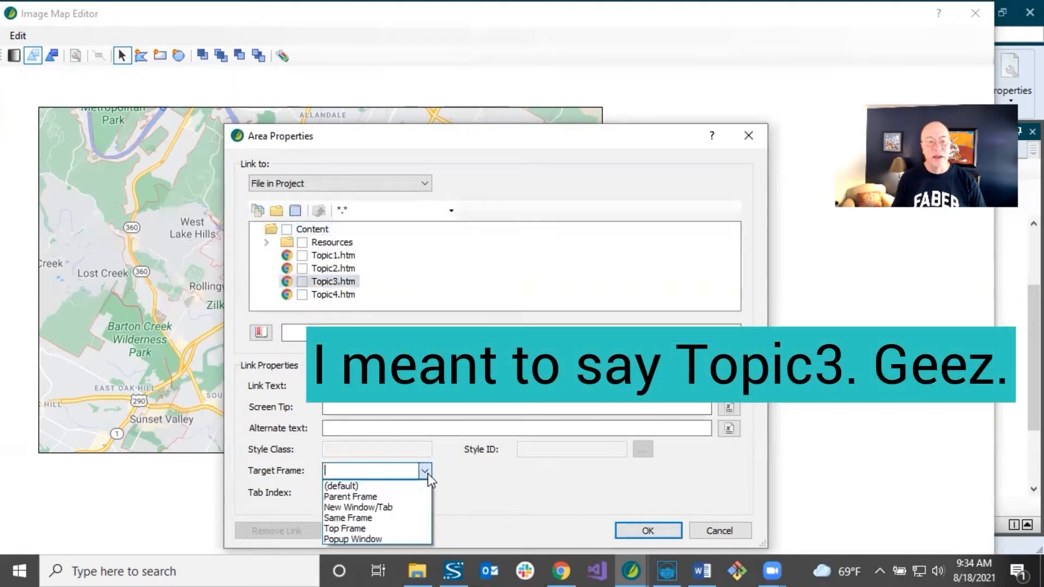
left_click(363, 539)
left_click(344, 492)
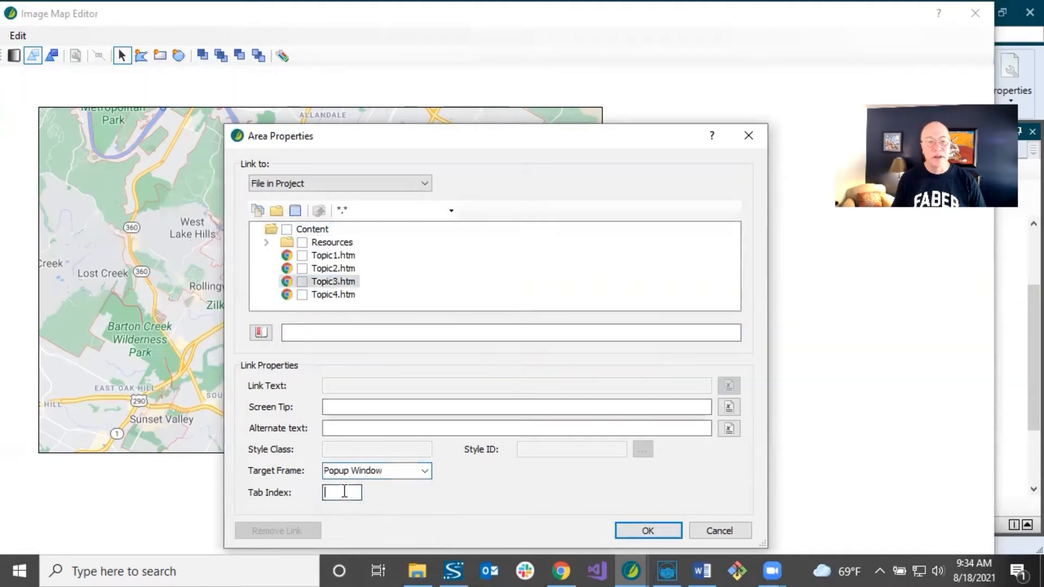
type("2")
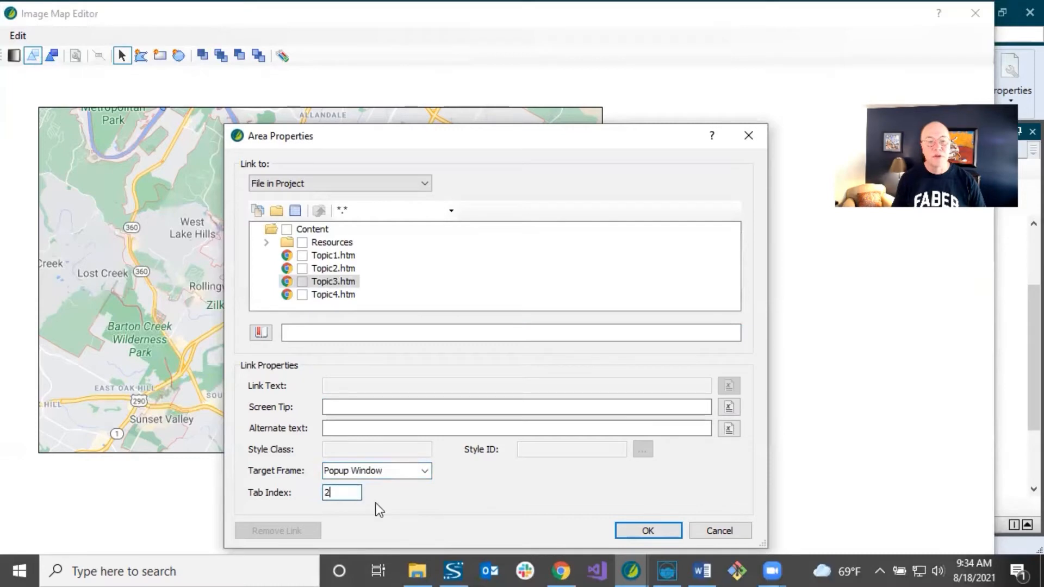
left_click(632, 531)
Step: Link the polygon hotspot on marker 3 to Topic4.htm with target frame Popup Window and tab index 3
double_click(391, 365)
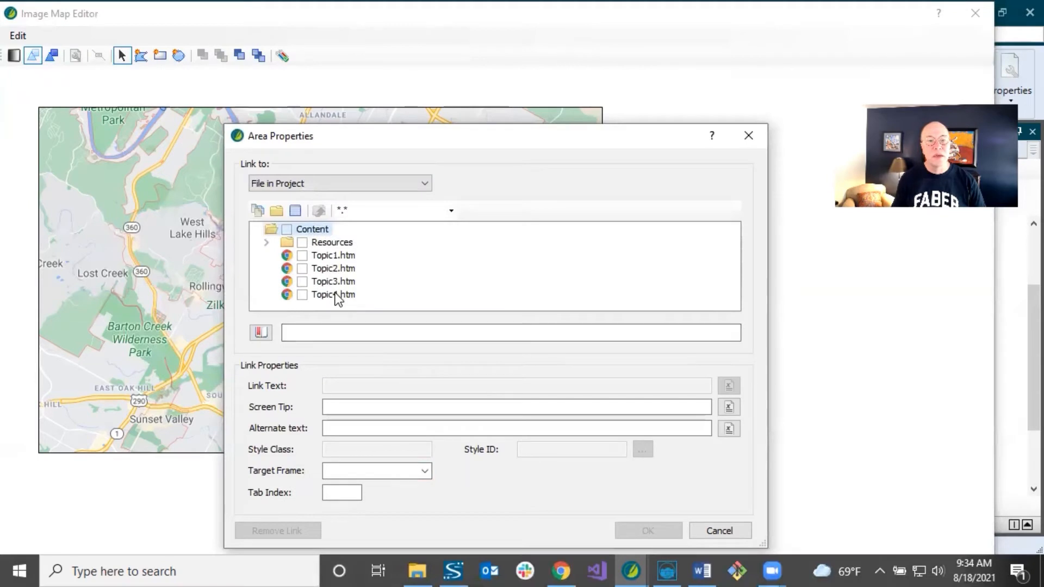
left_click(335, 295)
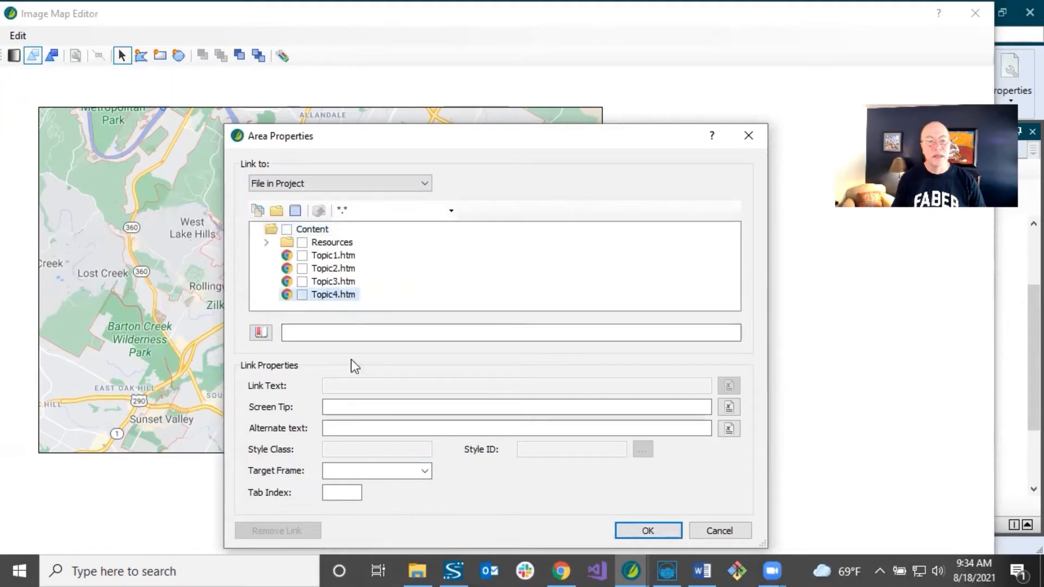
left_click(423, 471)
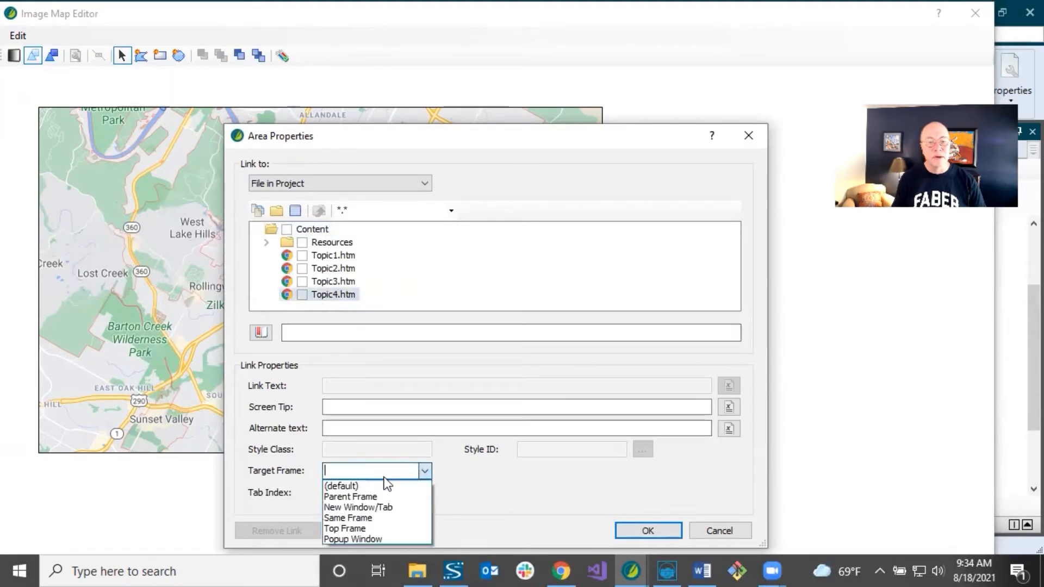
left_click(353, 539)
left_click(356, 493)
type("3")
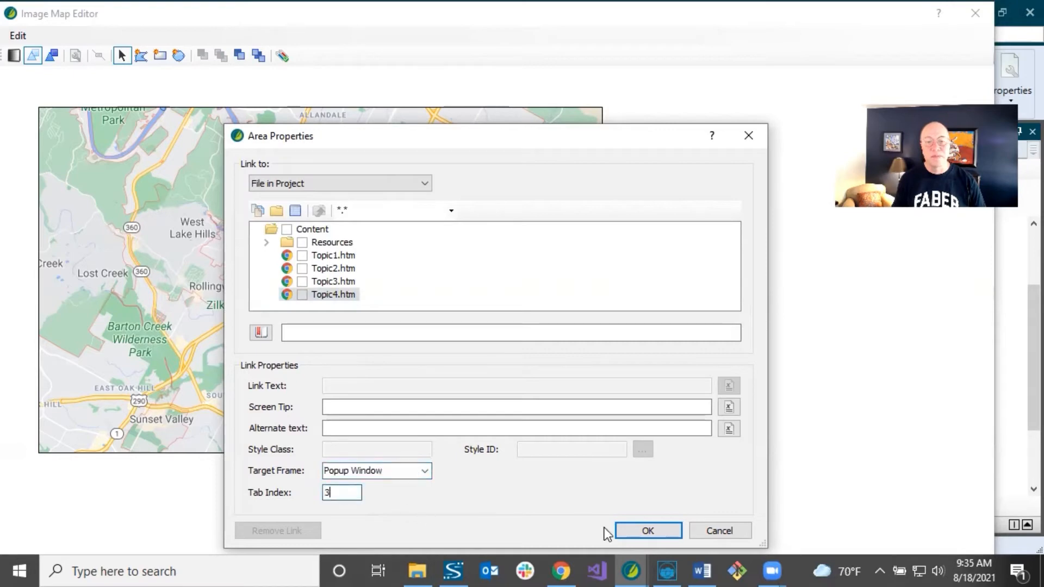
left_click(621, 533)
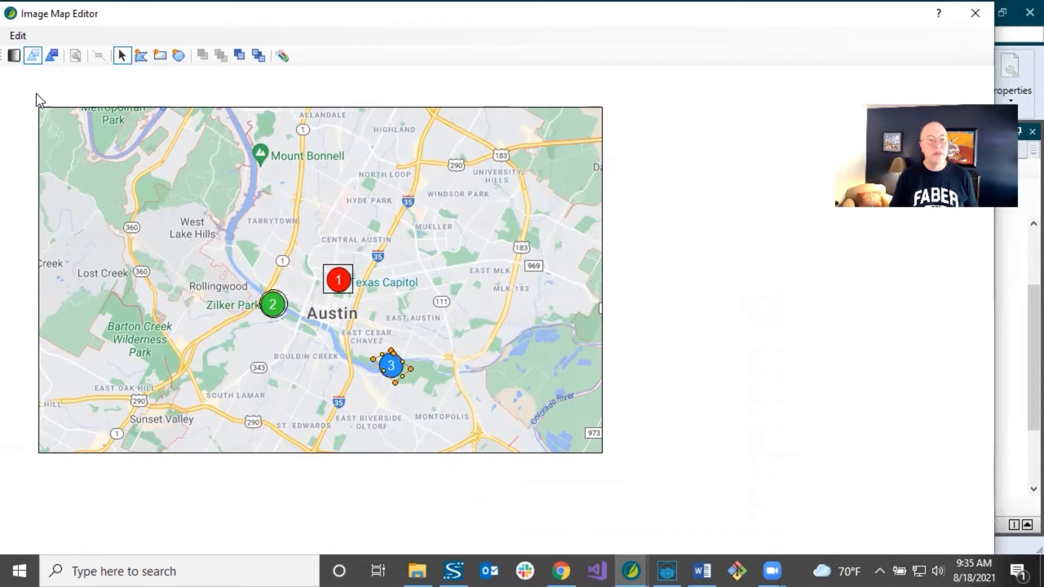
Step: Fade out the map image behind the hotspot shapes
left_click(14, 55)
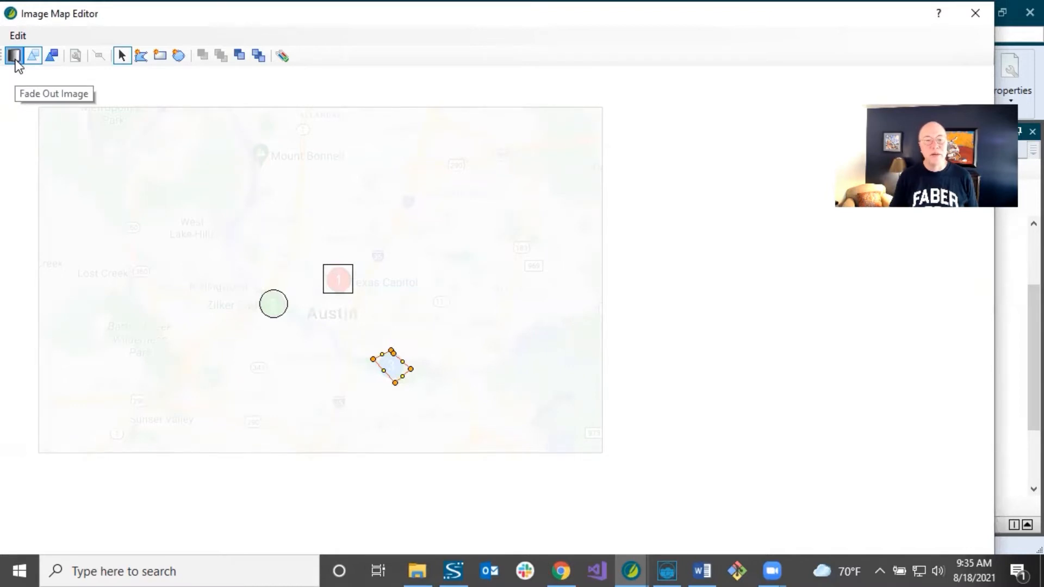
Step: Turn off the image fade so the Austin map displays at full strength behind the hotspot shapes
left_click(16, 61)
left_click(15, 61)
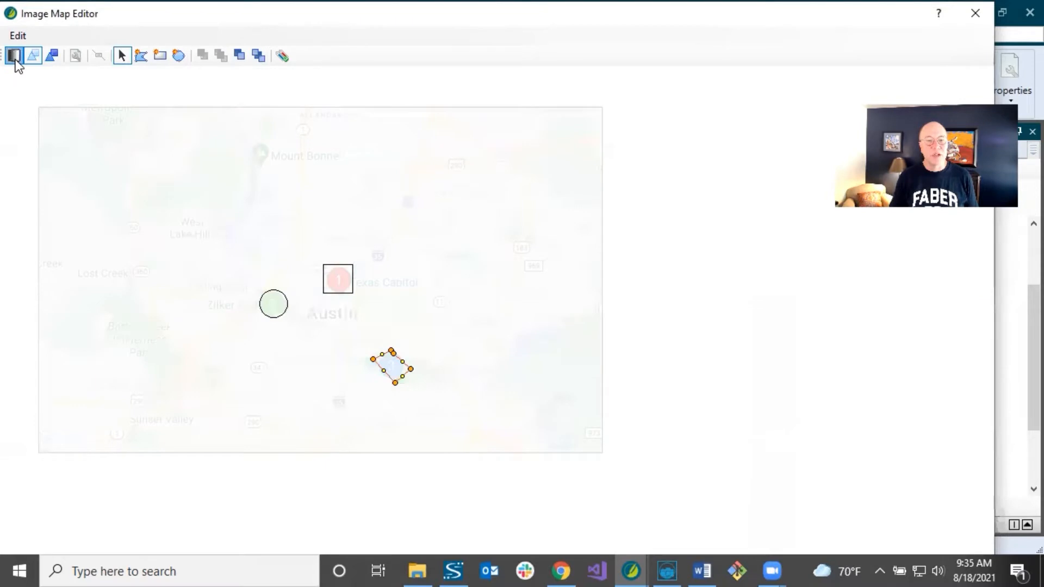
left_click(16, 61)
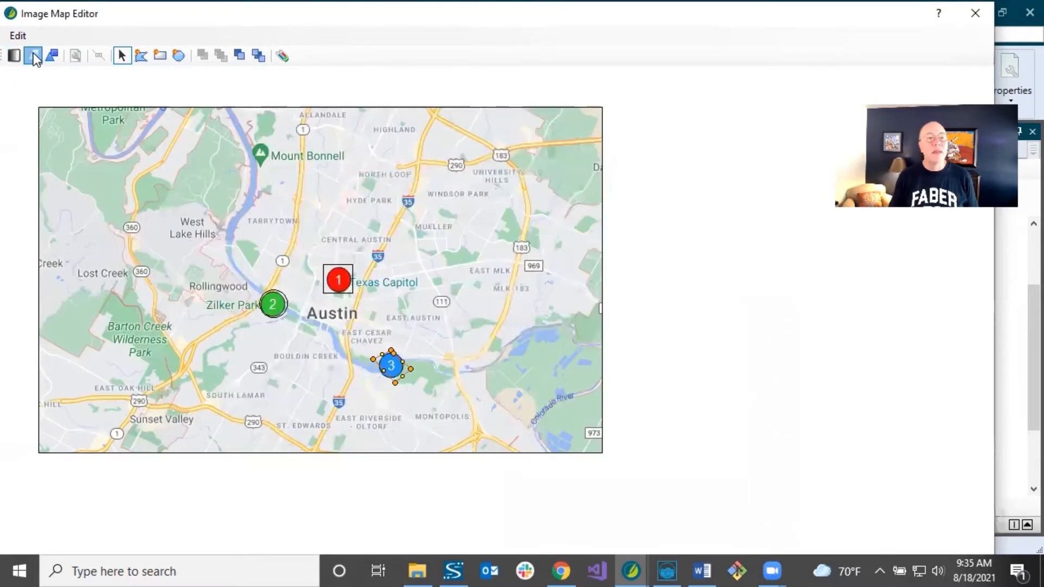
Step: Toggle the hotspot shapes' visibility and their fill, leaving the shapes shown without fill
left_click(33, 54)
left_click(34, 54)
left_click(34, 54)
left_click(34, 54)
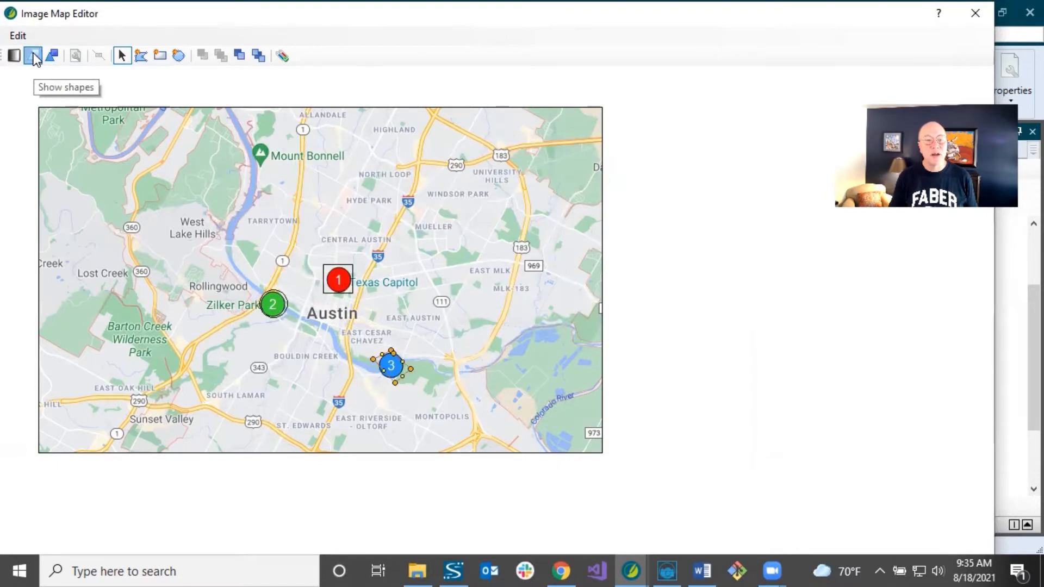
left_click(34, 55)
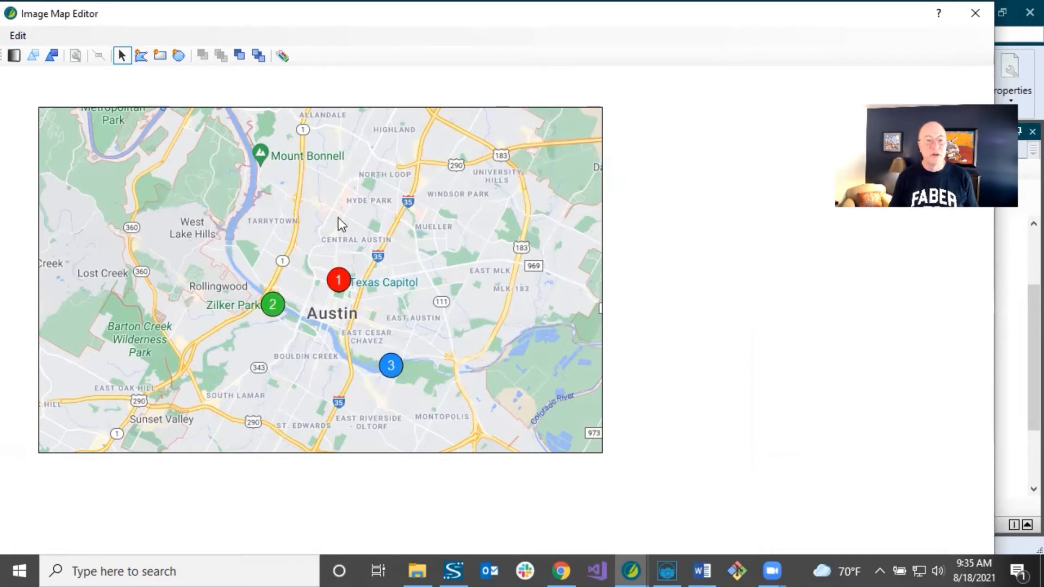
left_click(34, 56)
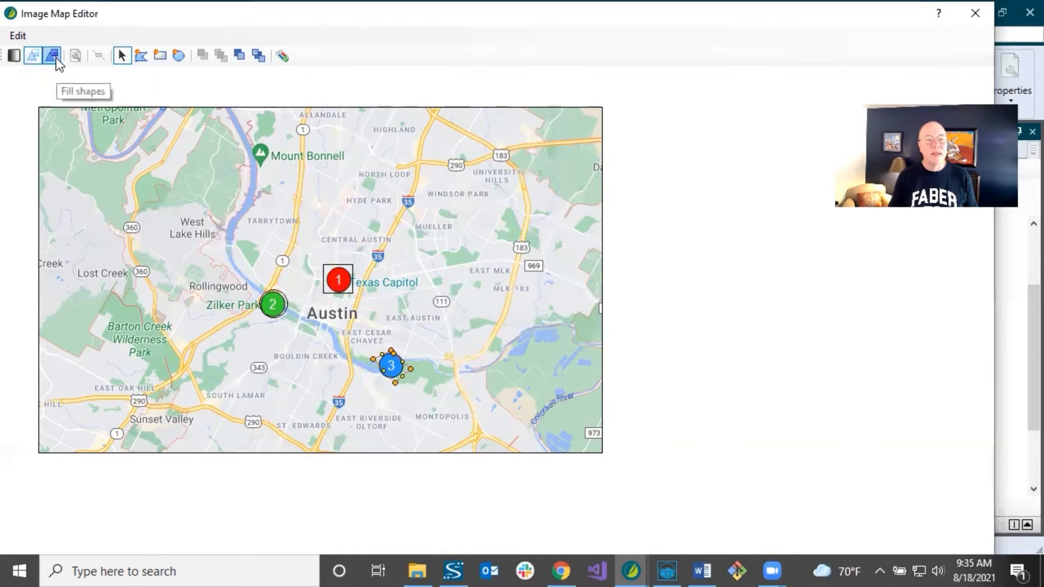
left_click(56, 58)
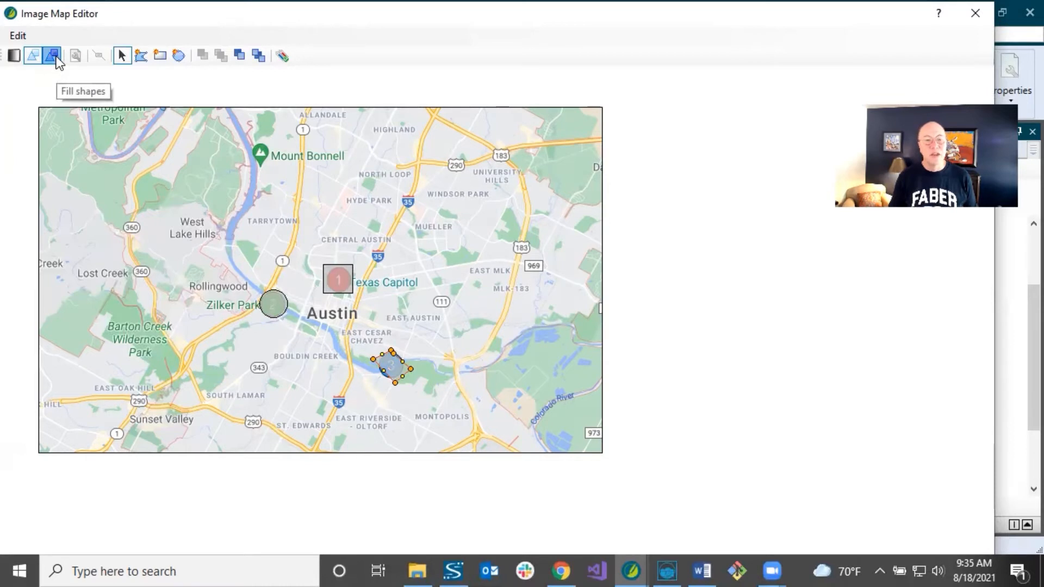
left_click(57, 57)
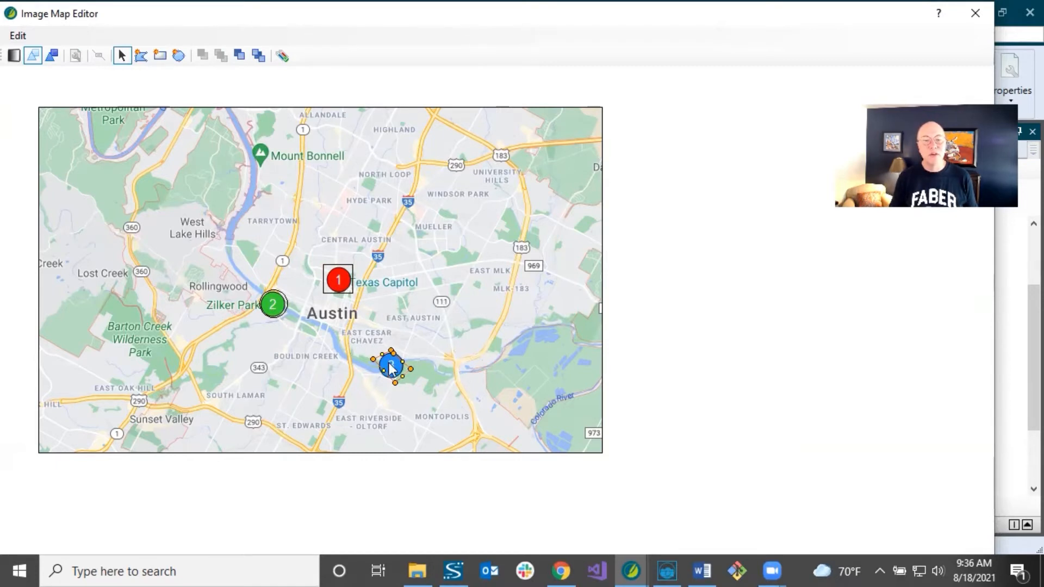
Step: Apply the Tablet condition tag to marker 3's polygon hotspot and remove it again
left_click(281, 56)
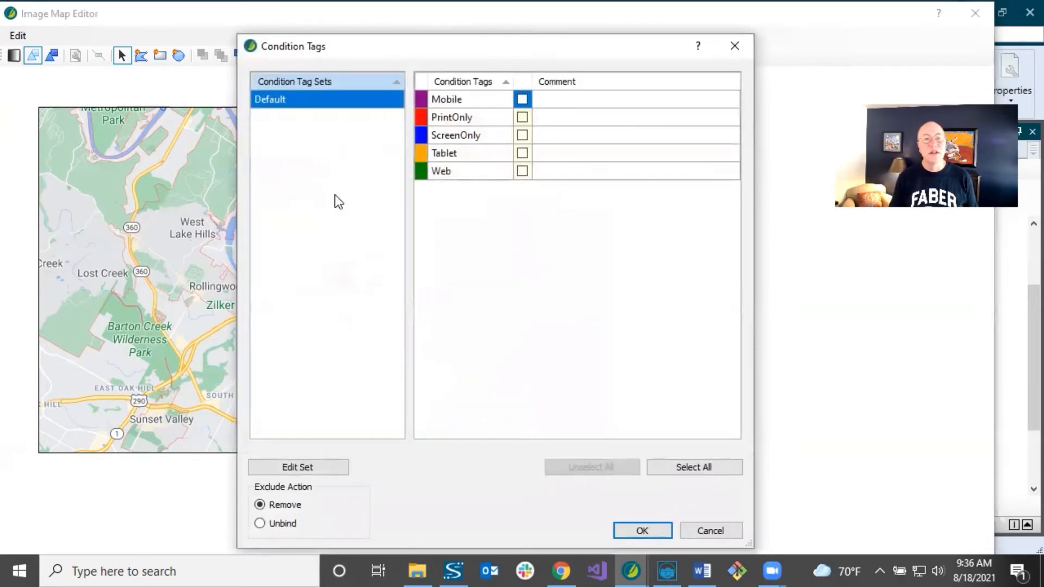
left_click(523, 153)
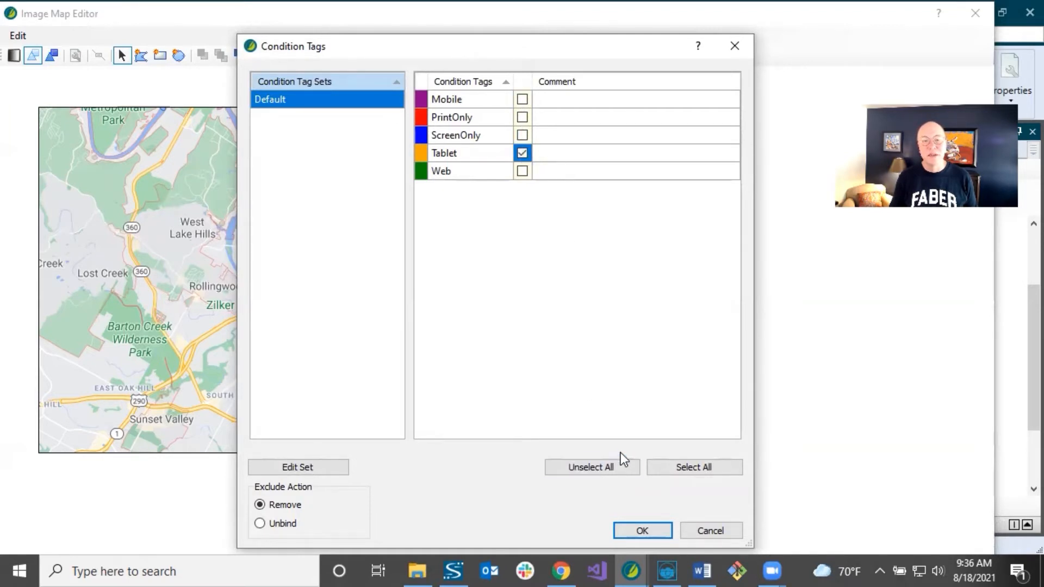
left_click(643, 530)
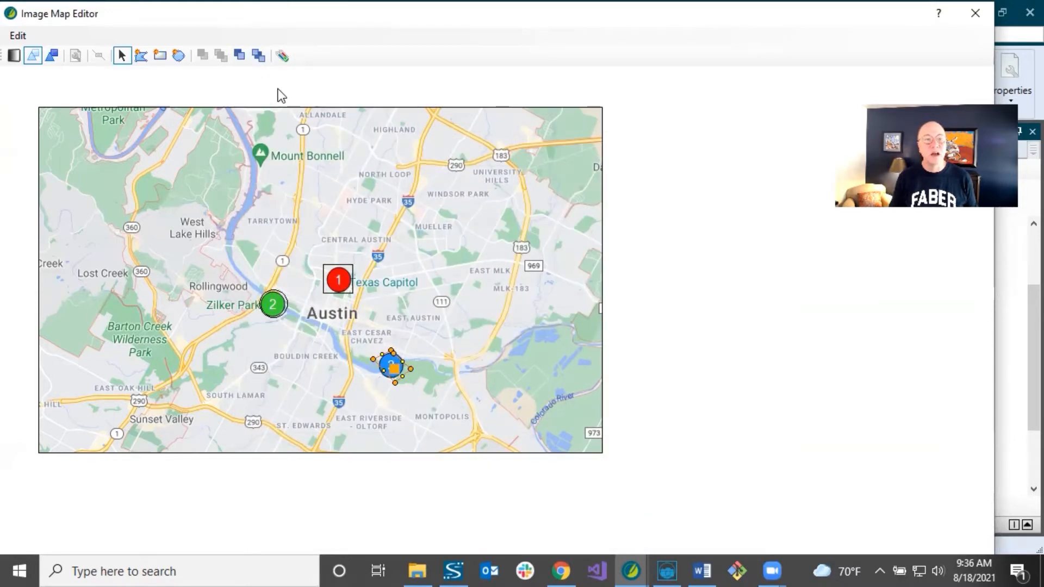
left_click(282, 56)
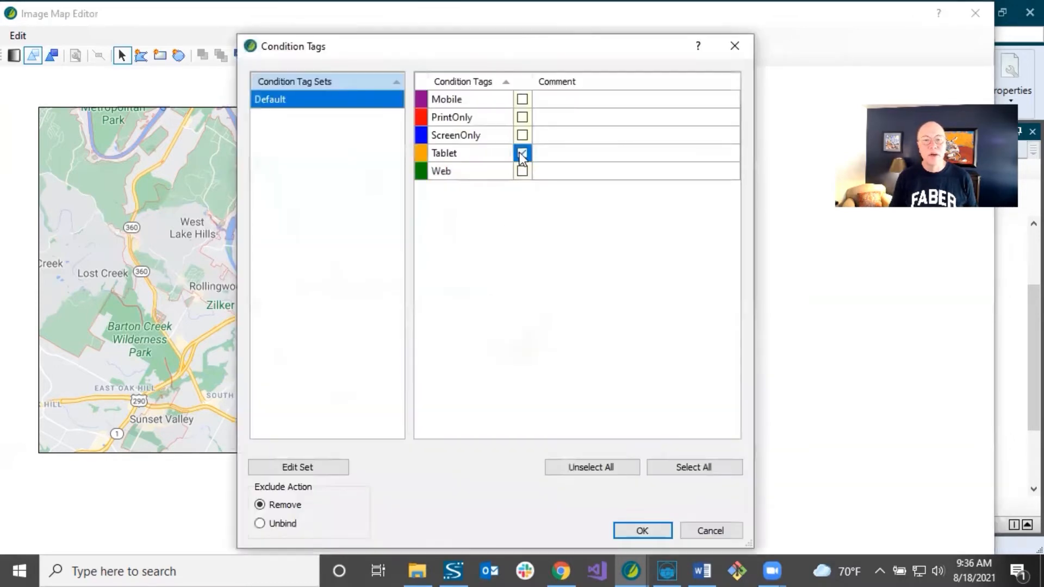
left_click(655, 531)
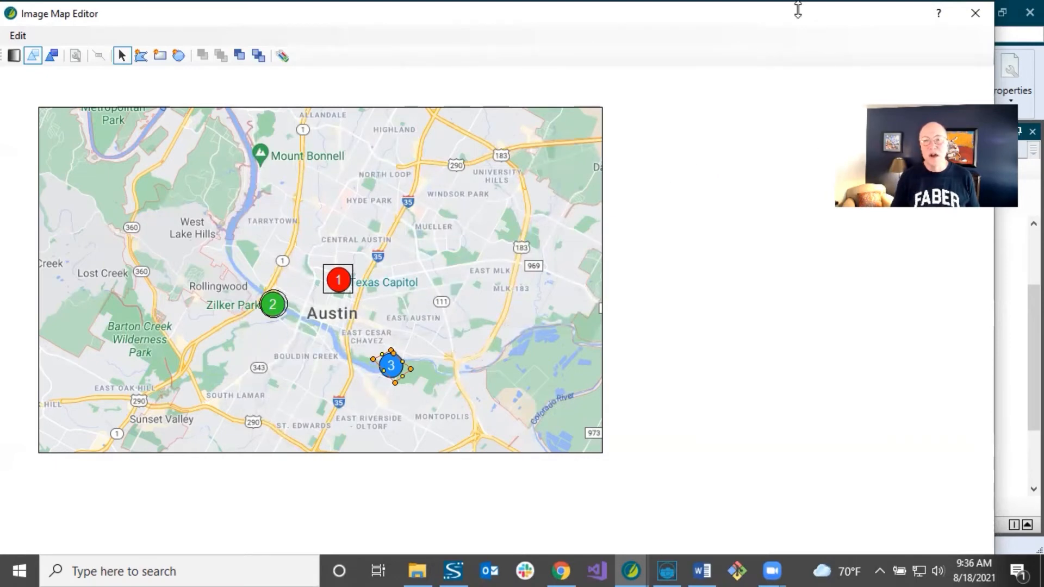
Step: Accept the image map with its three hotspots and save Topic1.htm
left_click_drag(791, 9, 707, 11)
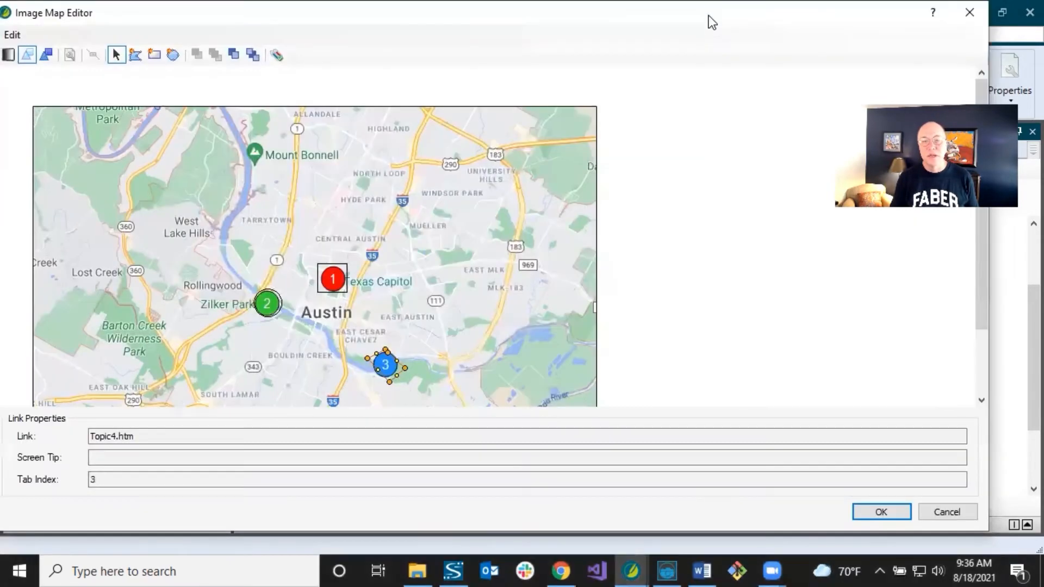
left_click(879, 509)
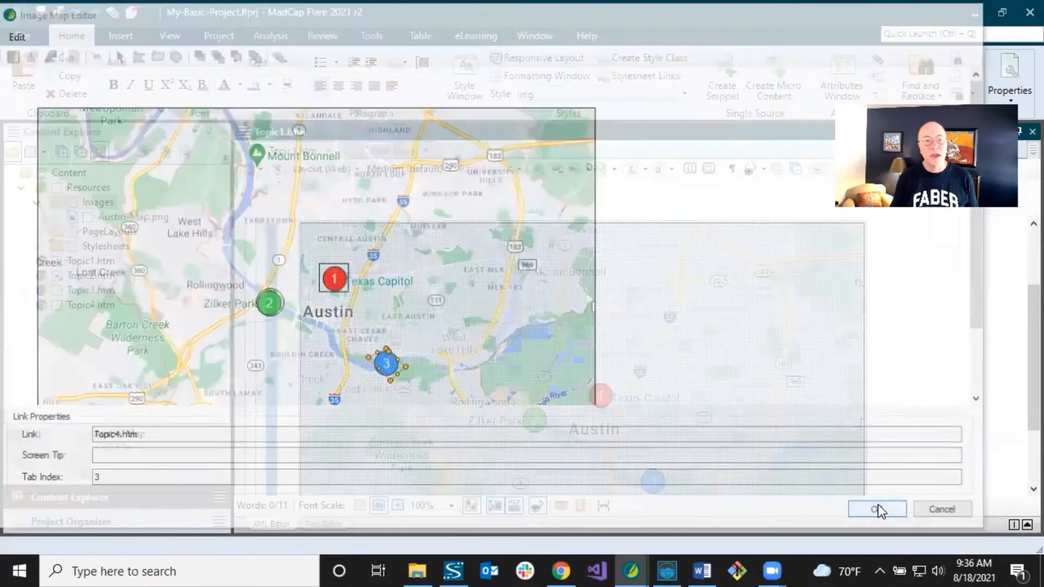
left_click(906, 401)
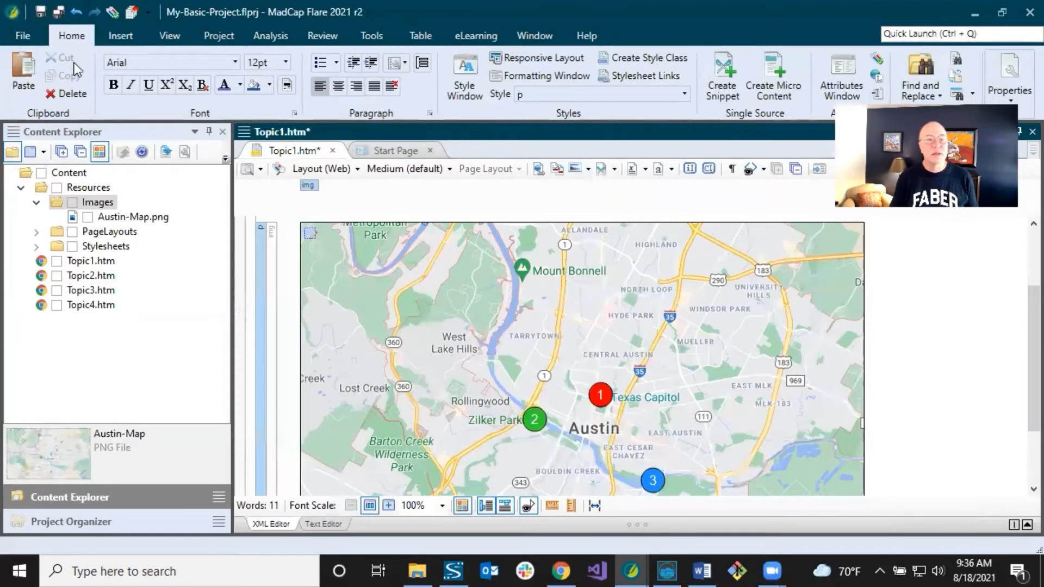
left_click(50, 14)
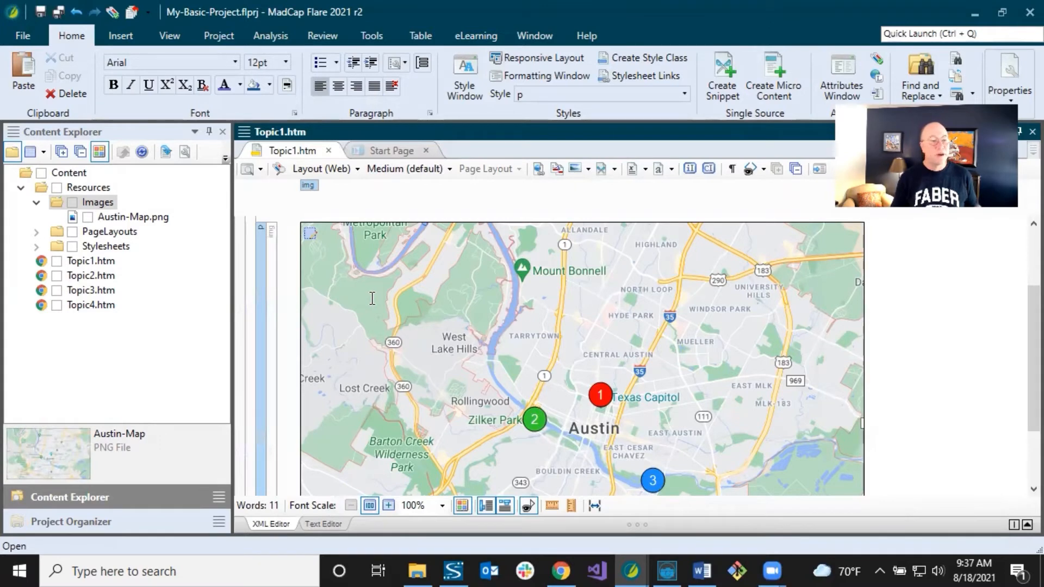
Step: Reopen the image map of the Austin map in Topic1.htm to view its hotspots and close it without changes
mouse_move(372, 299)
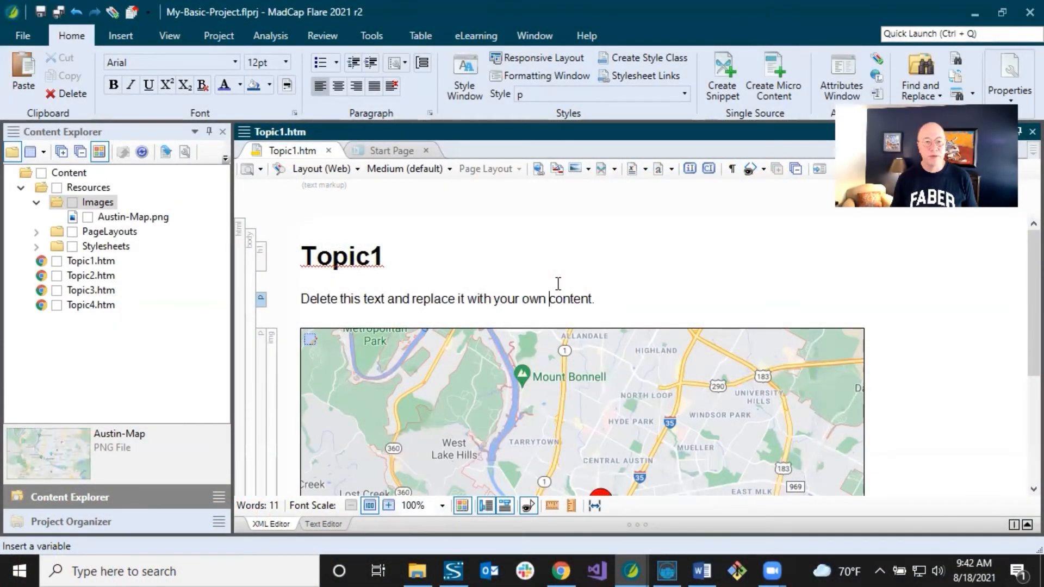
scroll(1019, 297, "down", 3)
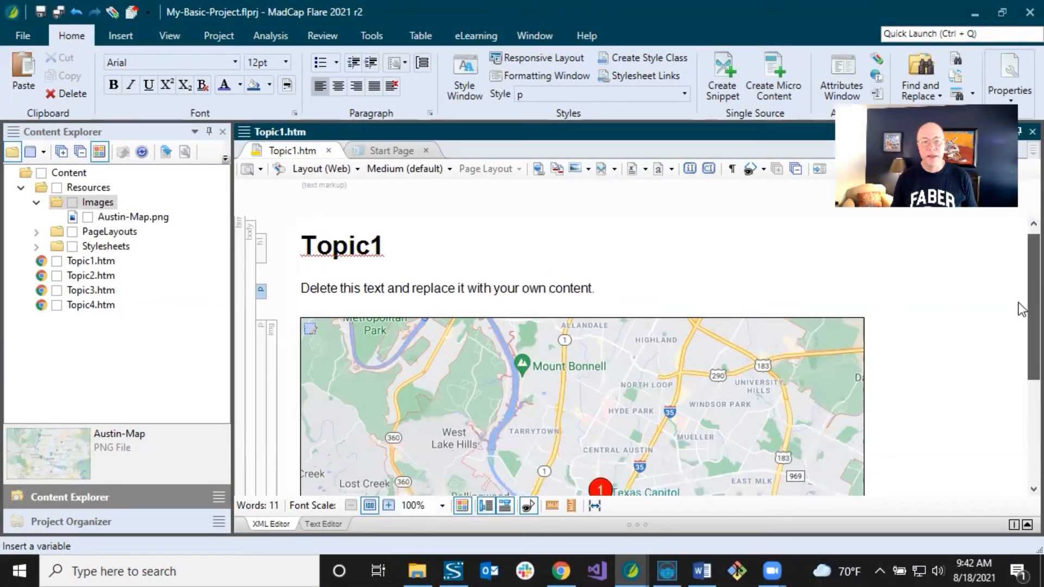
left_click_drag(1019, 337, 1019, 344)
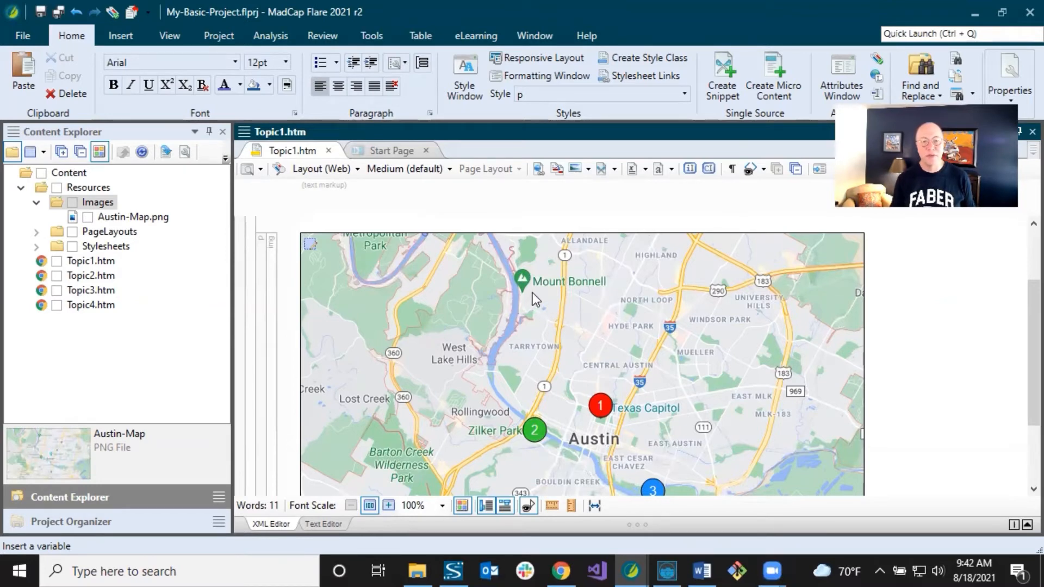
left_click(566, 286)
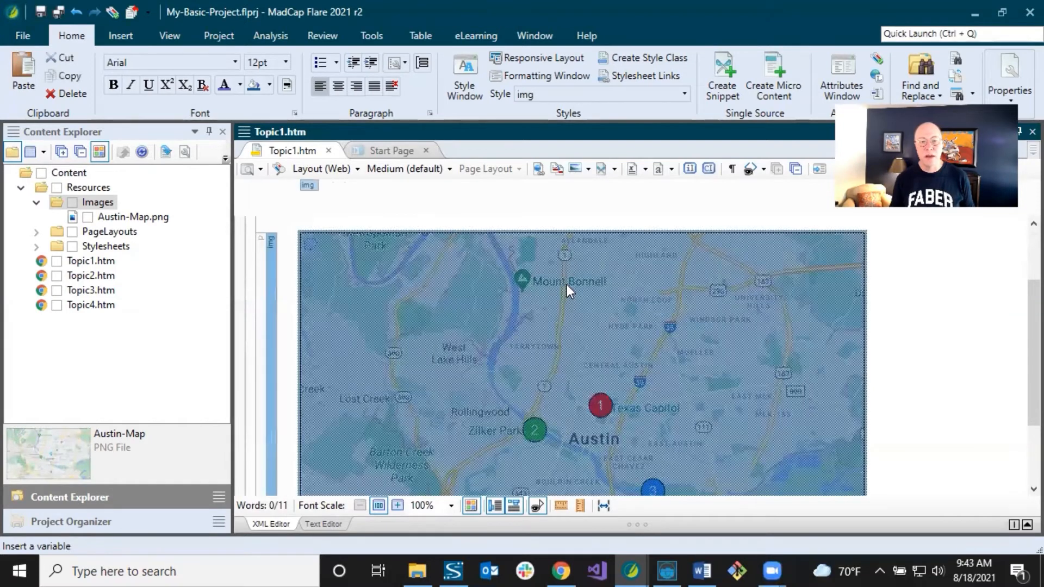
right_click(587, 282)
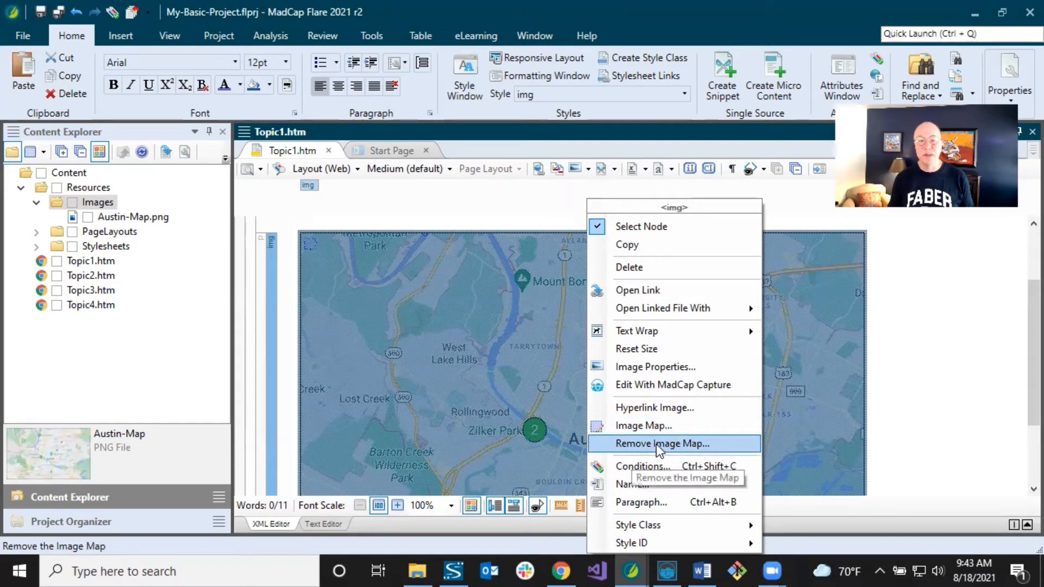
left_click(635, 426)
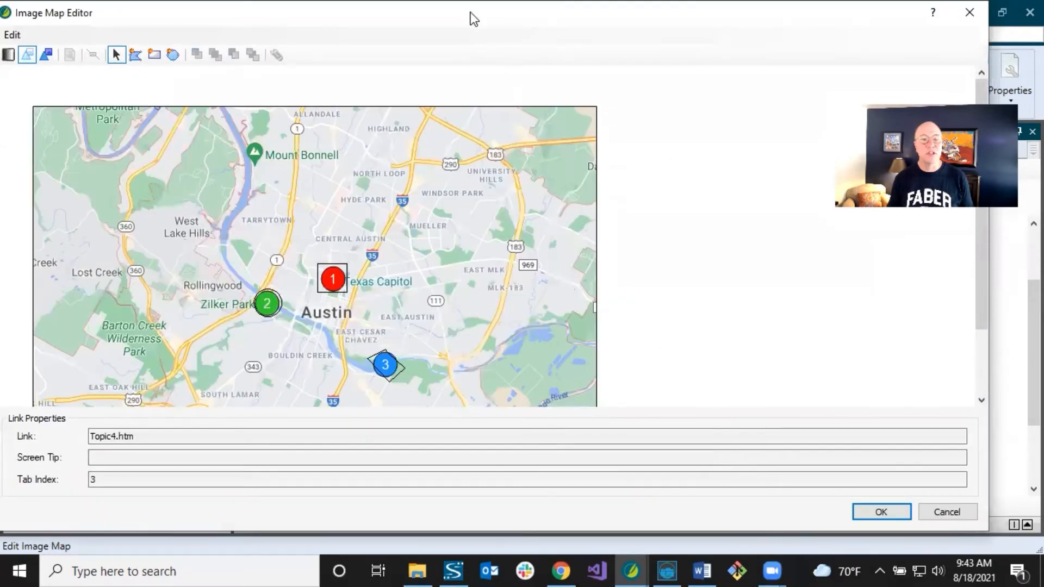
left_click_drag(458, 19, 493, 33)
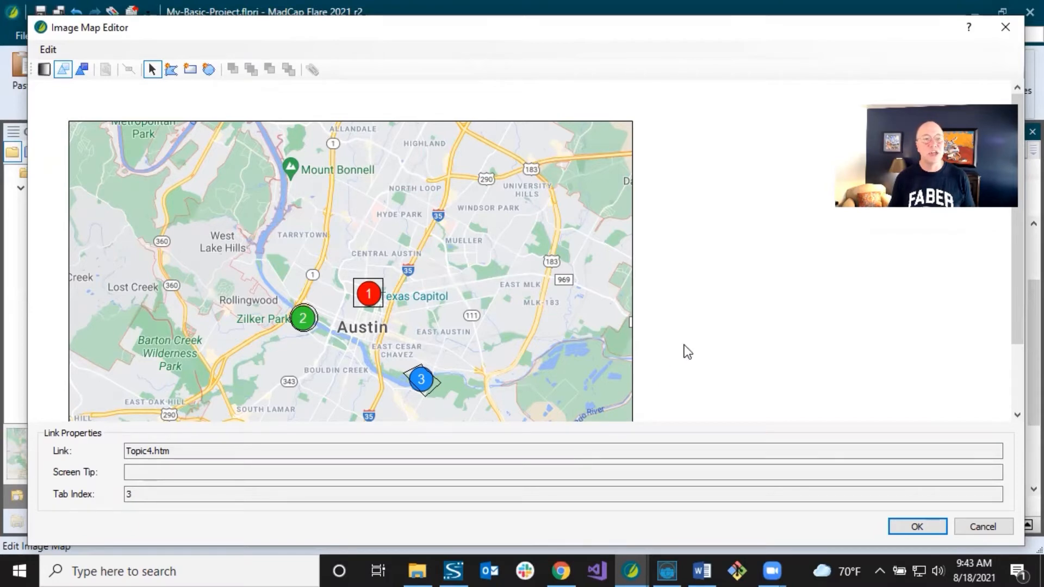
left_click(981, 529)
left_click(881, 311)
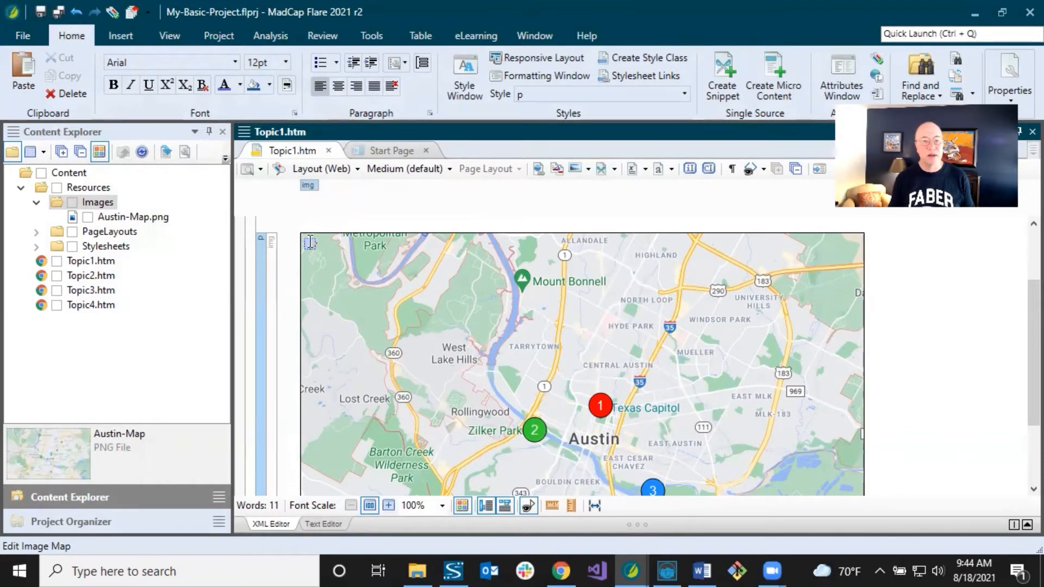
left_click(276, 274)
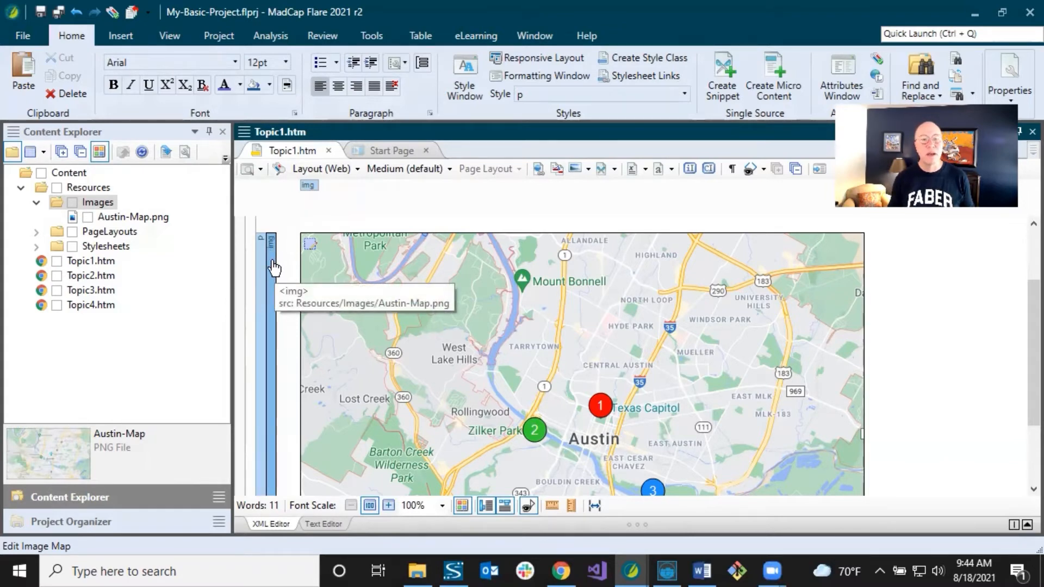
double_click(276, 294)
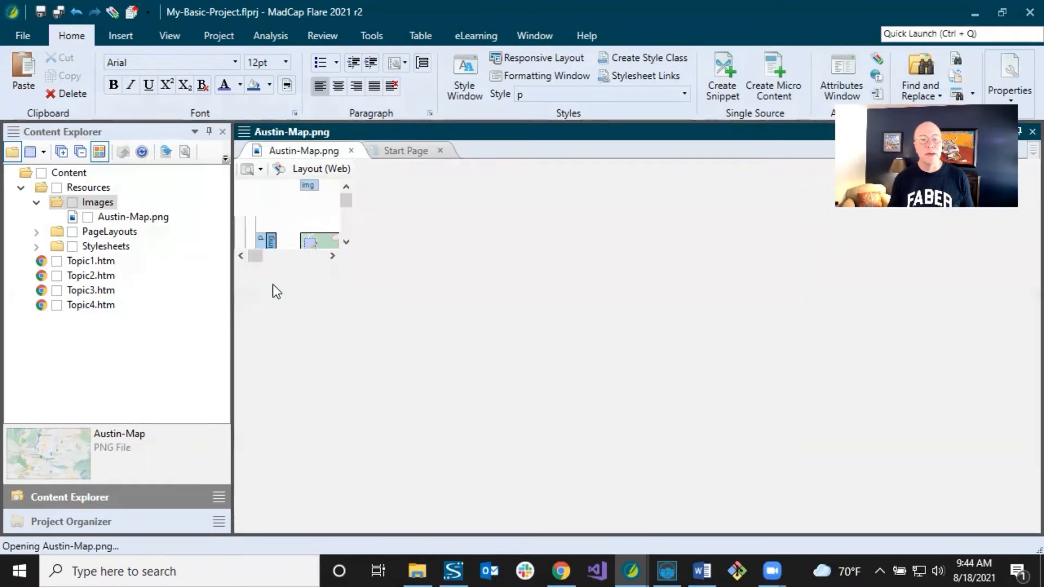
left_click(352, 151)
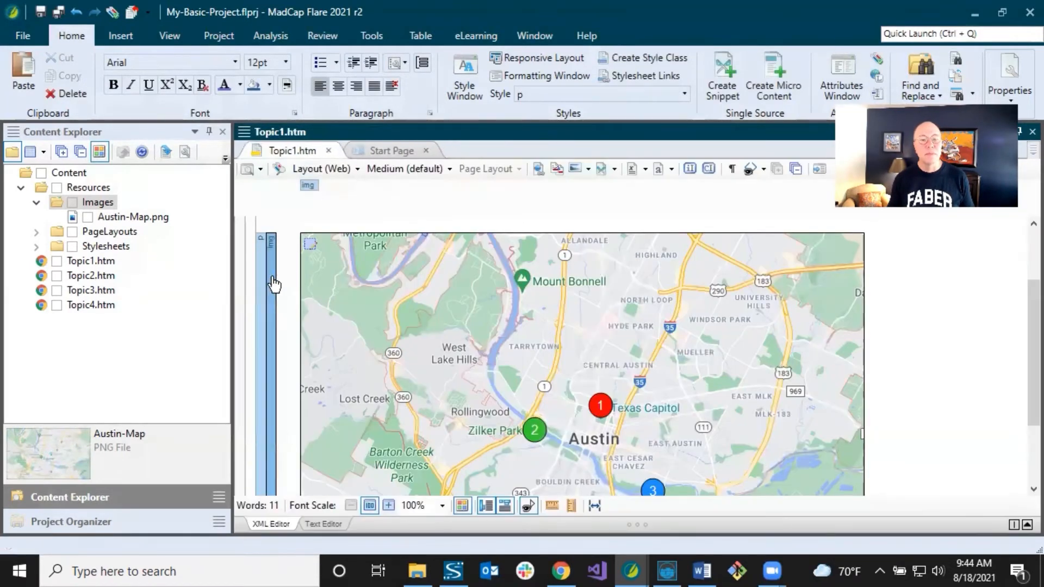
Step: Open the map image's style class for editing and bring the img selector into view in Styles.css
right_click(269, 276)
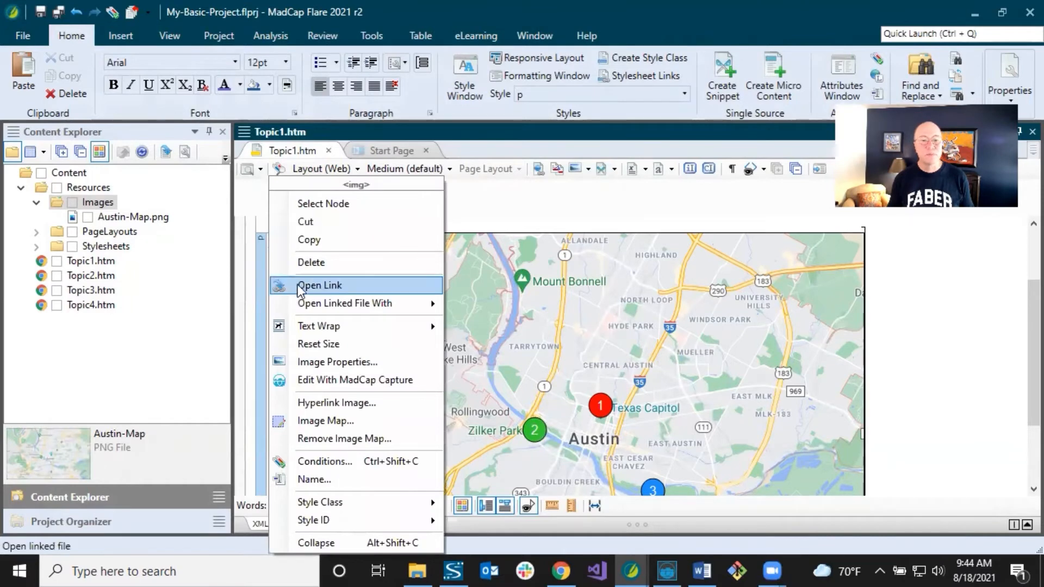
mouse_move(352, 503)
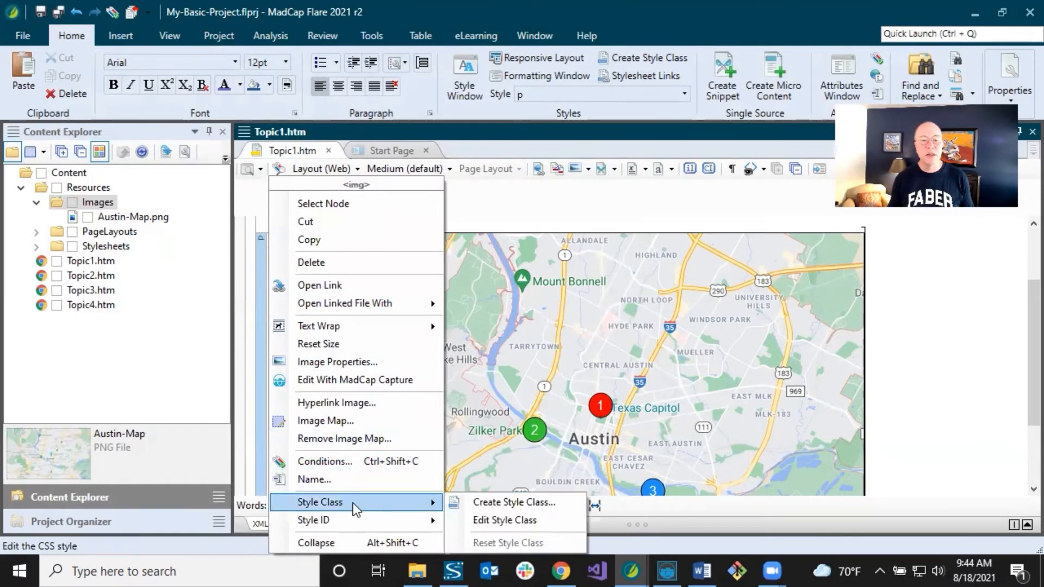
left_click(478, 514)
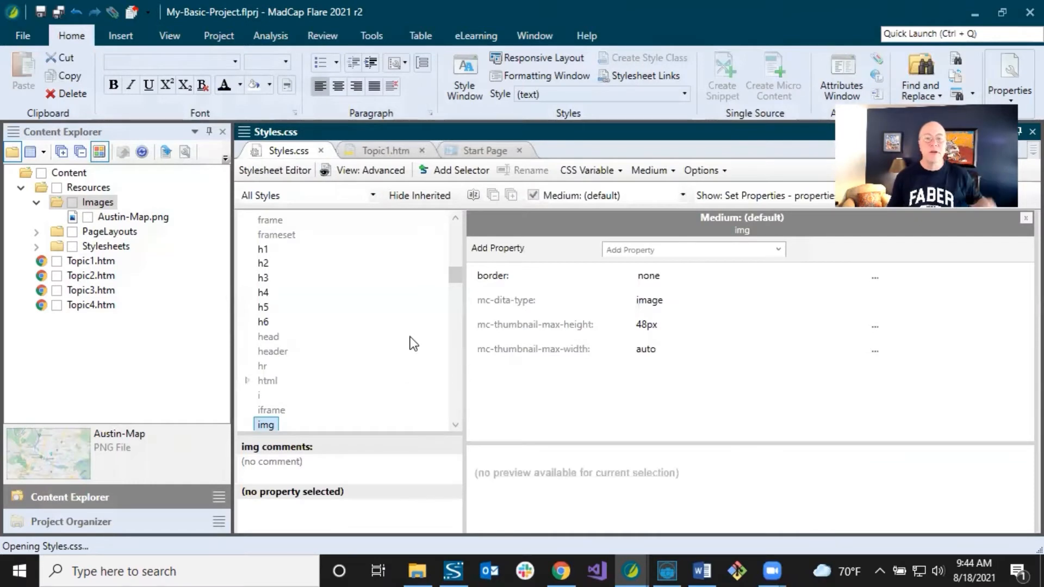
scroll(452, 283, "down", 3)
left_click_drag(451, 285, 440, 286)
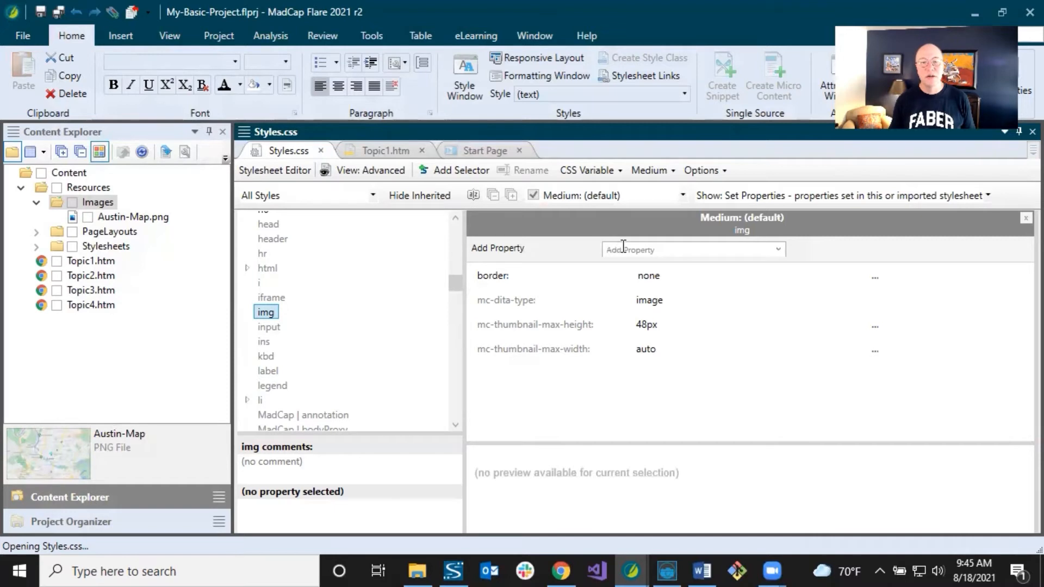
Step: Show all properties of the img style, group them by category, and look through the property groups
left_click(726, 251)
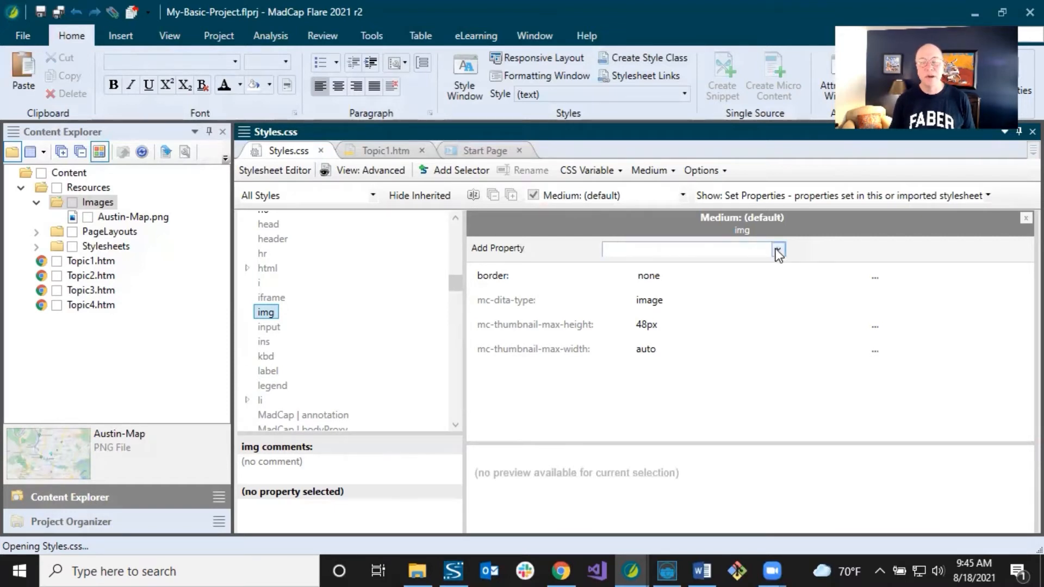
left_click(762, 199)
left_click(742, 261)
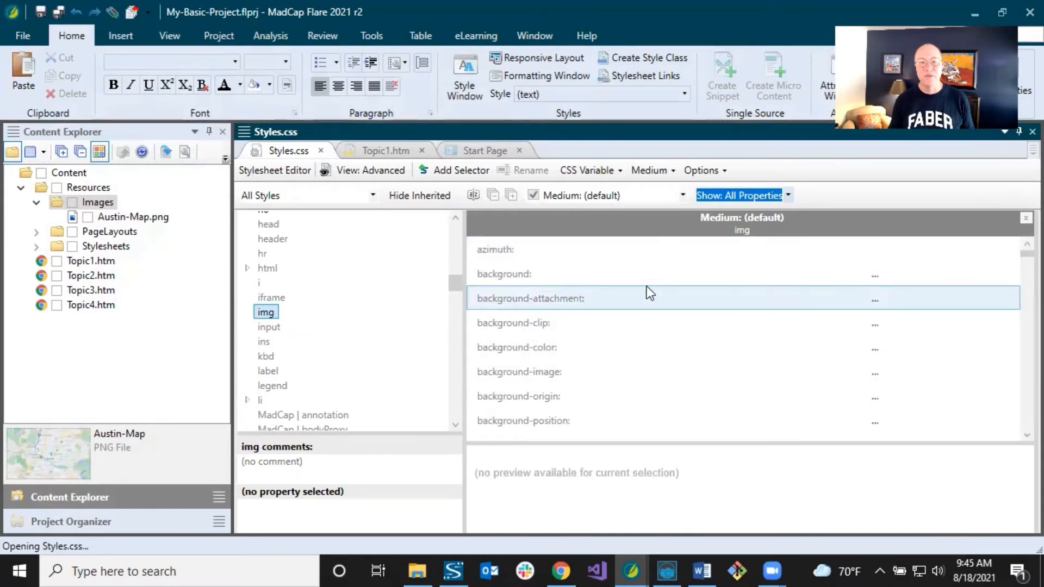
left_click(479, 197)
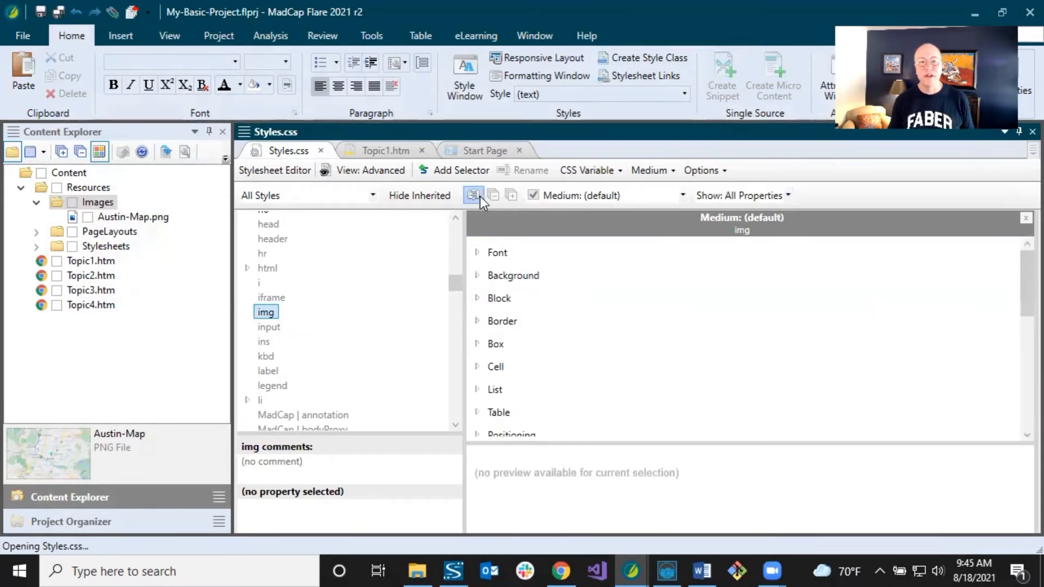
scroll(541, 342, "down", 2)
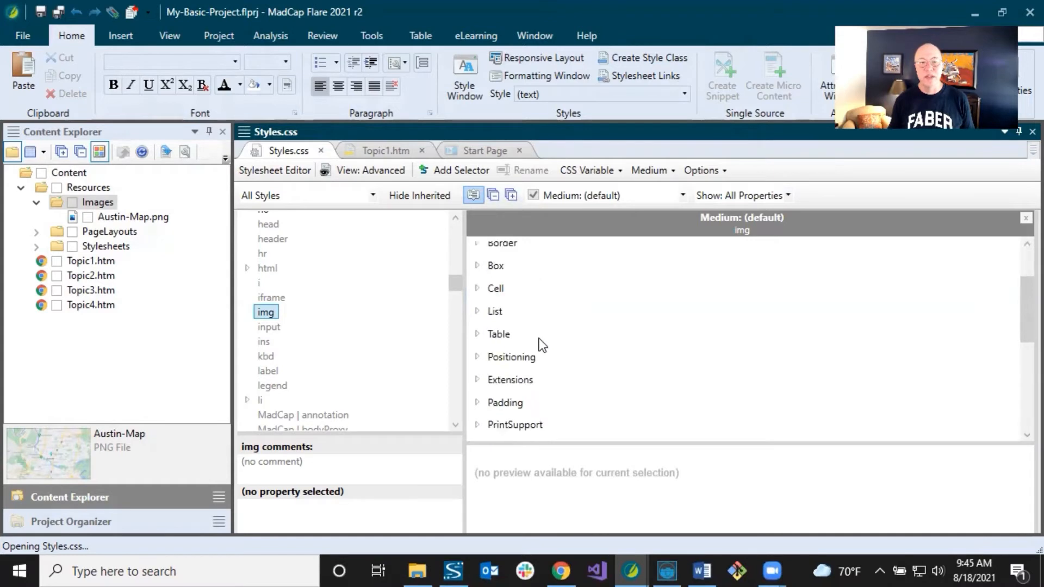
scroll(541, 338, "down", 1)
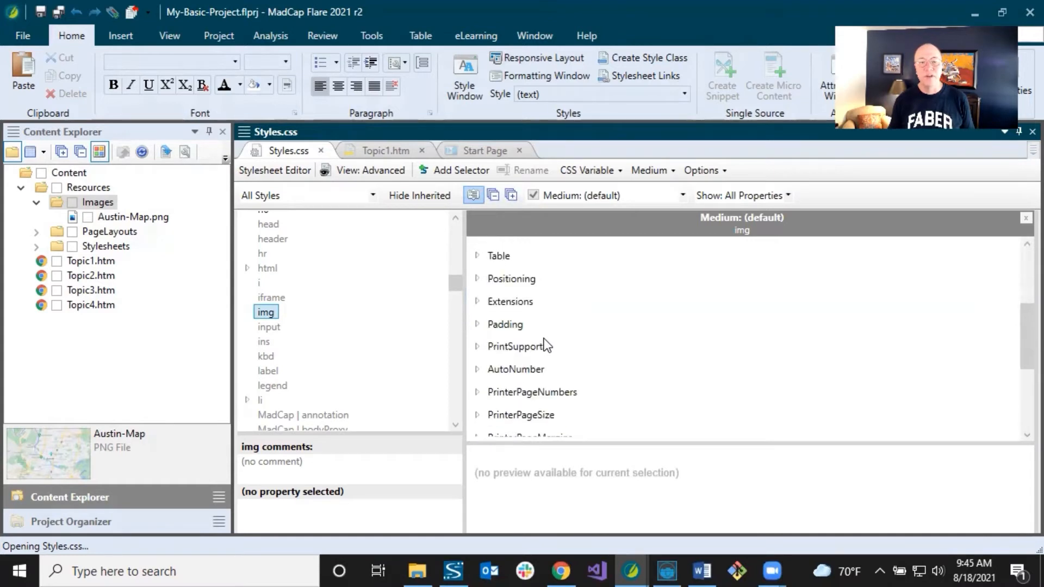
scroll(543, 338, "up", 3)
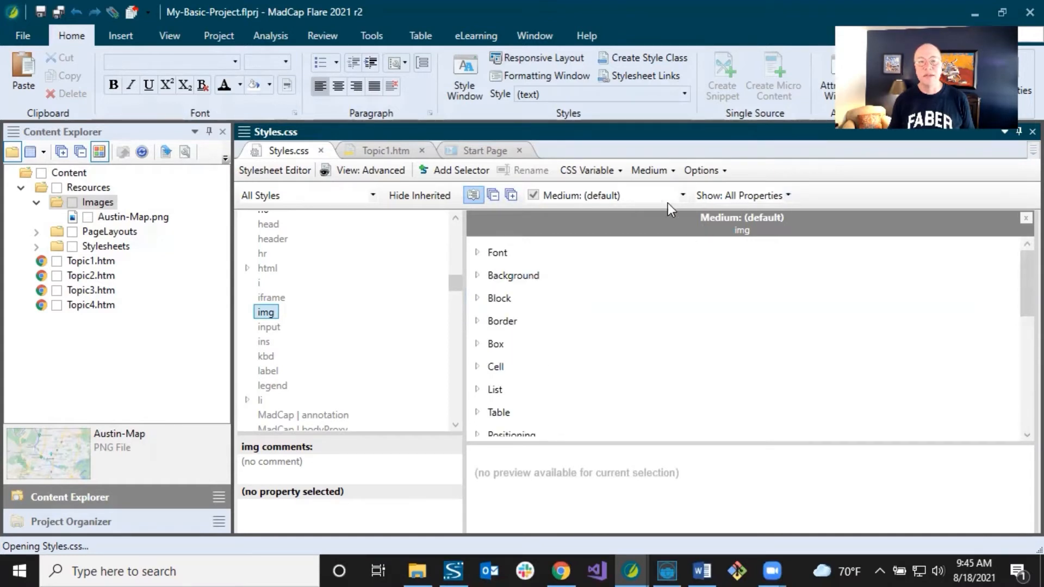
Step: View the img style's assorted relevant properties, and restore the ungrouped list of set properties
left_click(787, 195)
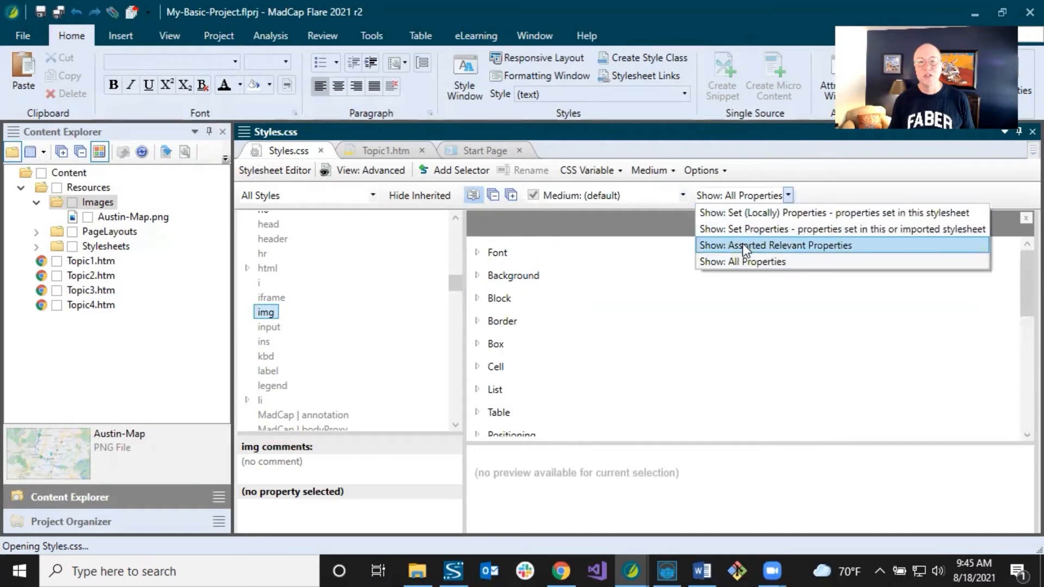
left_click(744, 246)
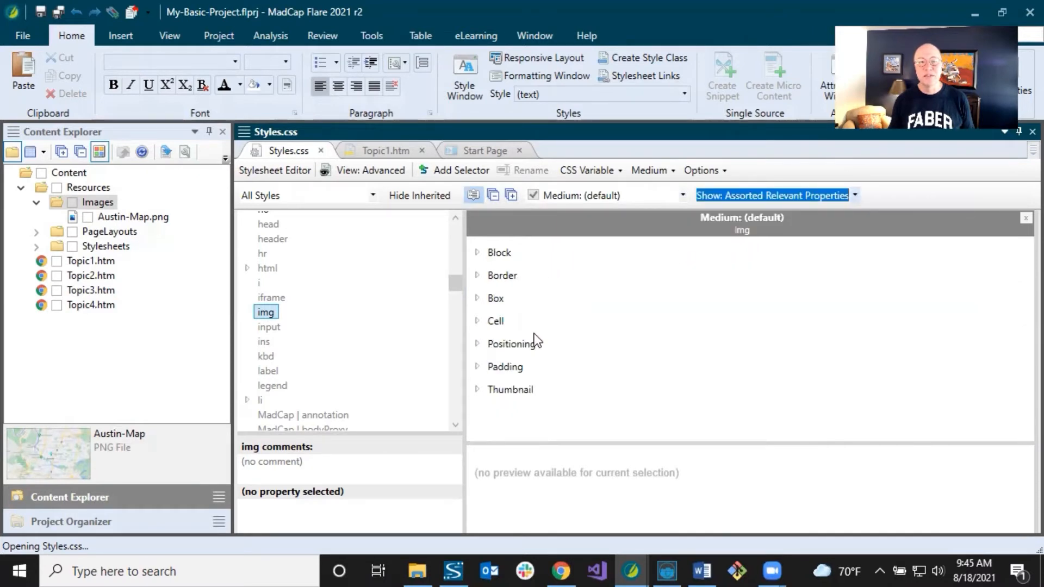
left_click(856, 195)
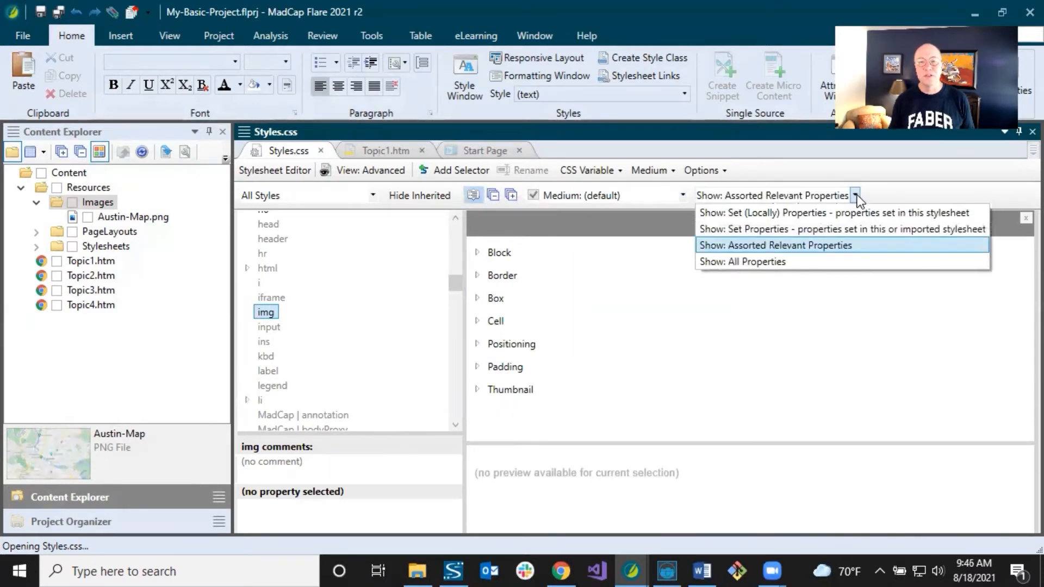
left_click(778, 230)
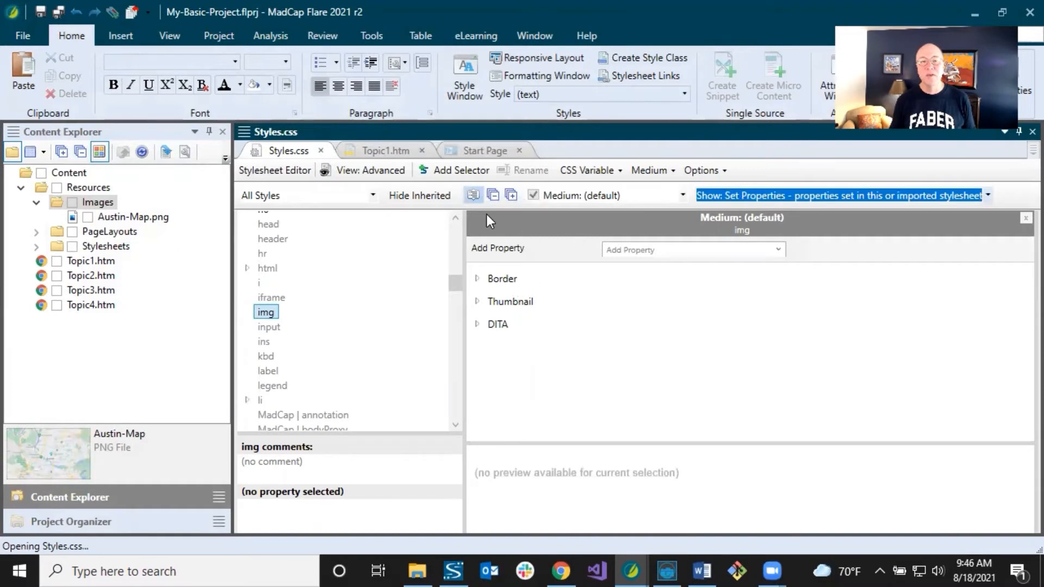
left_click(473, 195)
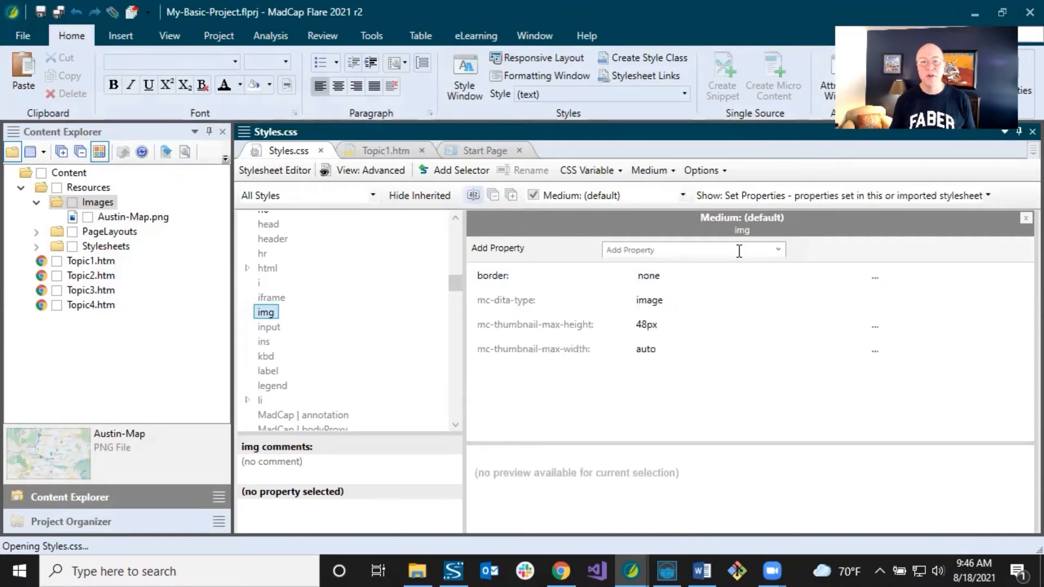
Step: Add the max-width property to the img style and enter 100 as its value
left_click(778, 250)
left_click_drag(825, 285, 825, 377)
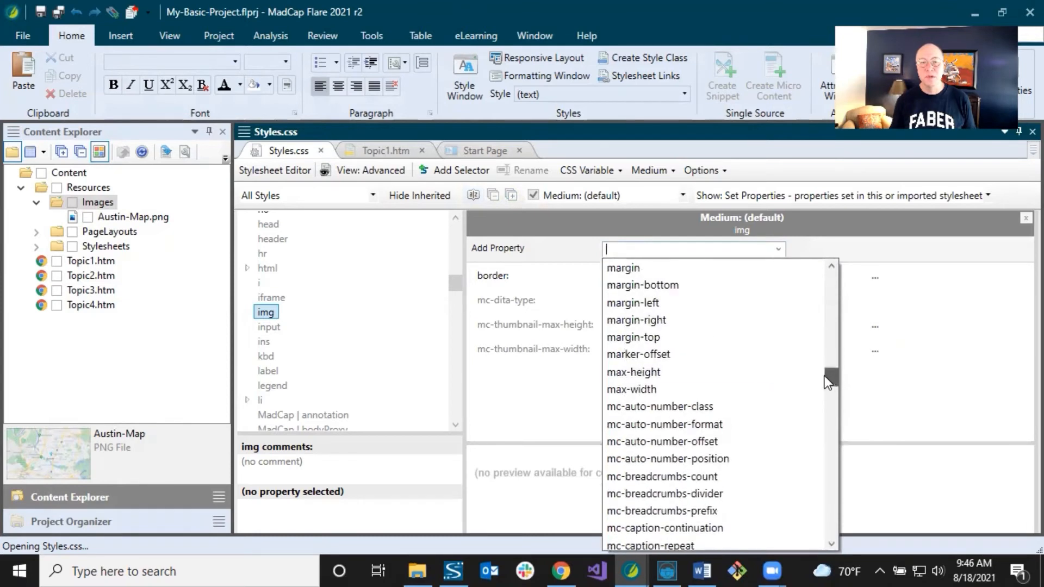
left_click(662, 387)
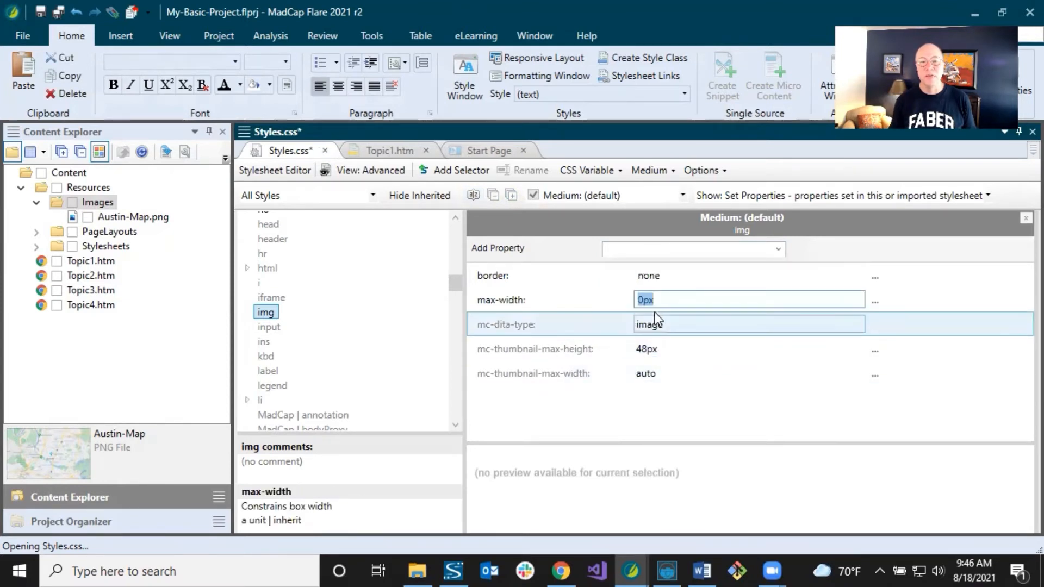
left_click(669, 303)
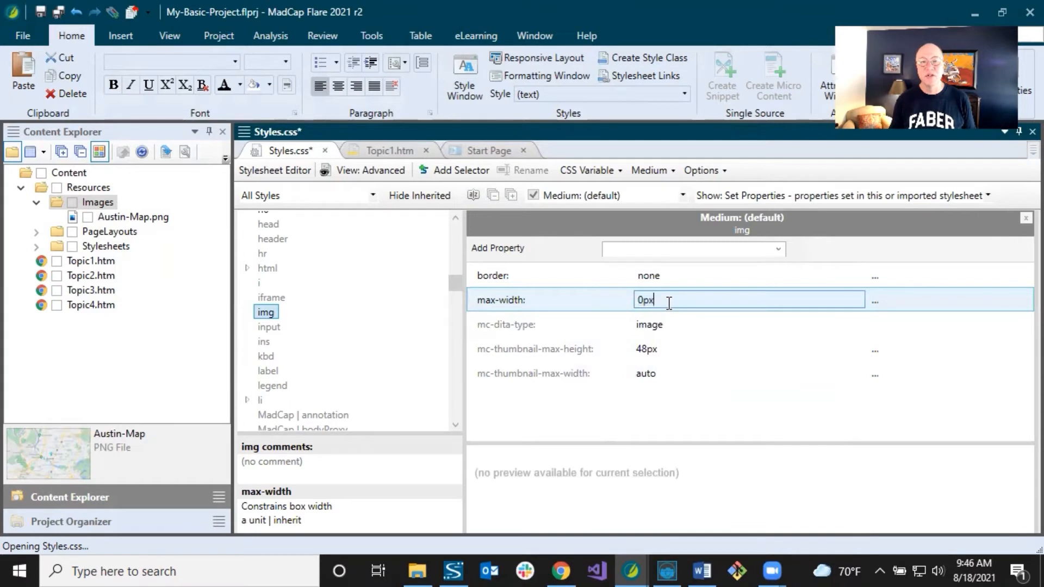
left_click_drag(669, 302, 629, 301)
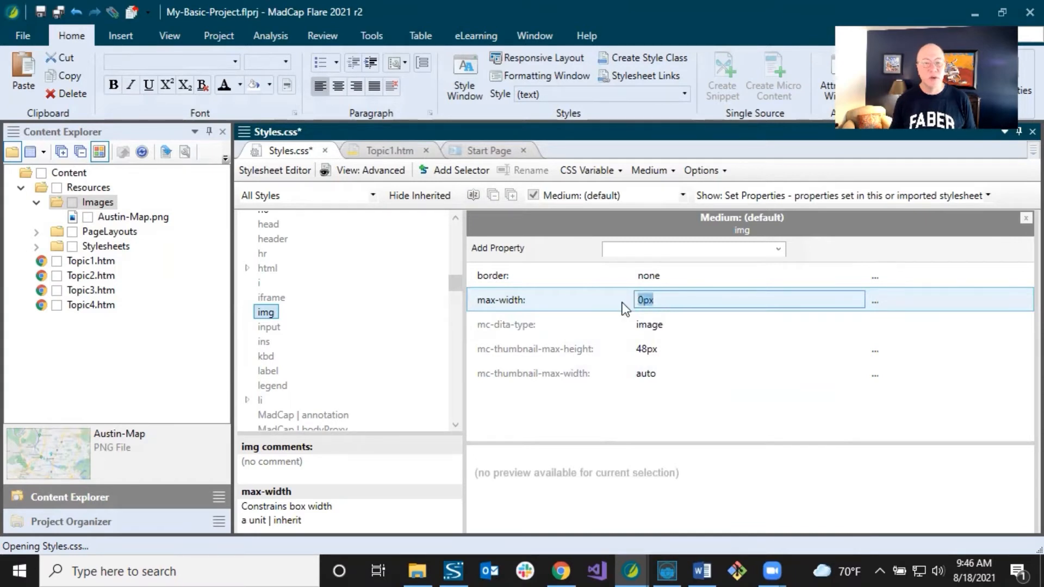
type("100")
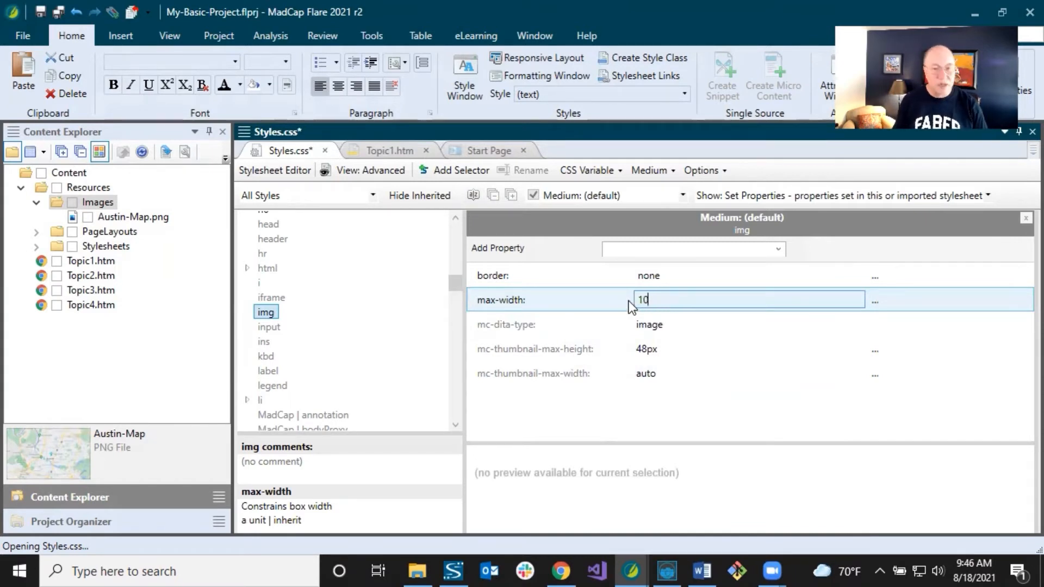
Step: Set the unit of the img style's max-width to percent
left_click(874, 301)
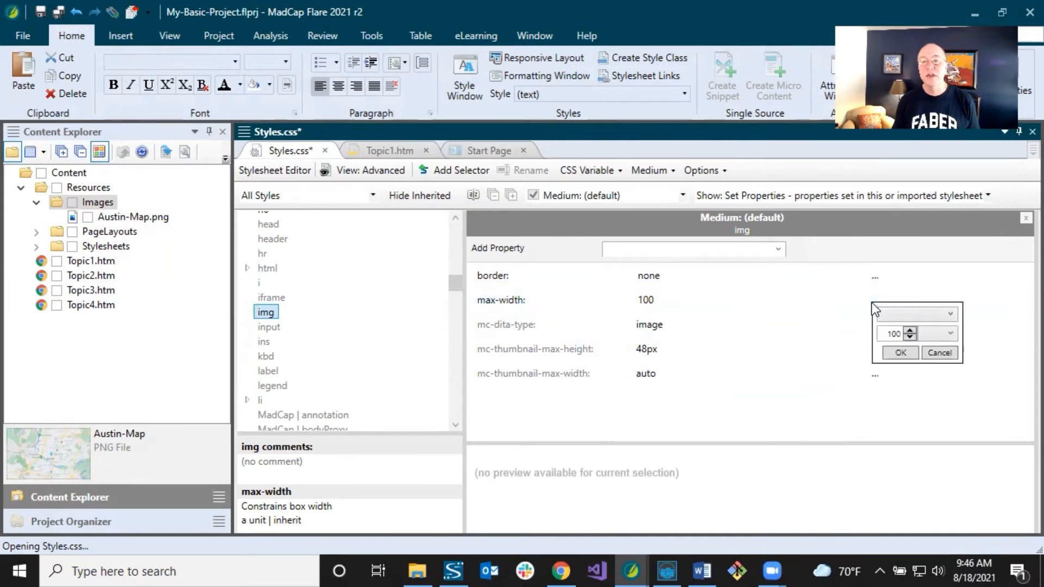
left_click(932, 318)
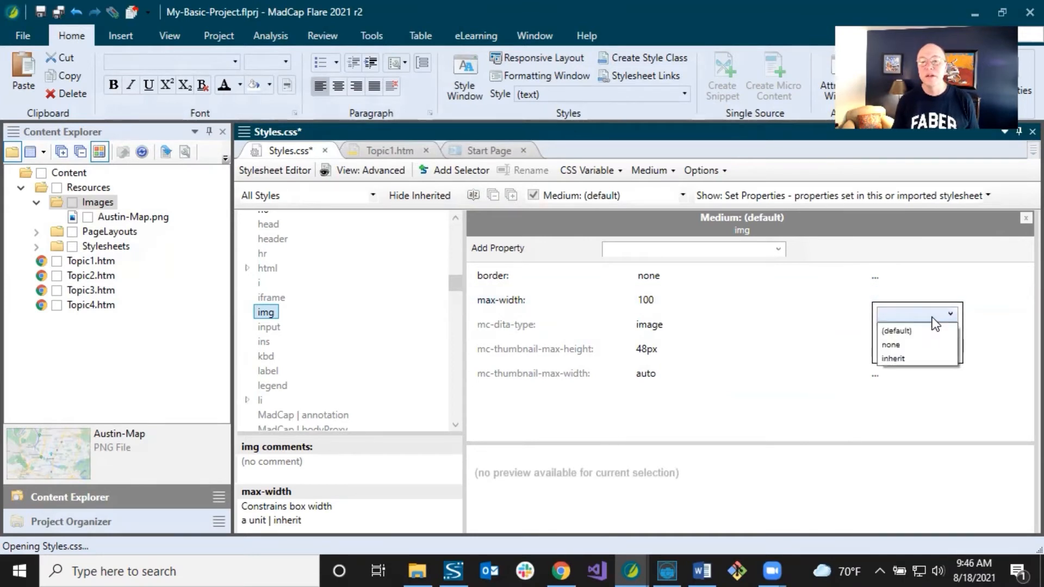
left_click(932, 318)
left_click(939, 336)
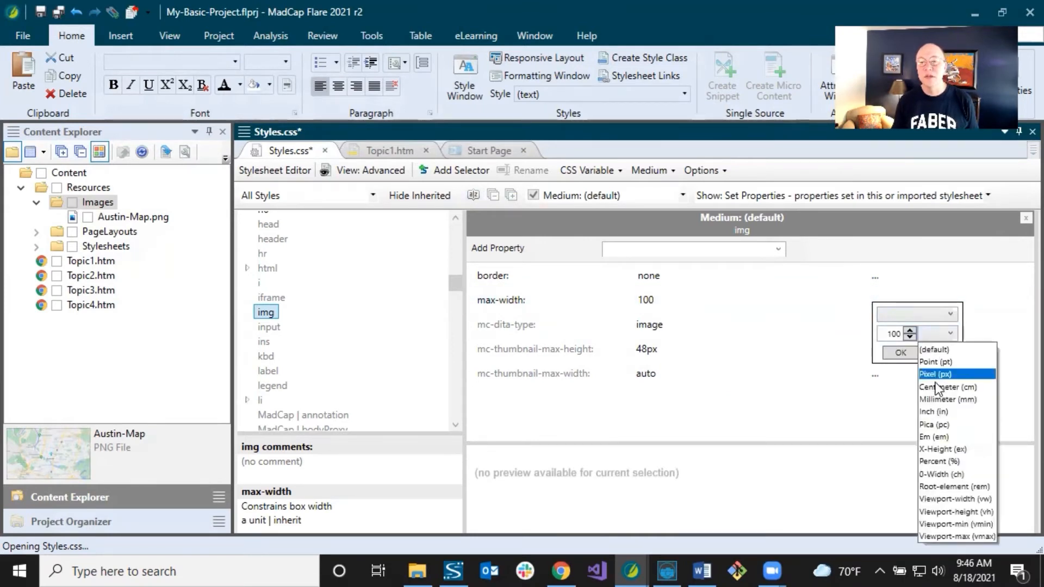
left_click(939, 461)
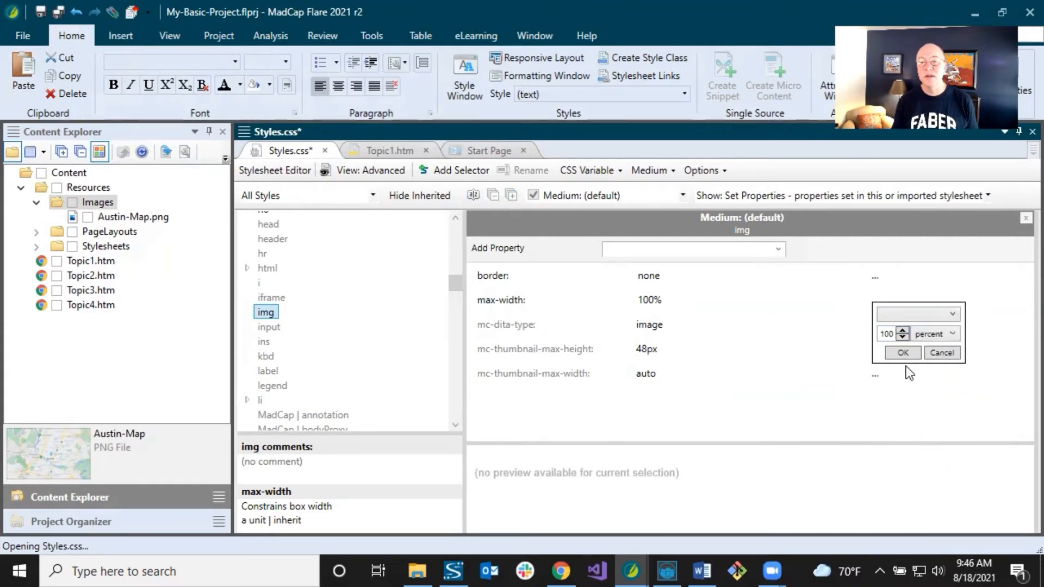
left_click(900, 353)
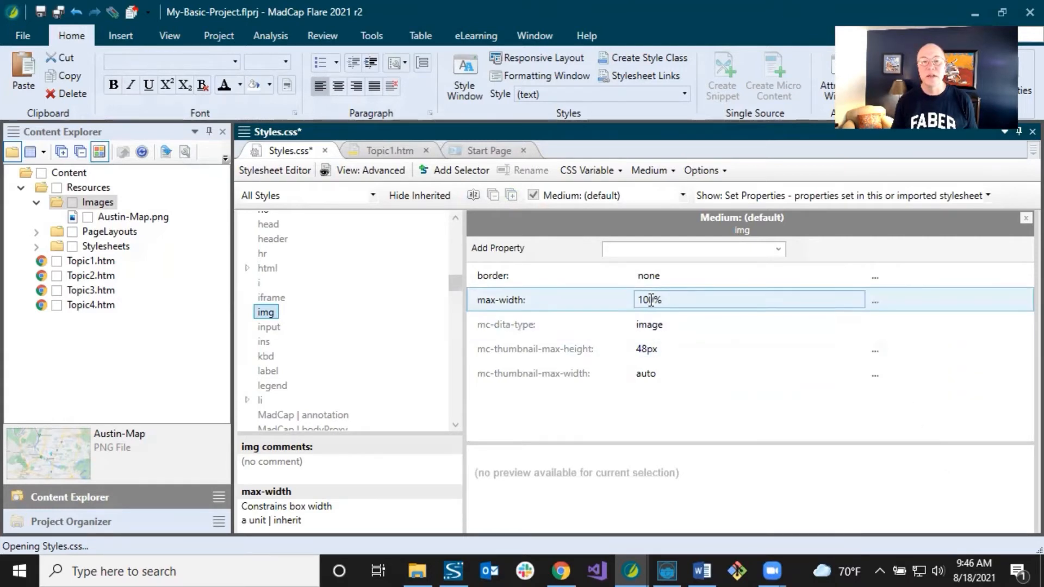
Step: Save the changes to Styles.css and return to Topic1.htm
left_click(505, 280)
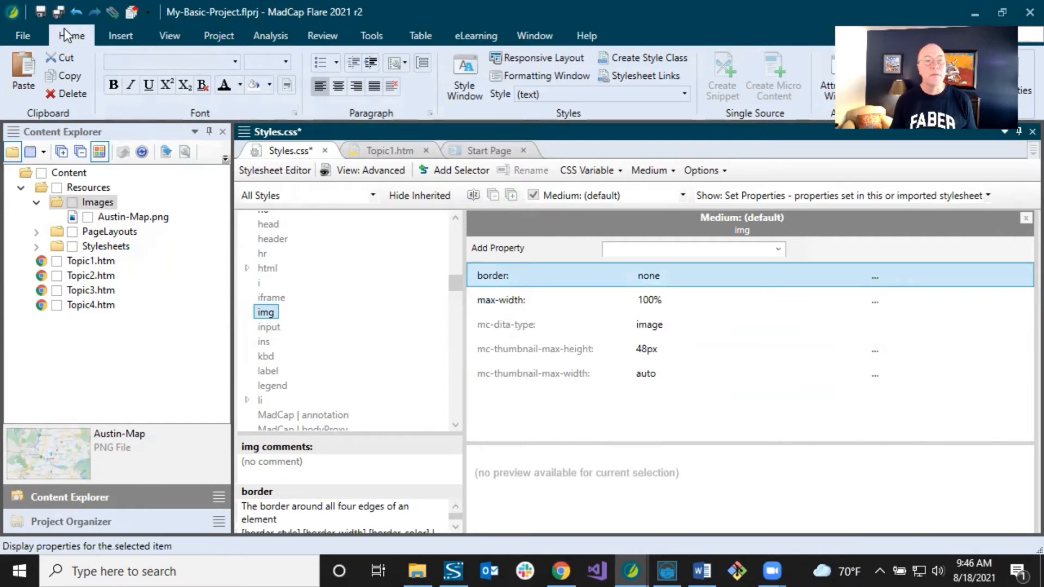
left_click(58, 13)
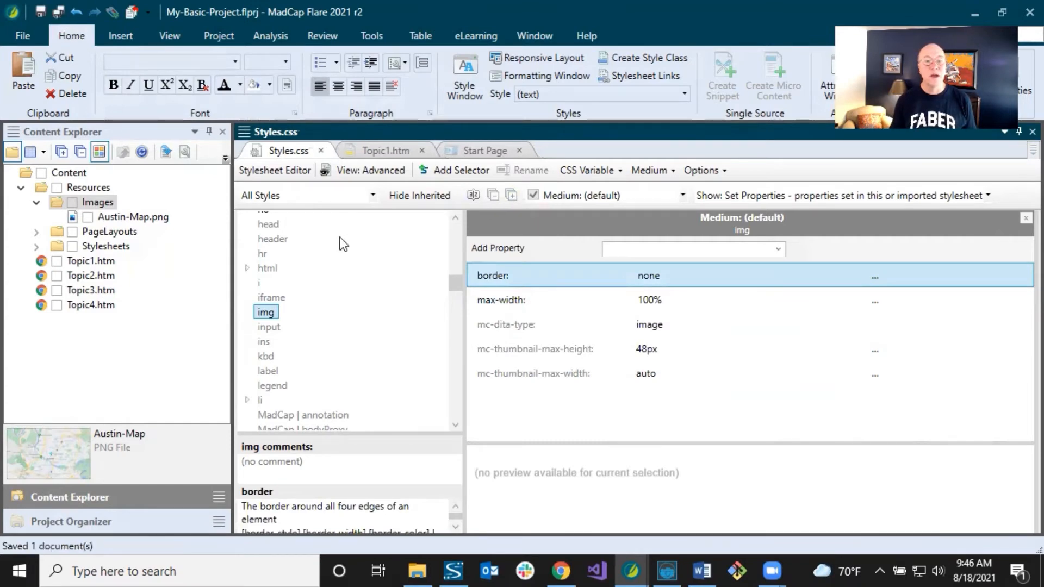
left_click(370, 155)
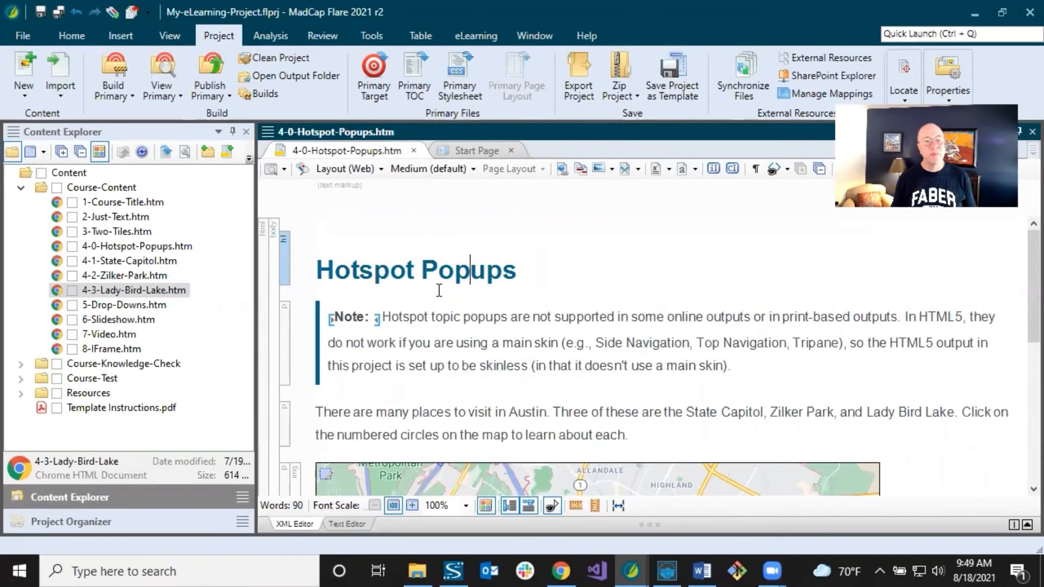
Step: Review the 4-0-Hotspot-Popups.htm topic in My-eLearning-Project, from its note on popup support to the numbered circles on the map
left_click(446, 270)
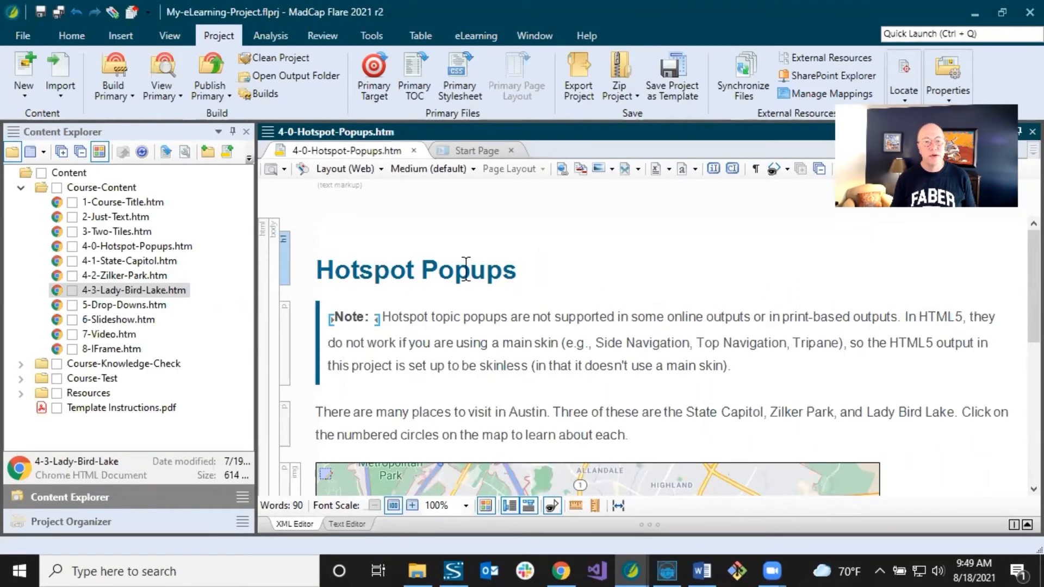
scroll(466, 269, "down", 3)
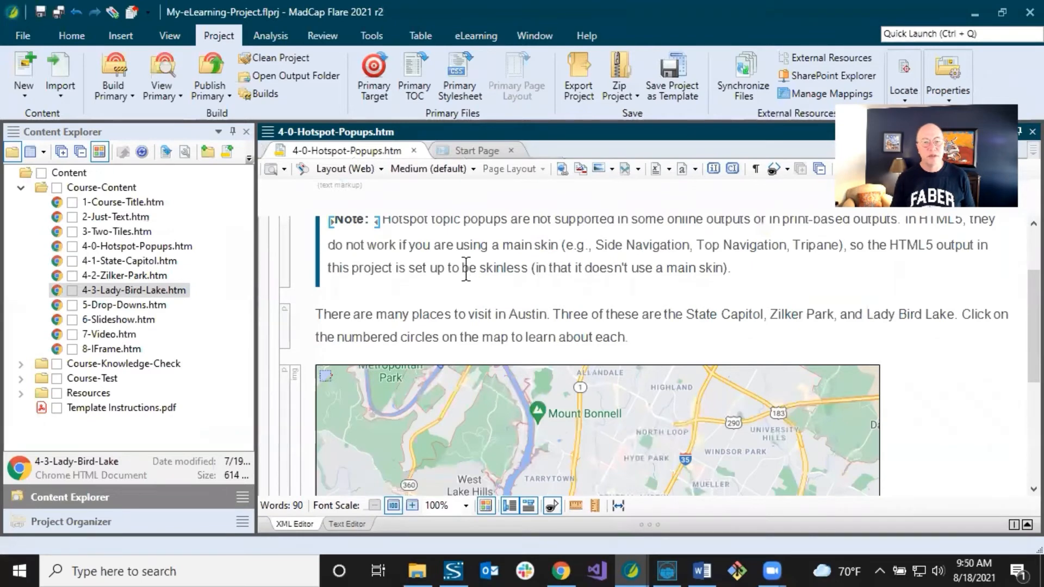
scroll(466, 270, "up", 3)
scroll(472, 274, "down", 3)
scroll(473, 275, "down", 3)
scroll(553, 304, "down", 5)
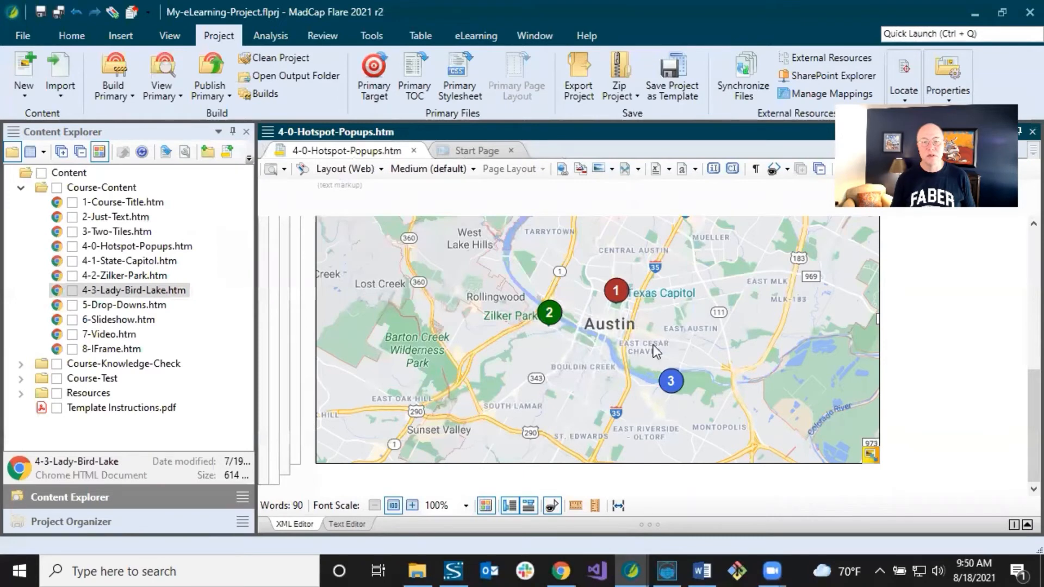
scroll(689, 305, "up", 8)
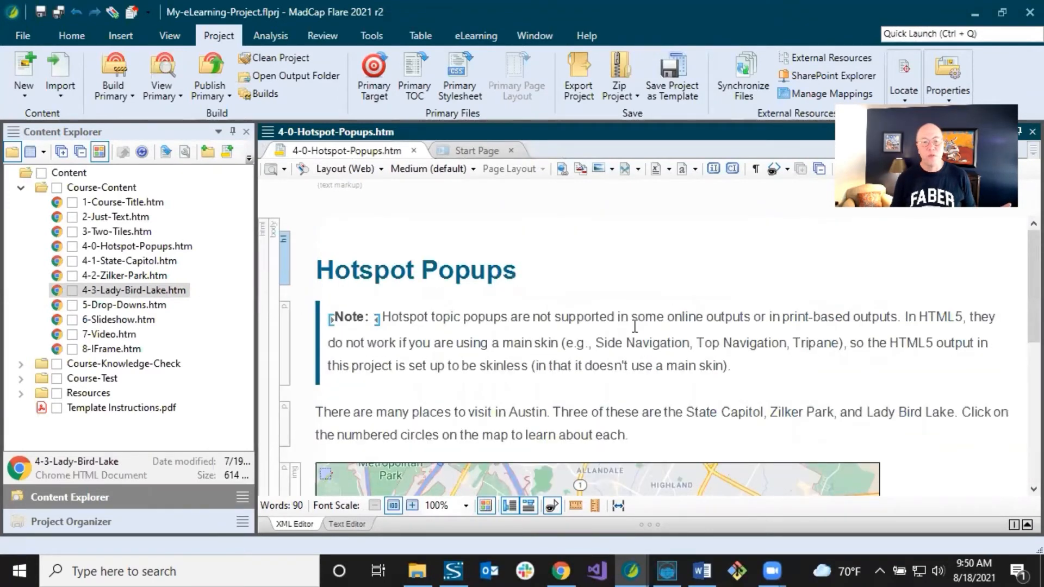
Step: Examine the factory templates under Online and Online & Print for a new project, and close the wizard without creating one
left_click(22, 36)
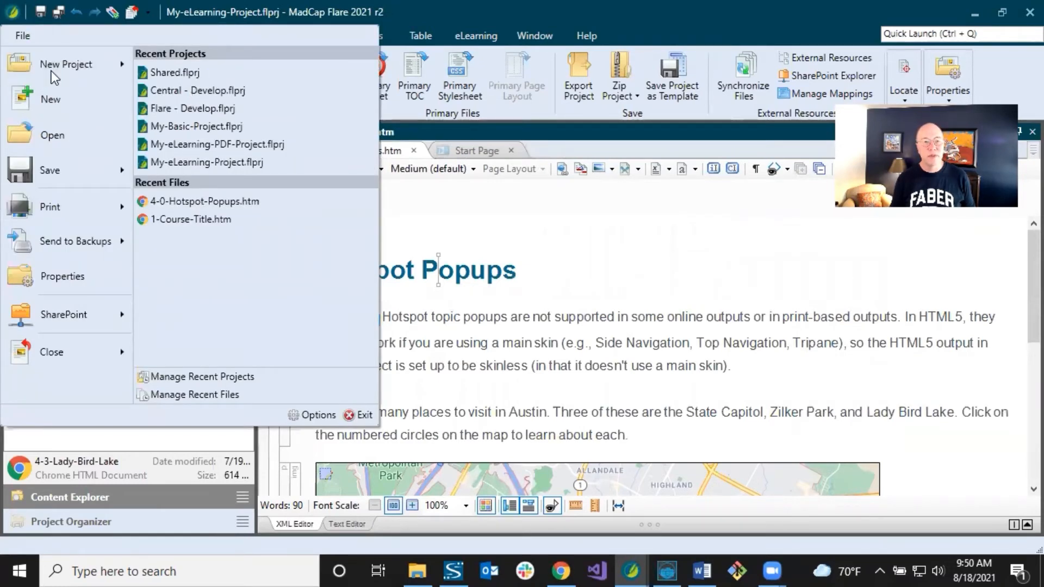
key("Escape")
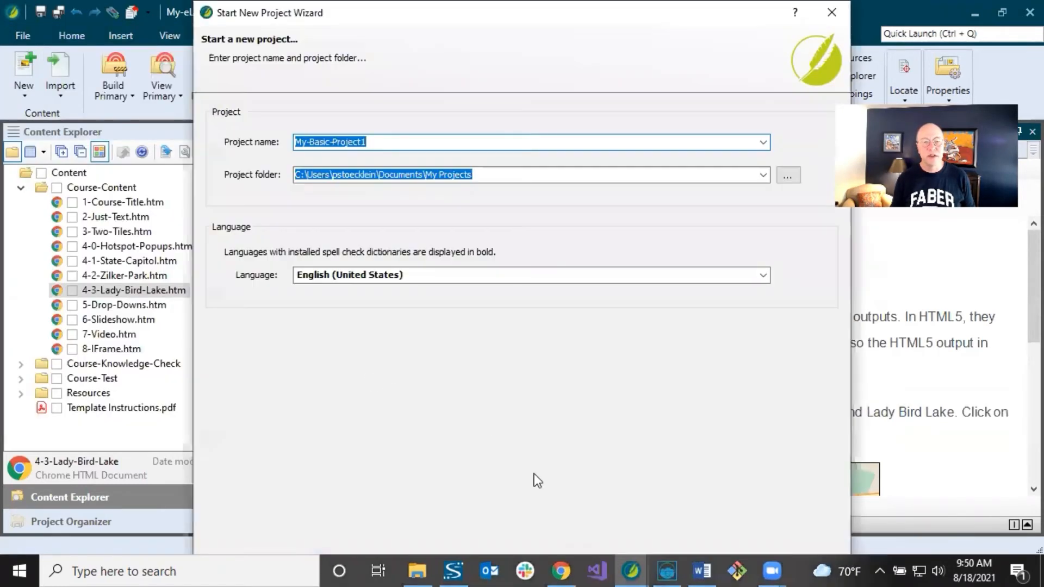
key("Escape")
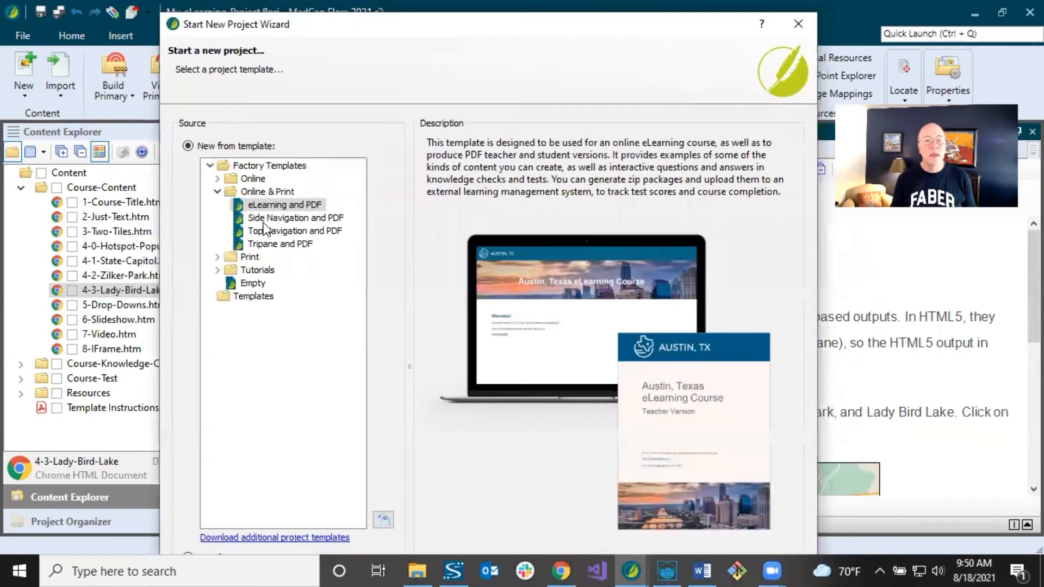
left_click(217, 178)
left_click(269, 190)
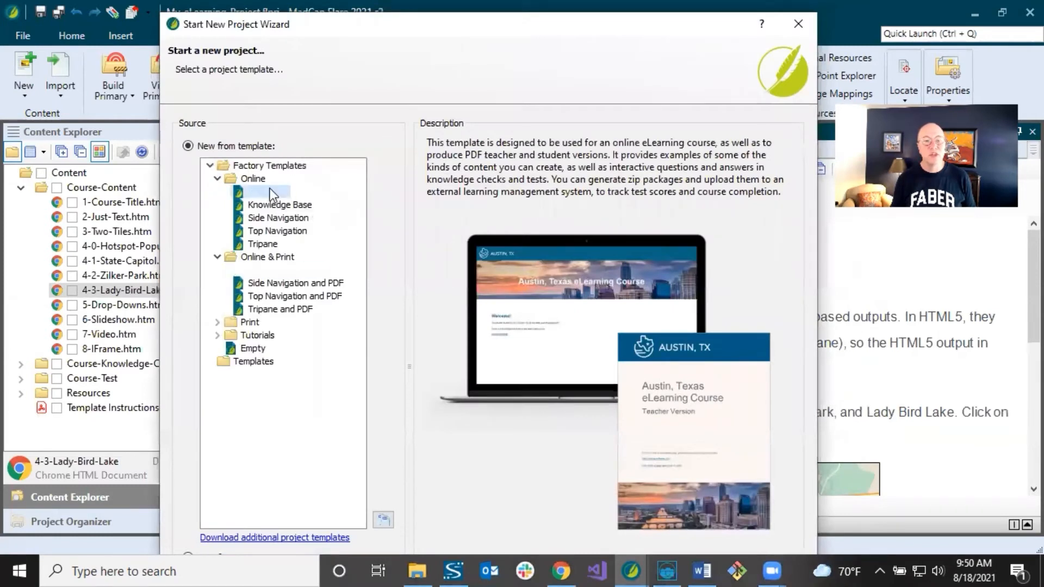
left_click(290, 271)
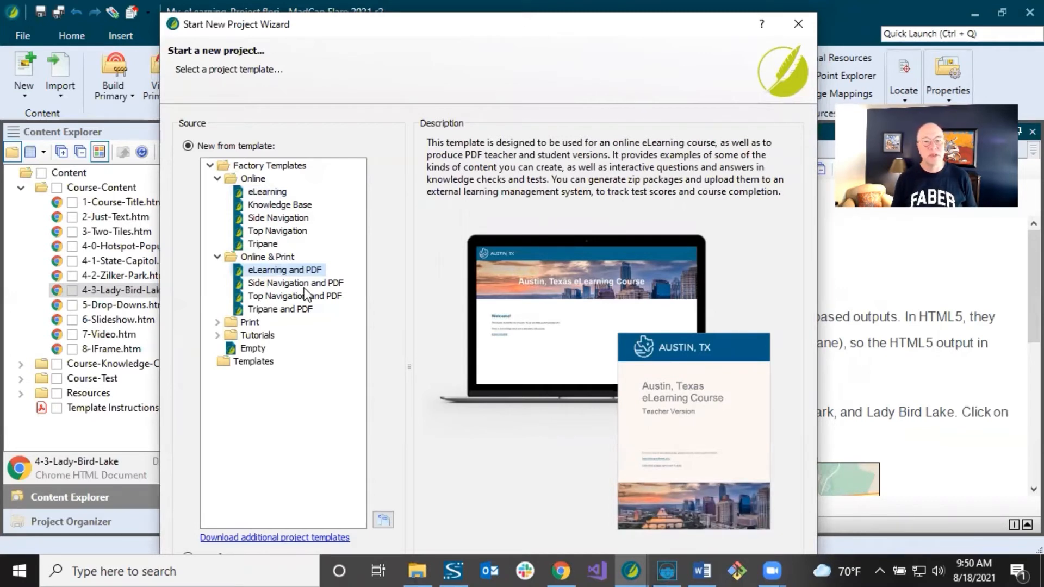
left_click(798, 23)
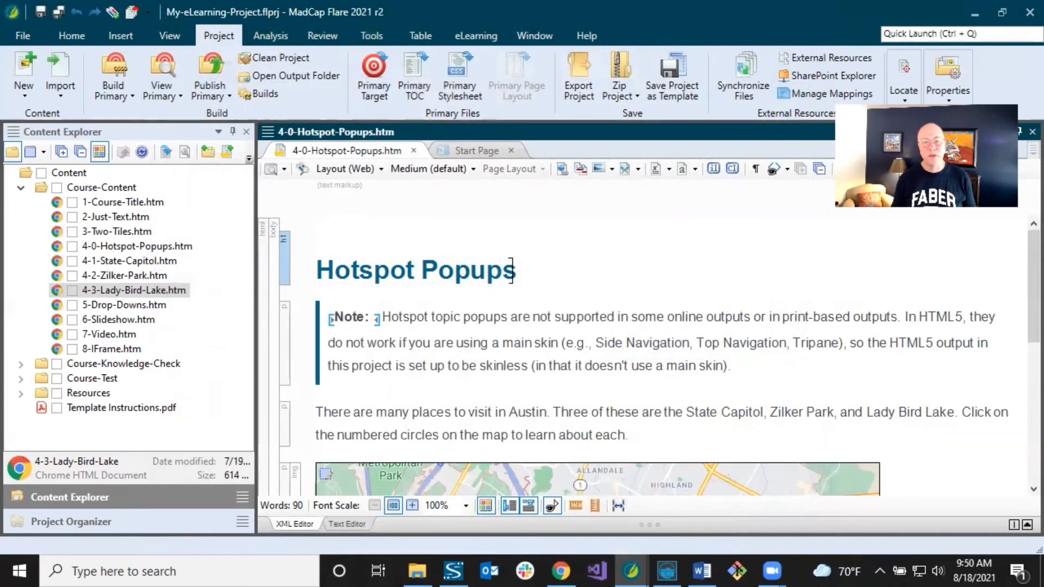
scroll(513, 270, "down", 3)
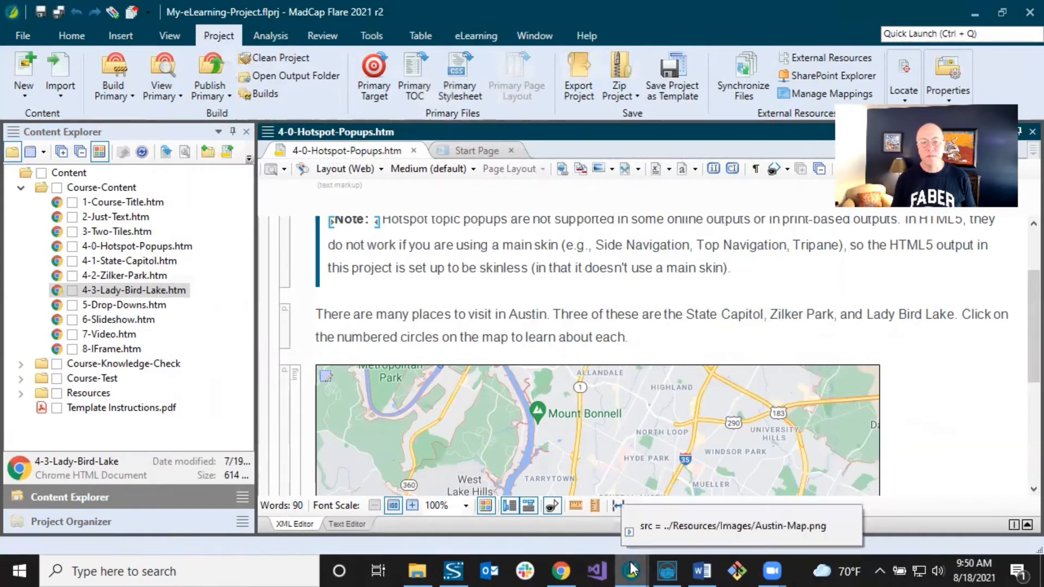
Step: Switch to the My-eLearning-PDF-Project window and open the 4-0-Hotspot-Popups.htm topic from the Course-Content folder
mouse_move(630, 570)
left_click(625, 511)
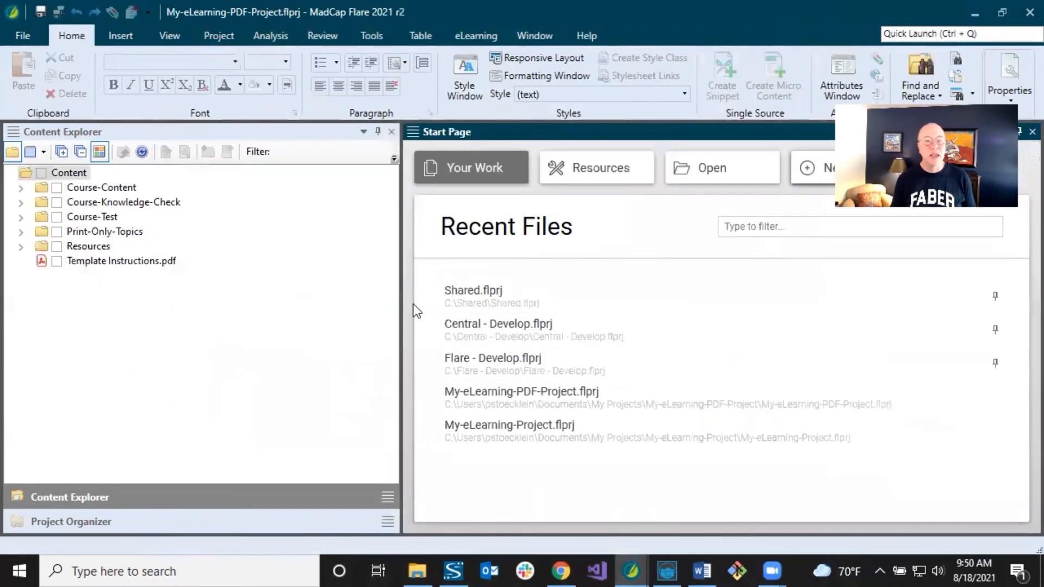
left_click_drag(402, 301, 274, 300)
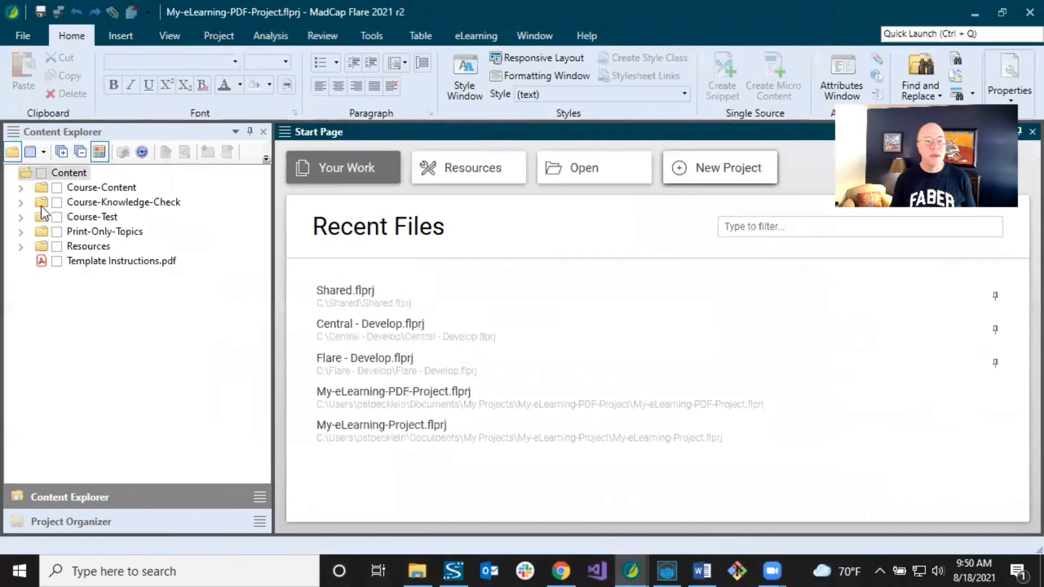
left_click(21, 187)
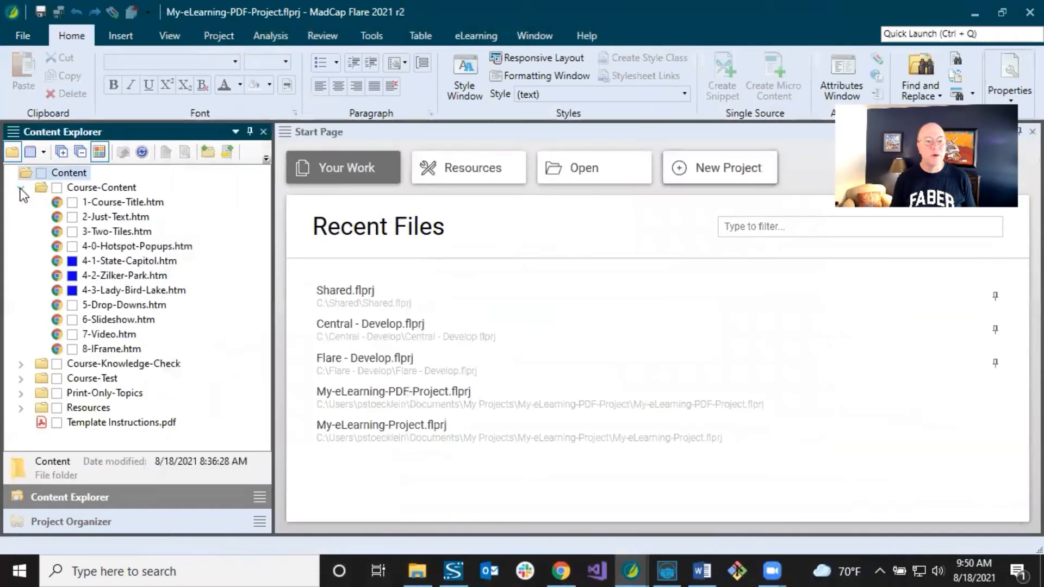
left_click(114, 247)
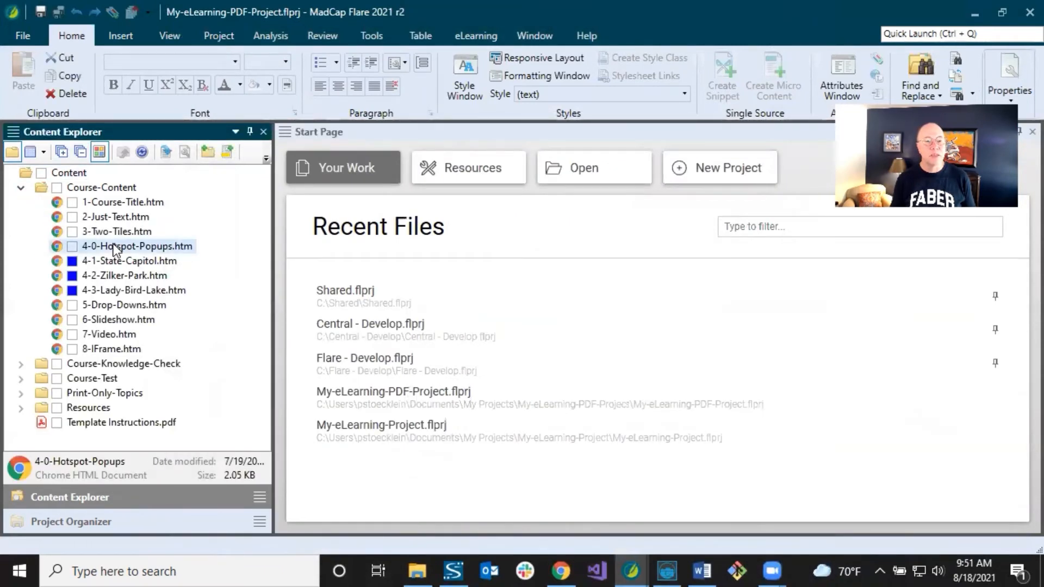
double_click(116, 247)
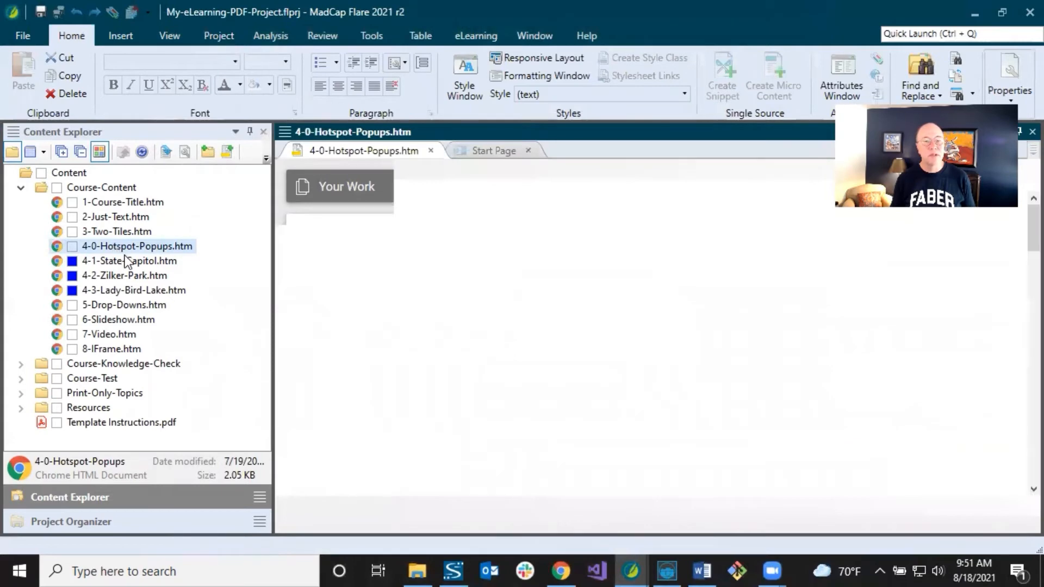
left_click(431, 275)
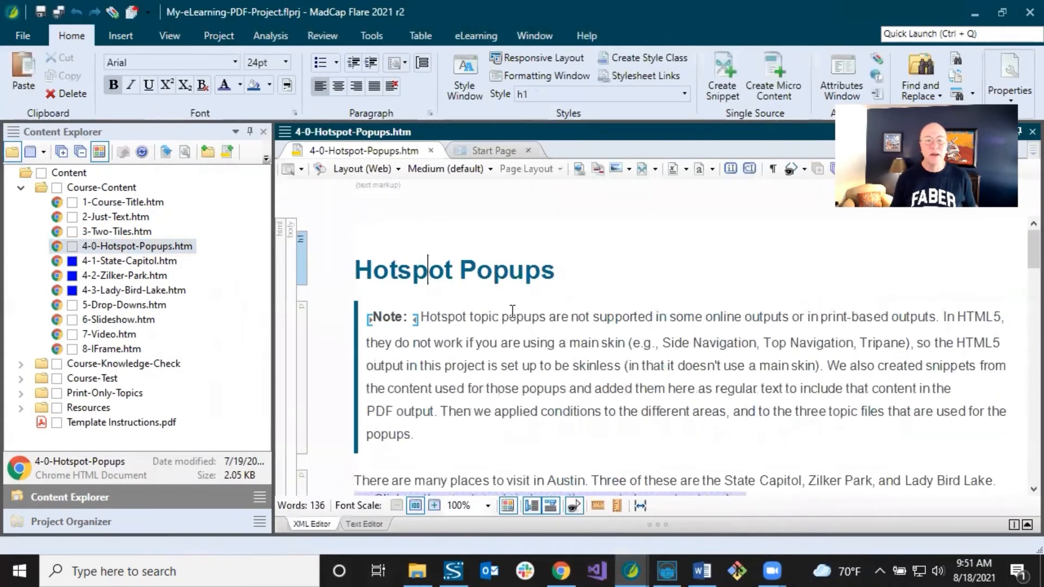
Step: Examine the condition markers on the topic's text and files, and review the OnlineOnly and PrintOnly tags in the Default condition tag set
scroll(512, 313, "down", 2)
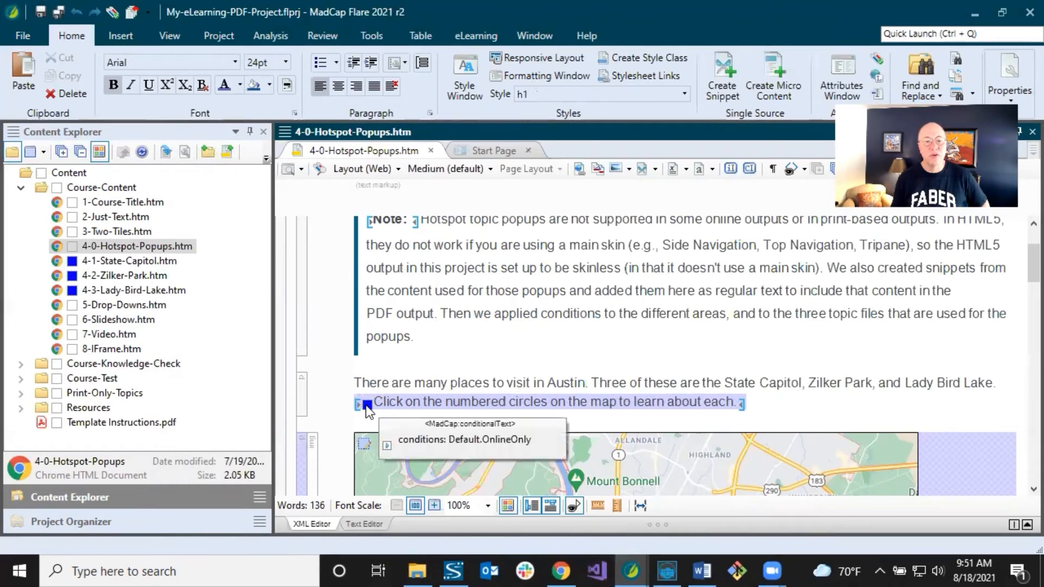
left_click(78, 264)
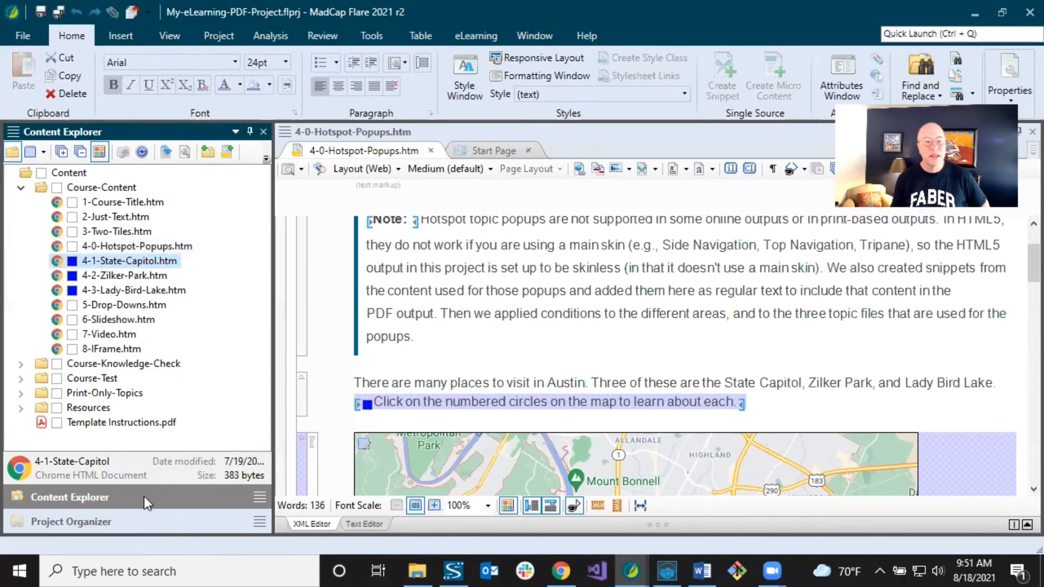
left_click(100, 521)
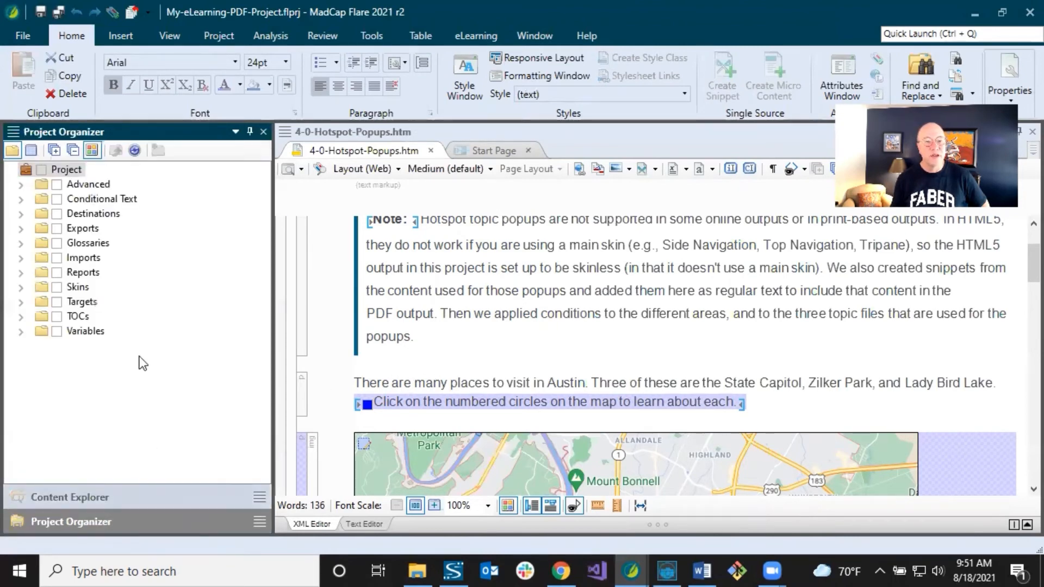
left_click(21, 199)
double_click(99, 214)
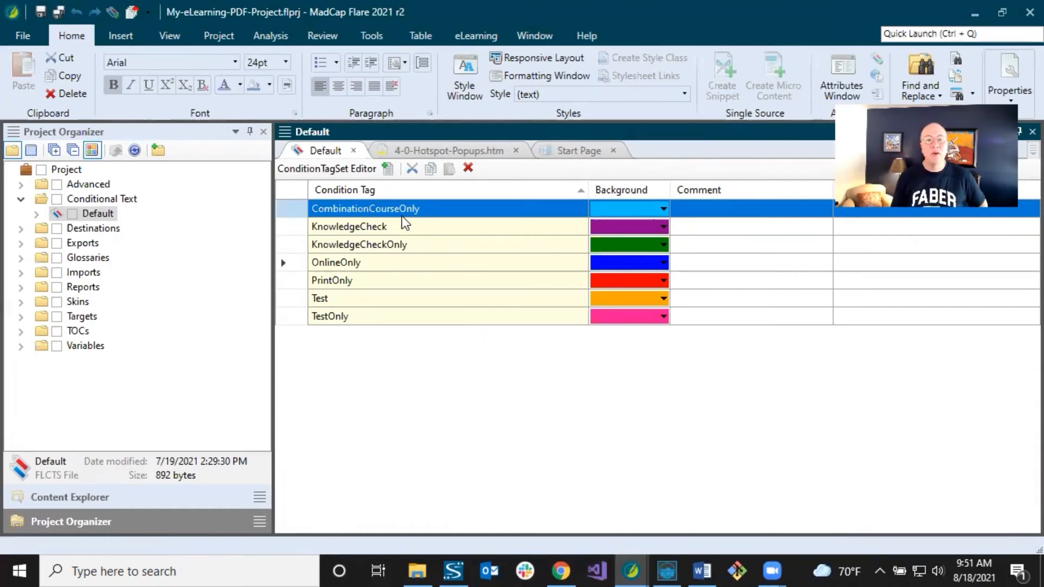
double_click(358, 263)
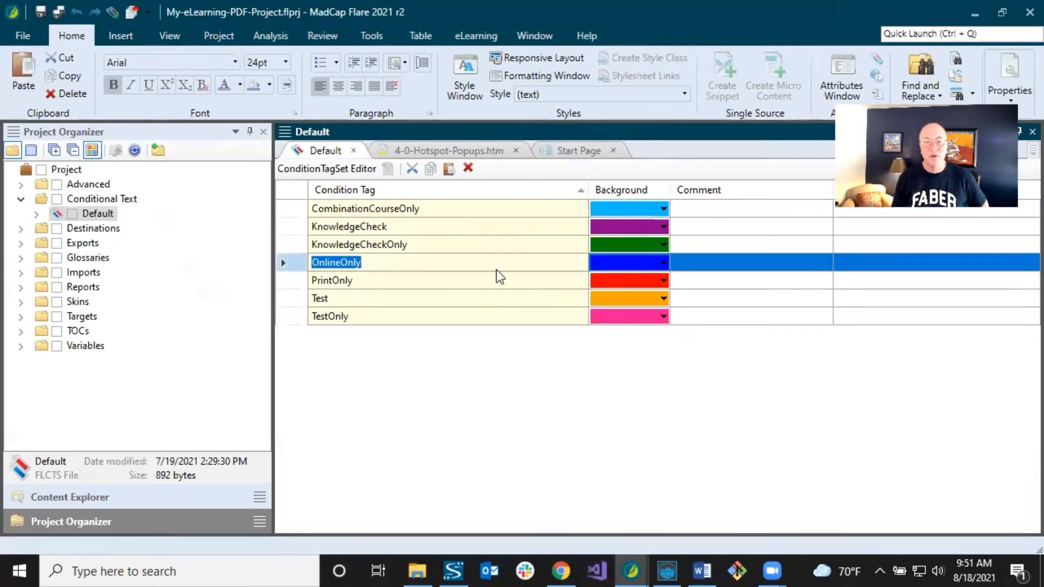
left_click(393, 279)
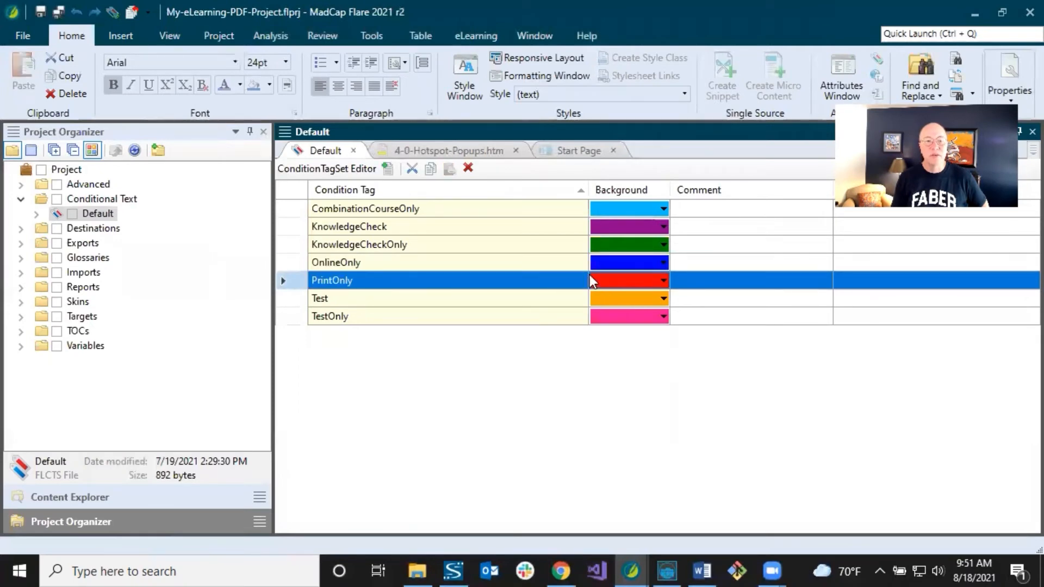
Step: Return to 4-0-Hotspot-Popups.htm and examine the conditions on the numbered-circles sentence and the Austin map paragraph
left_click(451, 152)
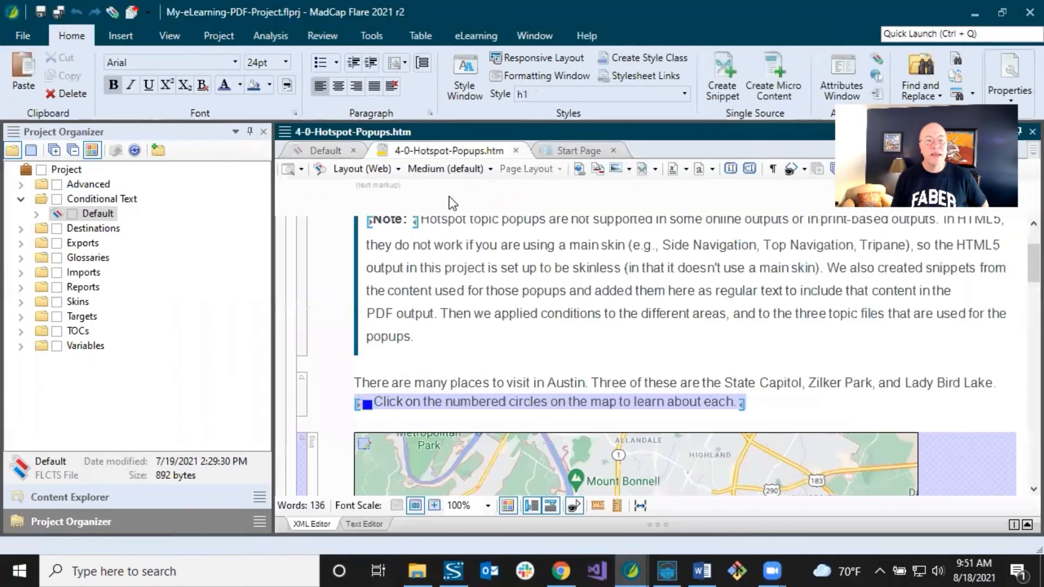
left_click(95, 497)
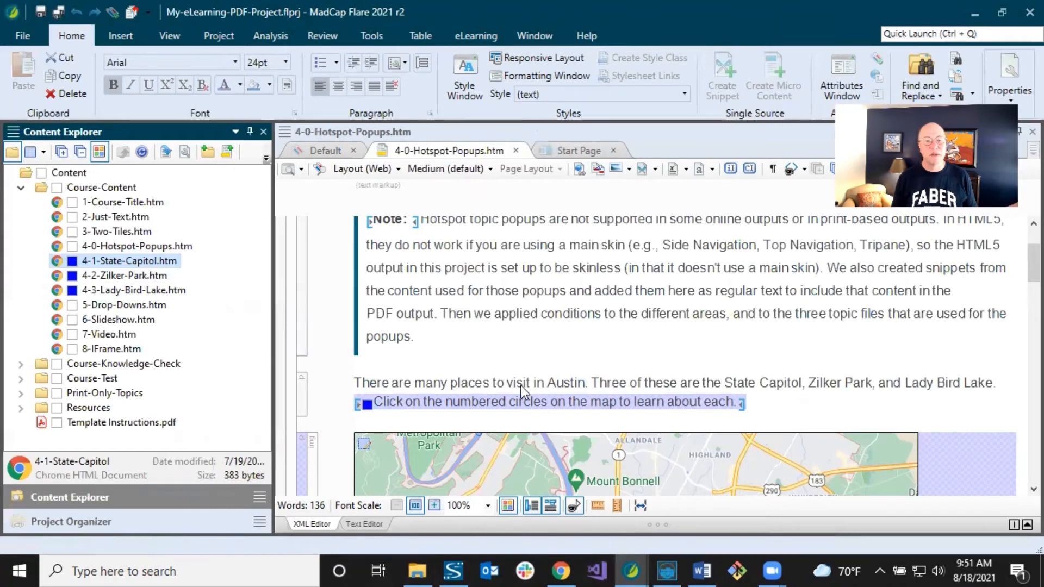
scroll(536, 387, "down", 3)
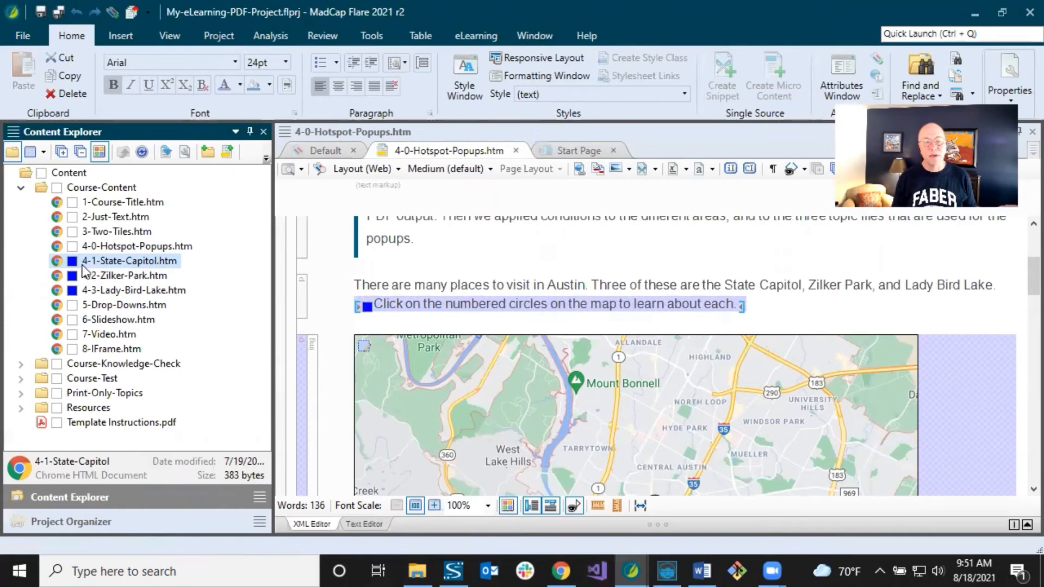
left_click(518, 286)
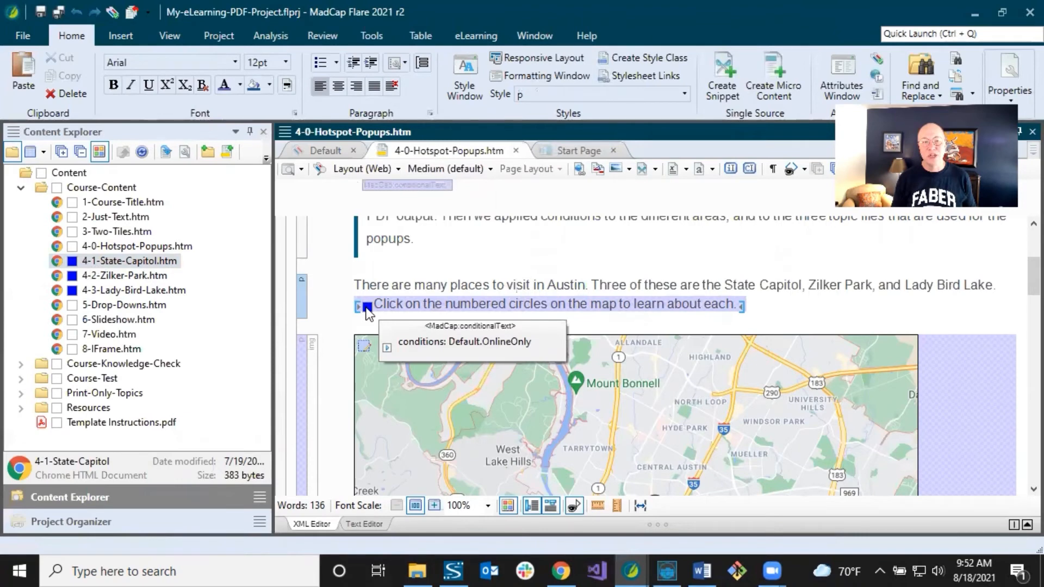
left_click(408, 310)
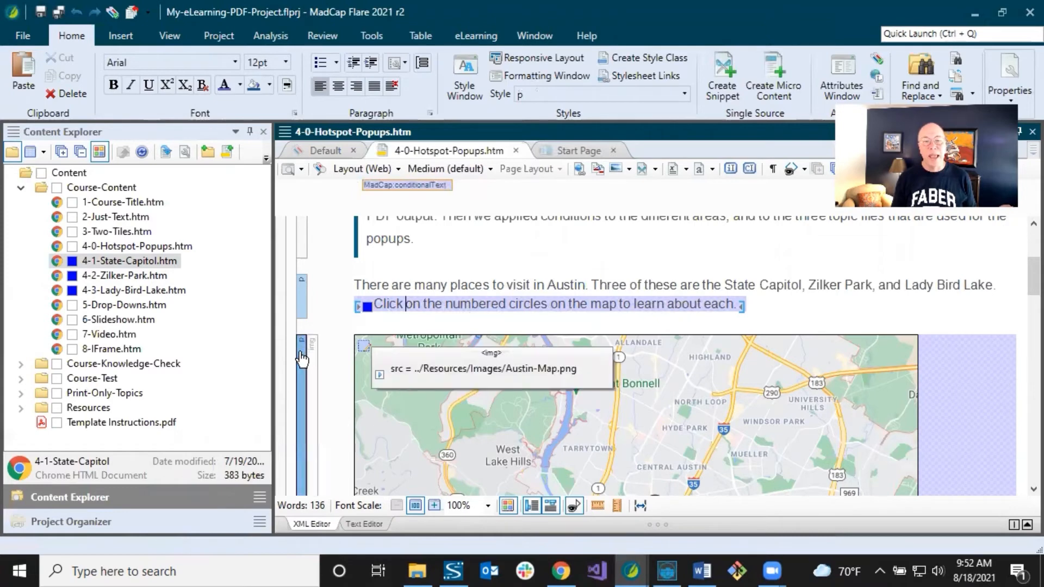
scroll(310, 354, "down", 3)
mouse_move(303, 267)
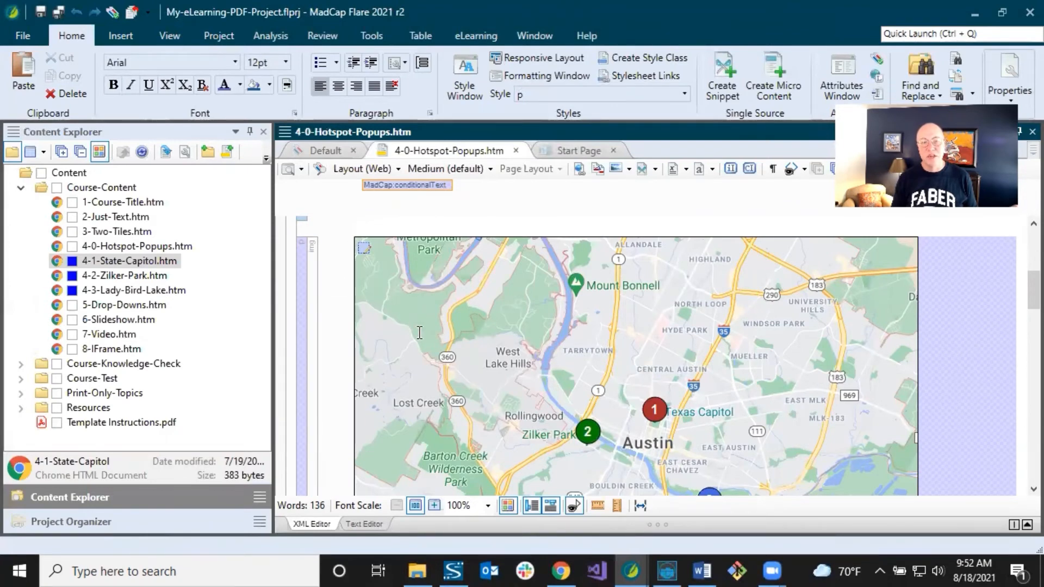
Step: Examine the conditioned State Capitol snippet block below the map and compare it with the map's numbered circles
scroll(419, 333, "down", 10)
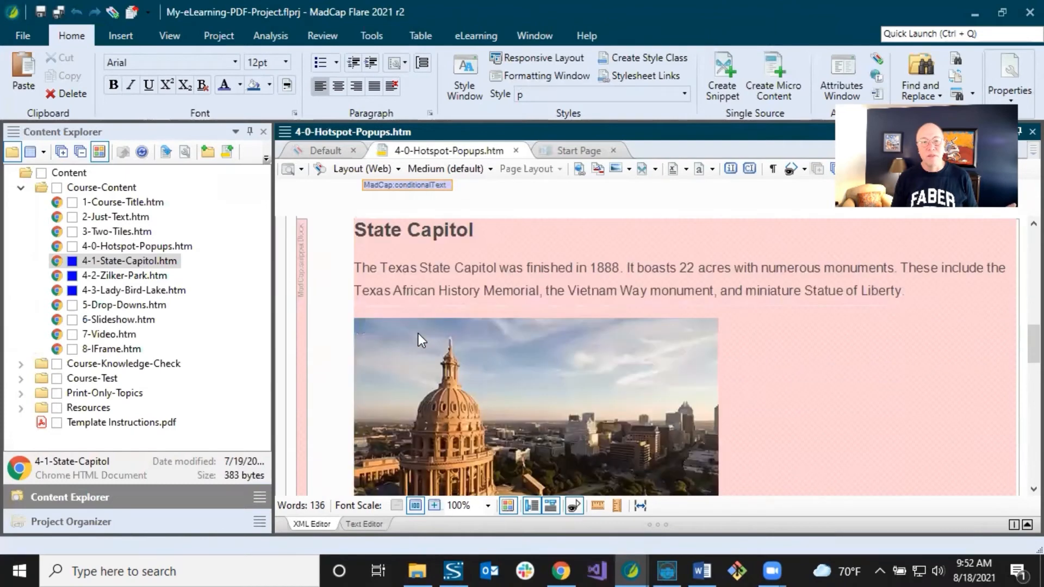
scroll(417, 333, "up", 2)
mouse_move(301, 348)
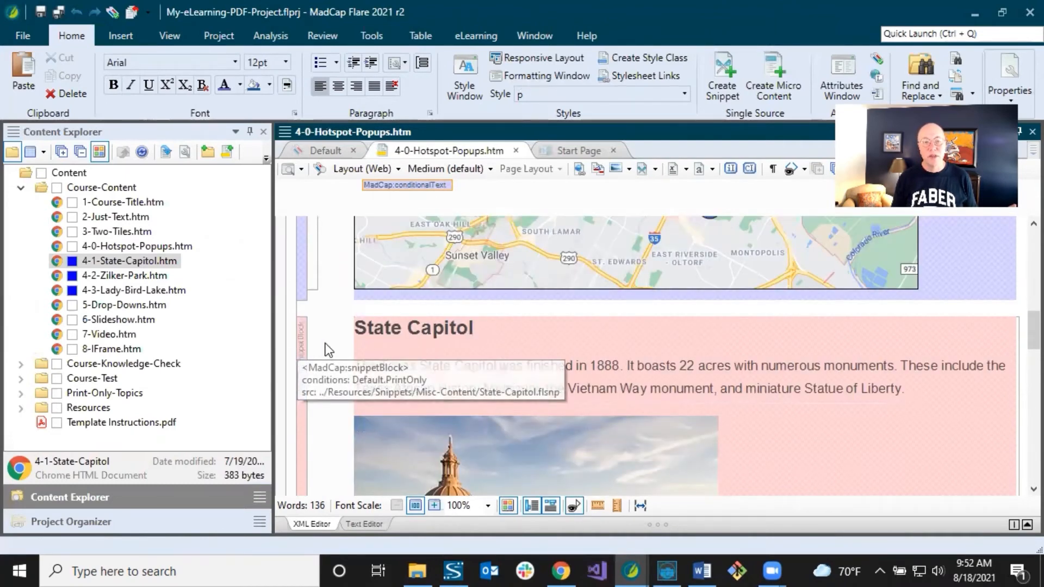
left_click(397, 331)
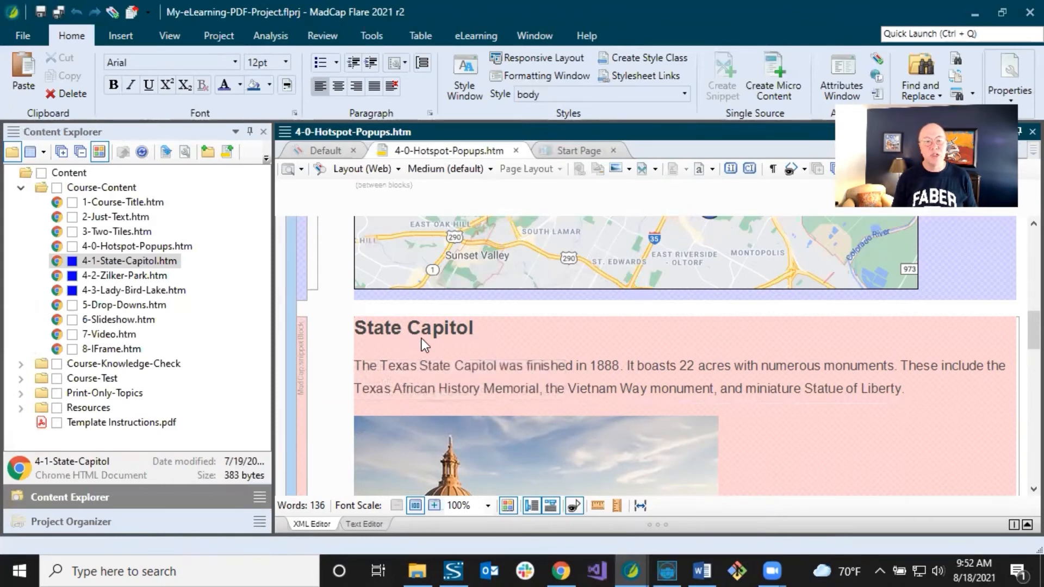
scroll(422, 339, "up", 4)
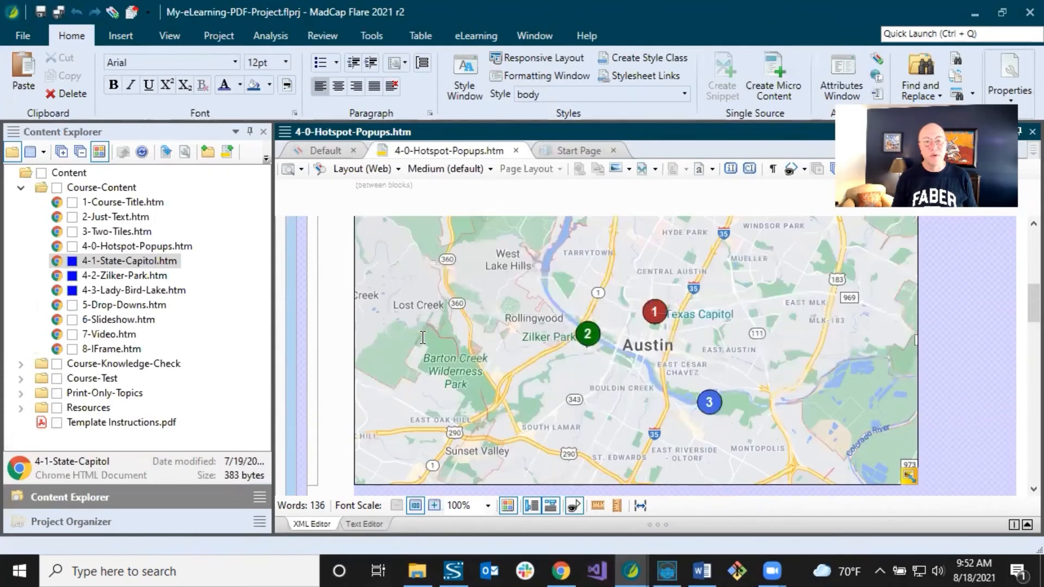
scroll(548, 361, "down", 4)
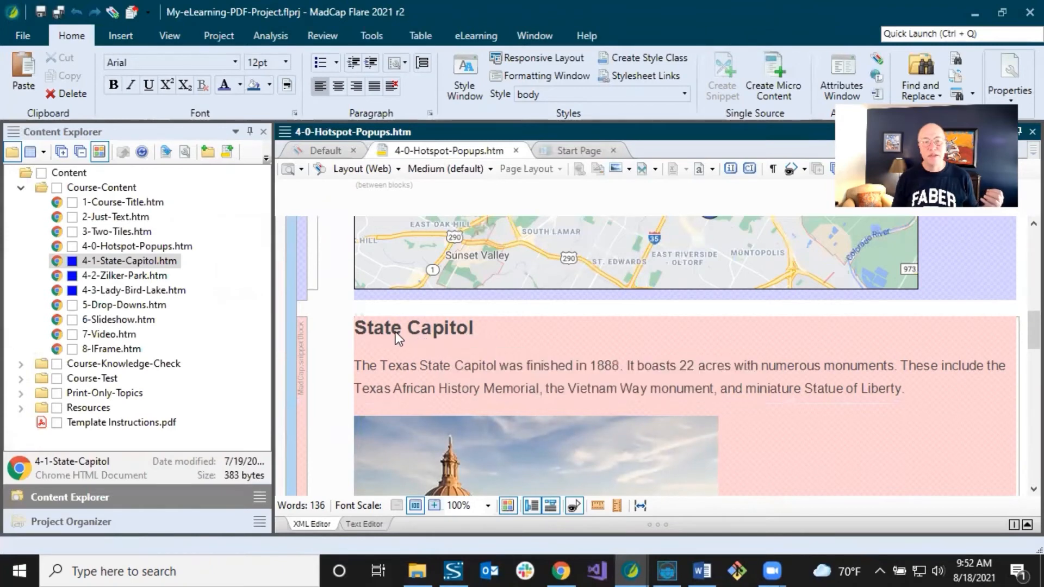
scroll(442, 390, "down", 6)
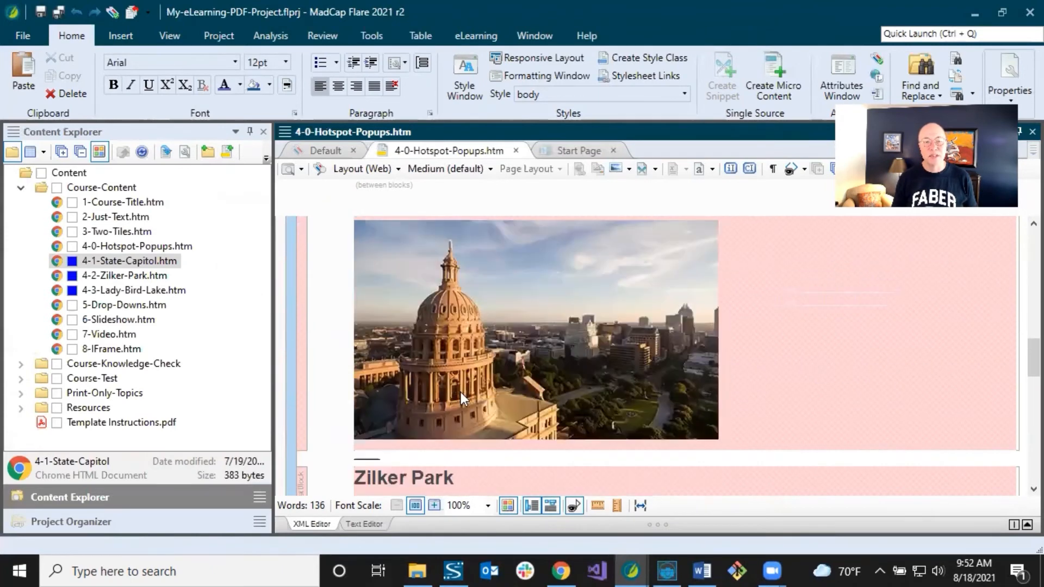
scroll(462, 393, "up", 5)
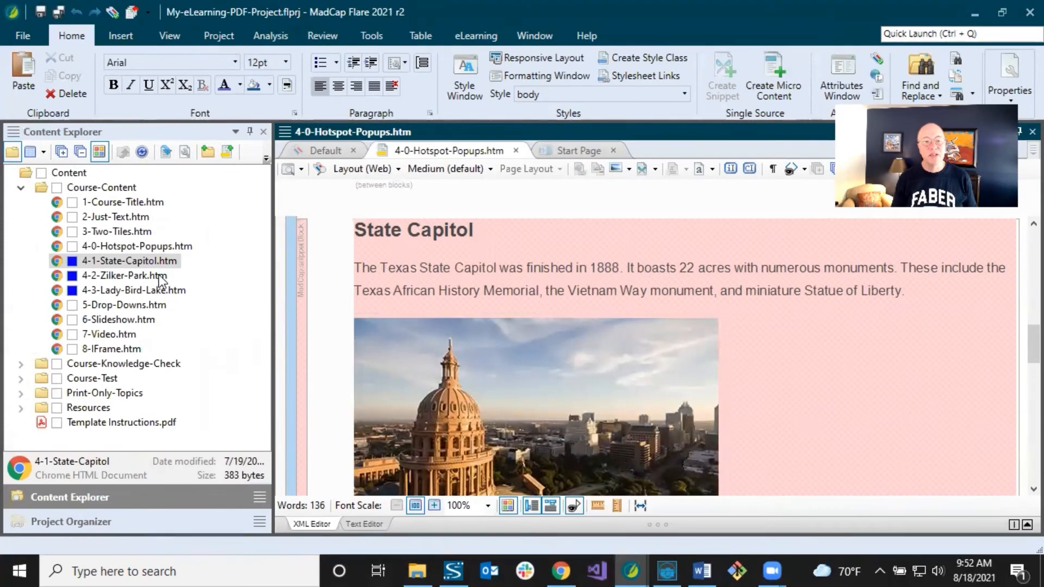
Step: Open the 4-1-State-Capitol.htm topic and open the snippet file it uses for its content
left_click(121, 263)
double_click(122, 262)
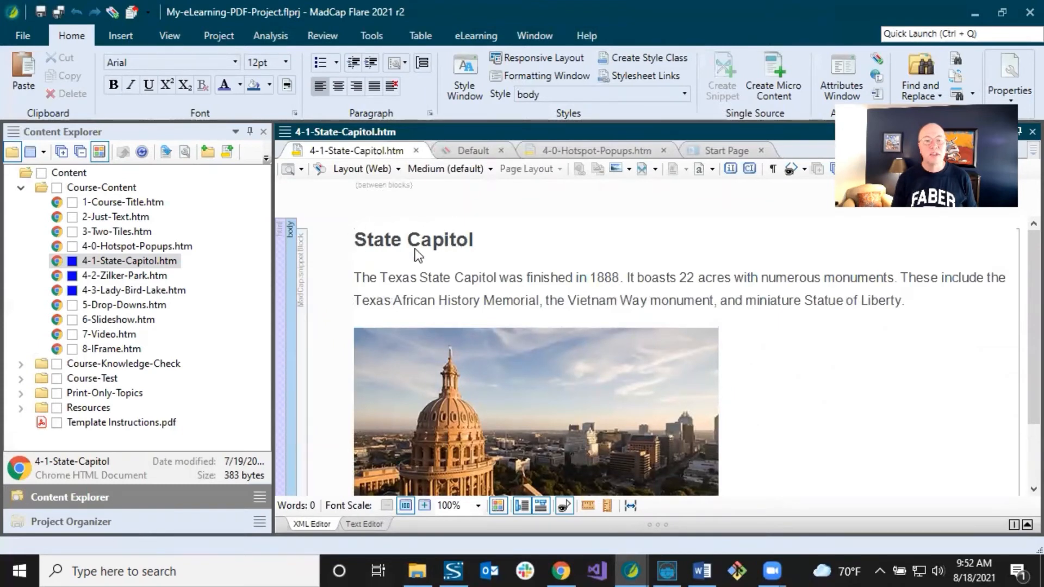
mouse_move(417, 255)
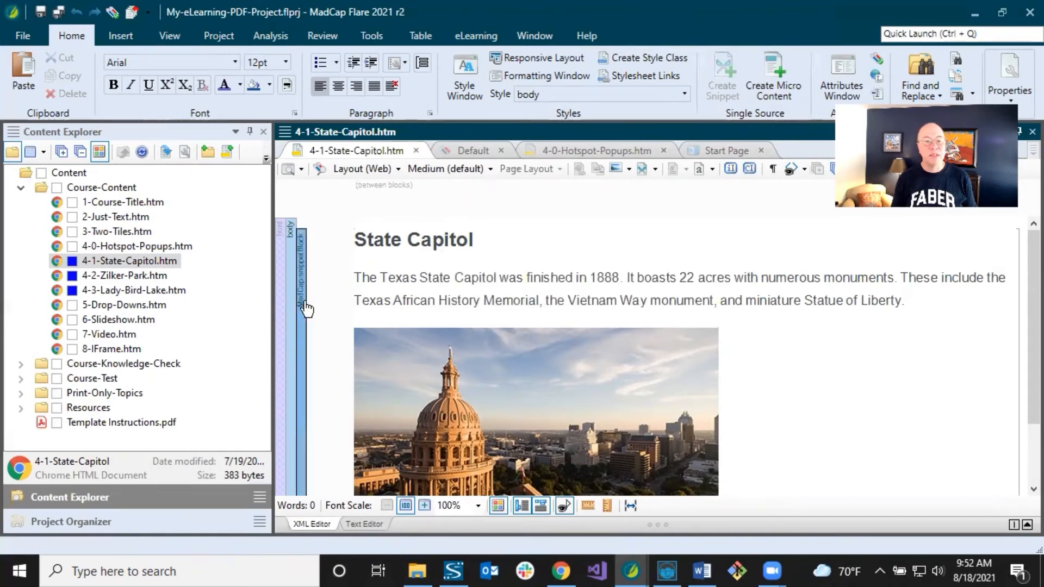
right_click(426, 262)
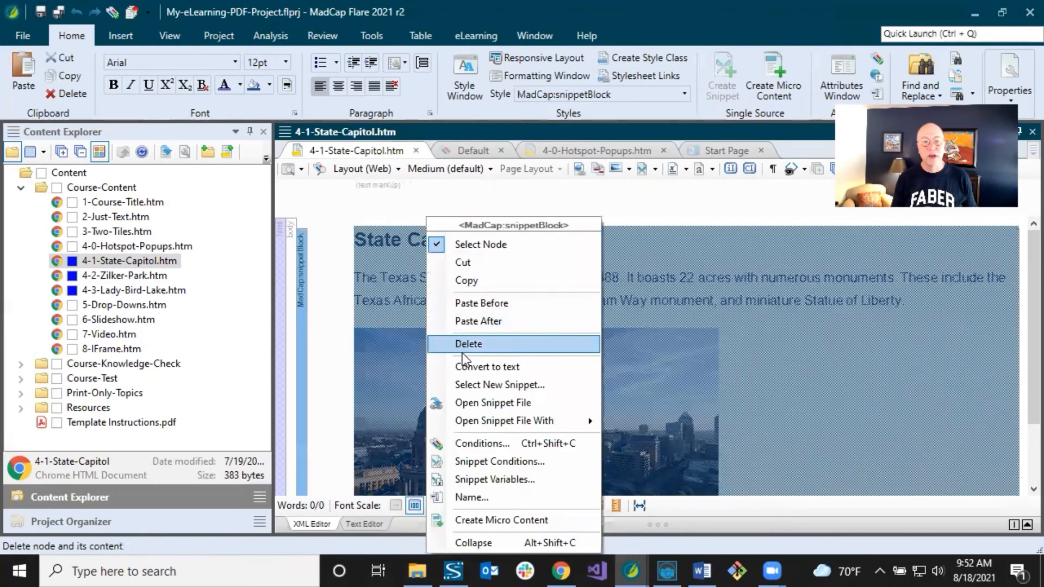
left_click(472, 398)
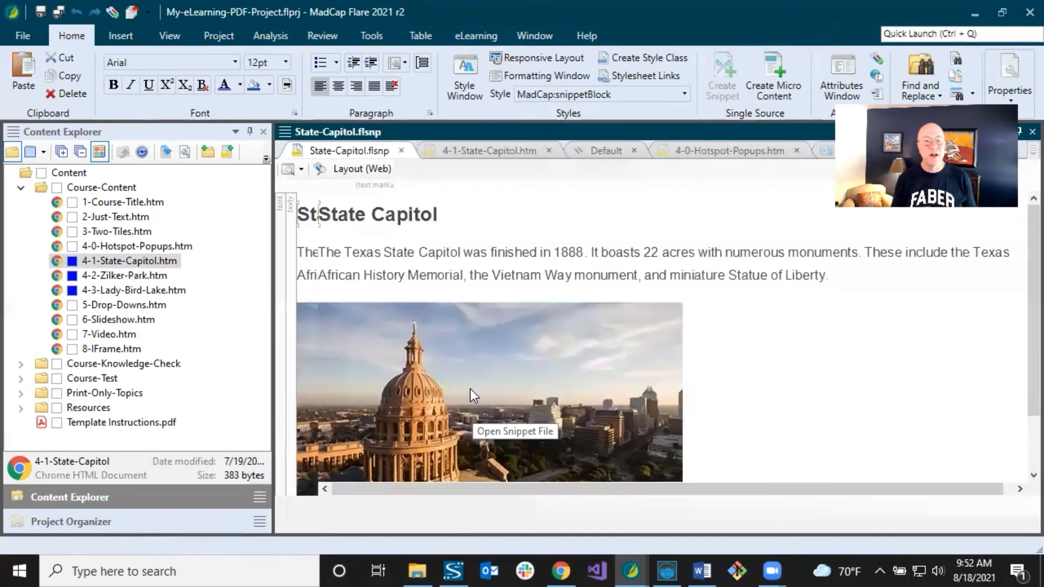
Step: Locate the State-Capitol.flsnp snippet in the project's content files, look at its sibling snippets, and return to 4-1-State-Capitol.htm
left_click(394, 265)
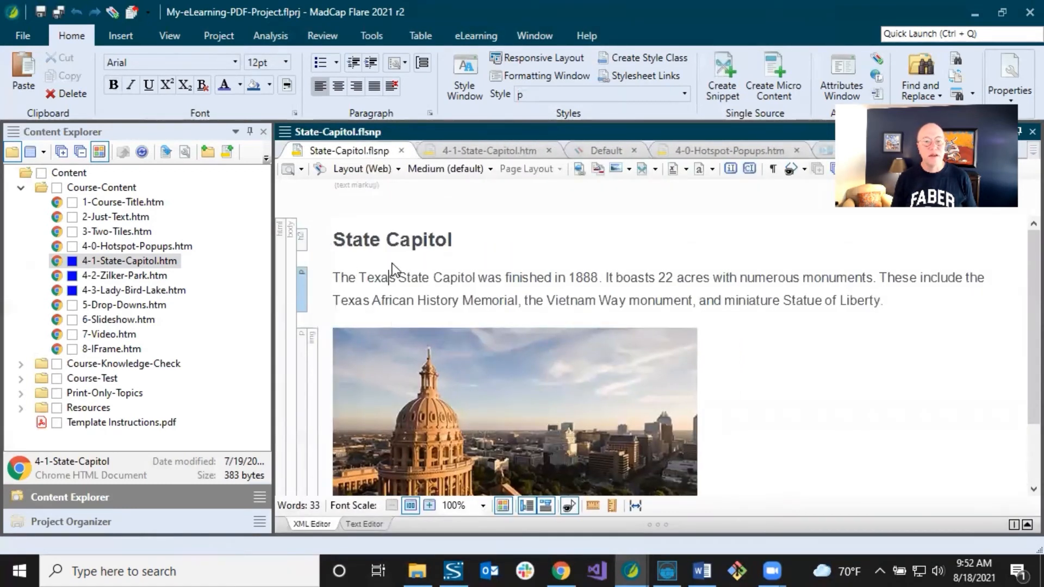
right_click(393, 264)
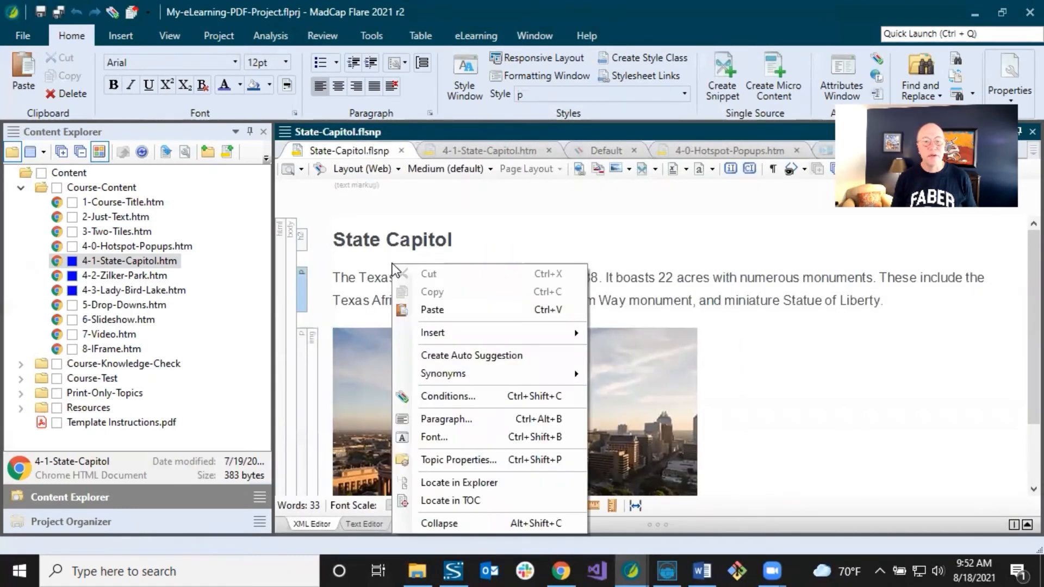
left_click(451, 483)
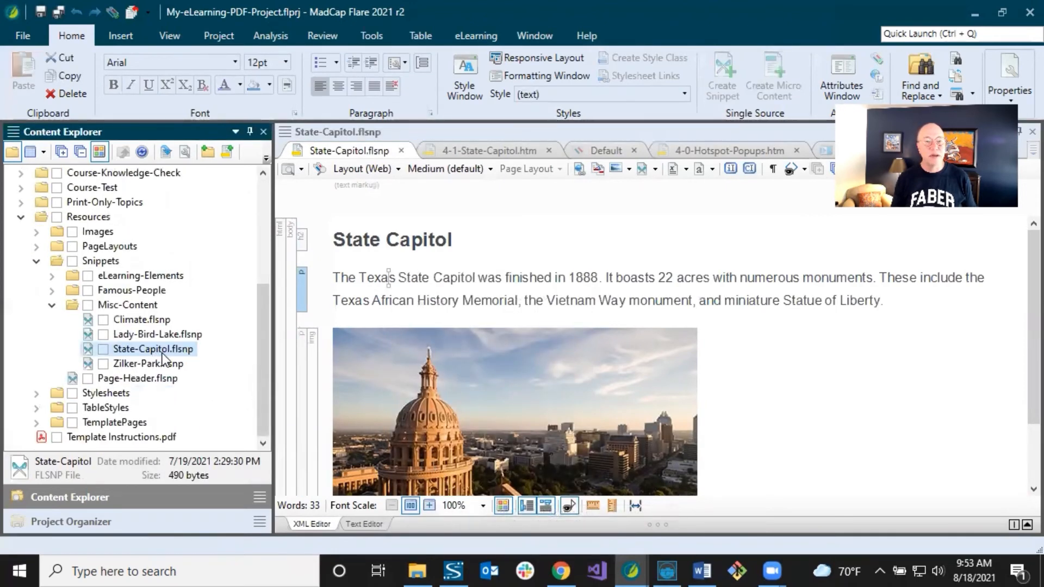
left_click(159, 336)
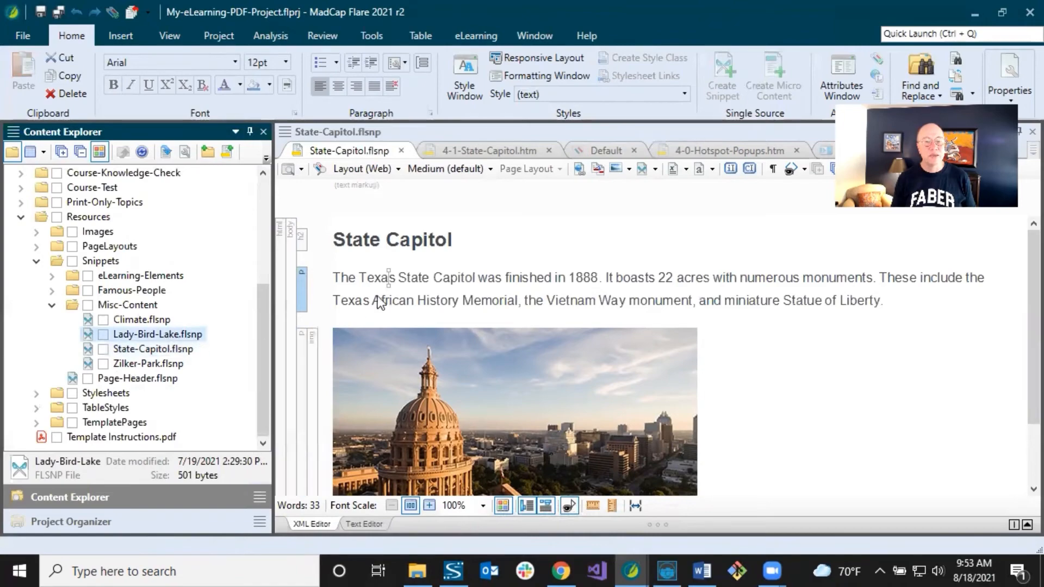
left_click(393, 284)
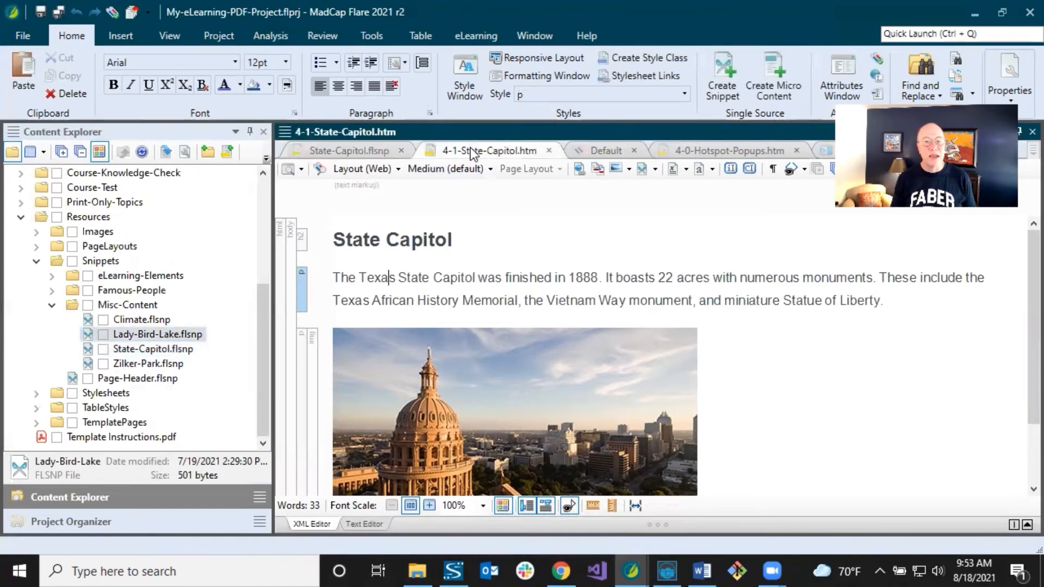
left_click(471, 149)
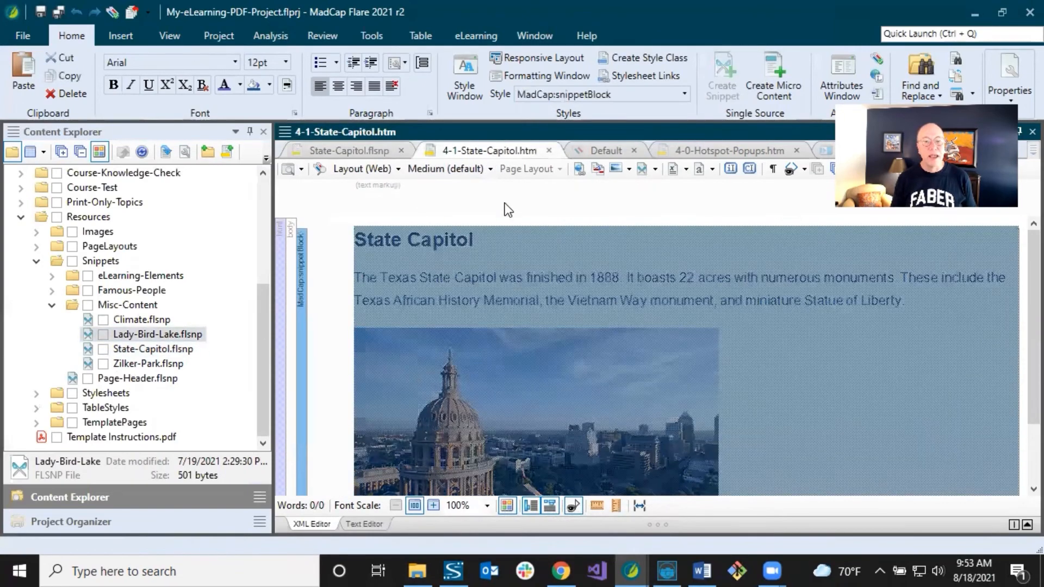
Step: Look over the snippet text and image in the 4-1-State-Capitol.htm topic
left_click(542, 293)
scroll(449, 259, "down", 2)
scroll(449, 259, "up", 2)
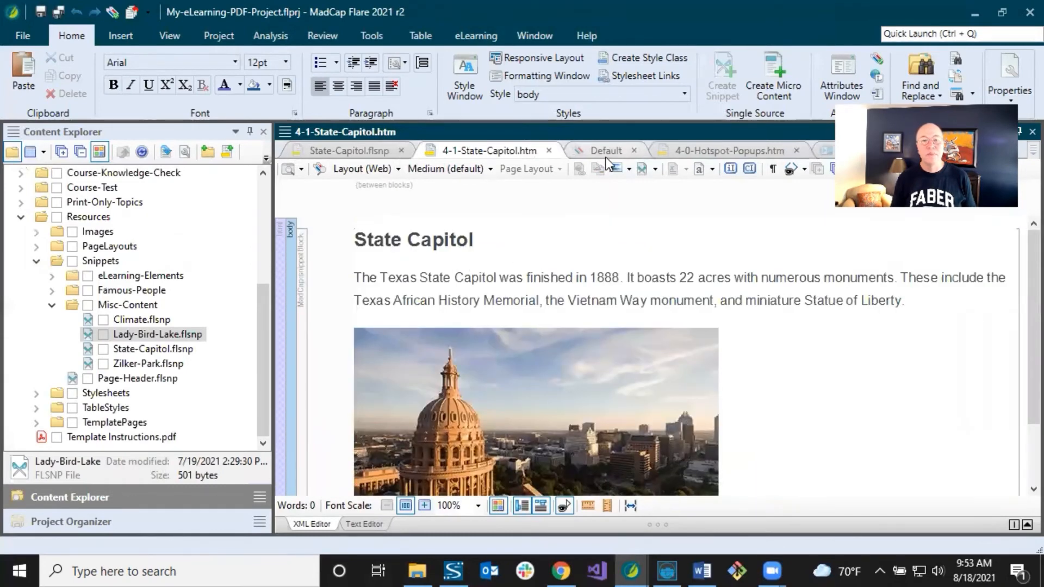
Step: Return to 4-0-Hotspot-Popups.htm and examine the conditions on the map paragraph and on the State Capitol and Zilker Park snippet blocks
left_click(712, 153)
scroll(499, 277, "up", 2)
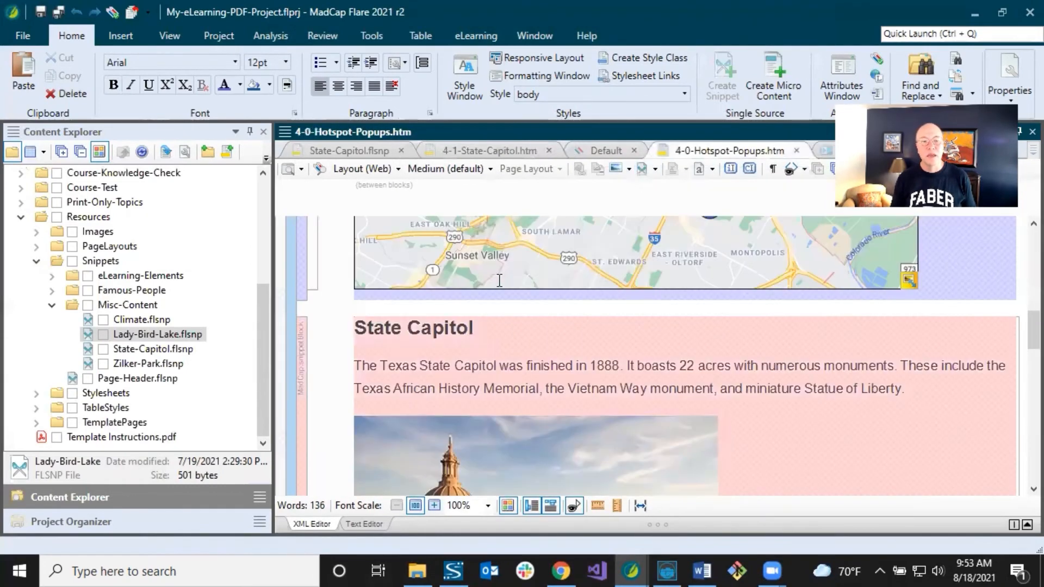
scroll(499, 280, "up", 4)
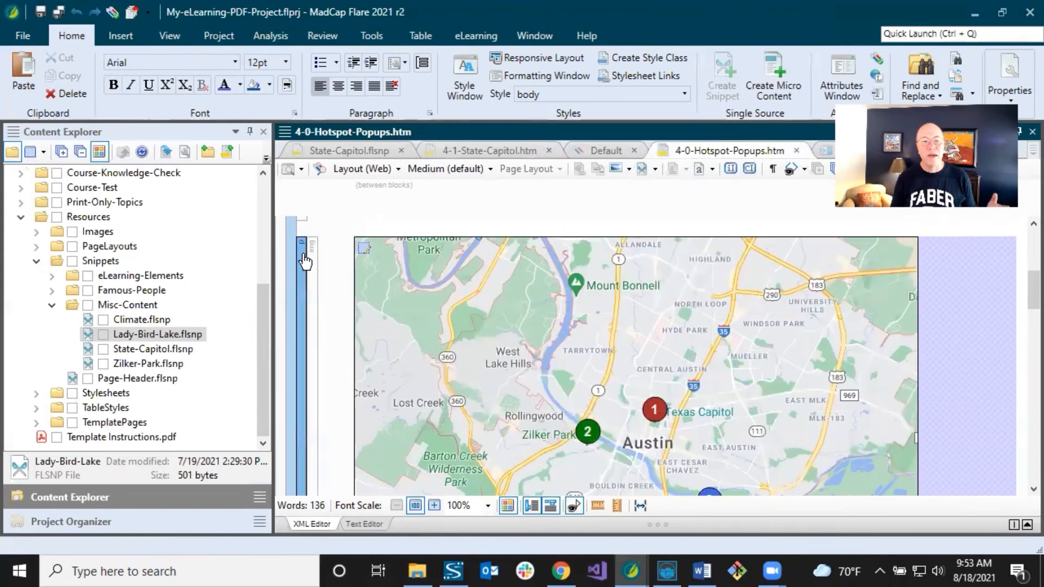
scroll(444, 356, "down", 4)
scroll(444, 356, "up", 2)
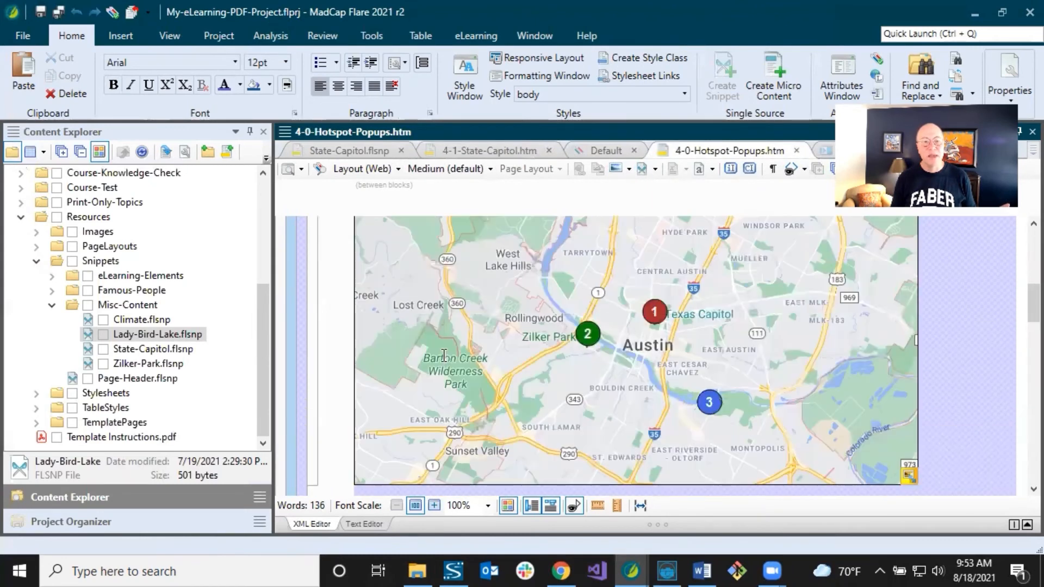
scroll(415, 358, "down", 4)
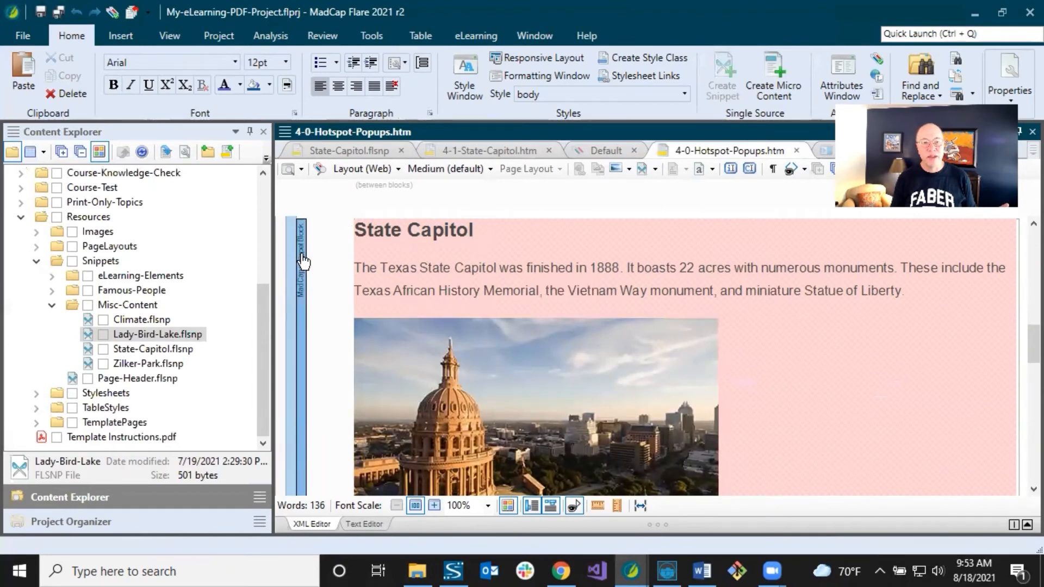
scroll(383, 301, "down", 5)
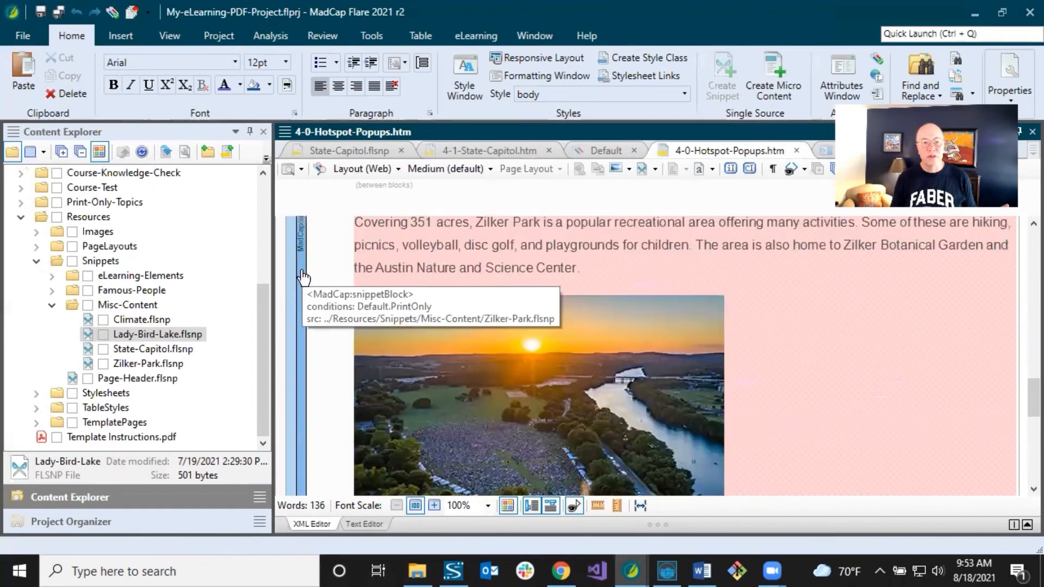
scroll(136, 335, "up", 2)
scroll(159, 305, "up", 3)
Step: Bring up 4-1-State-Capitol.htm from the Course-Content files and review the whole popup topic
double_click(137, 262)
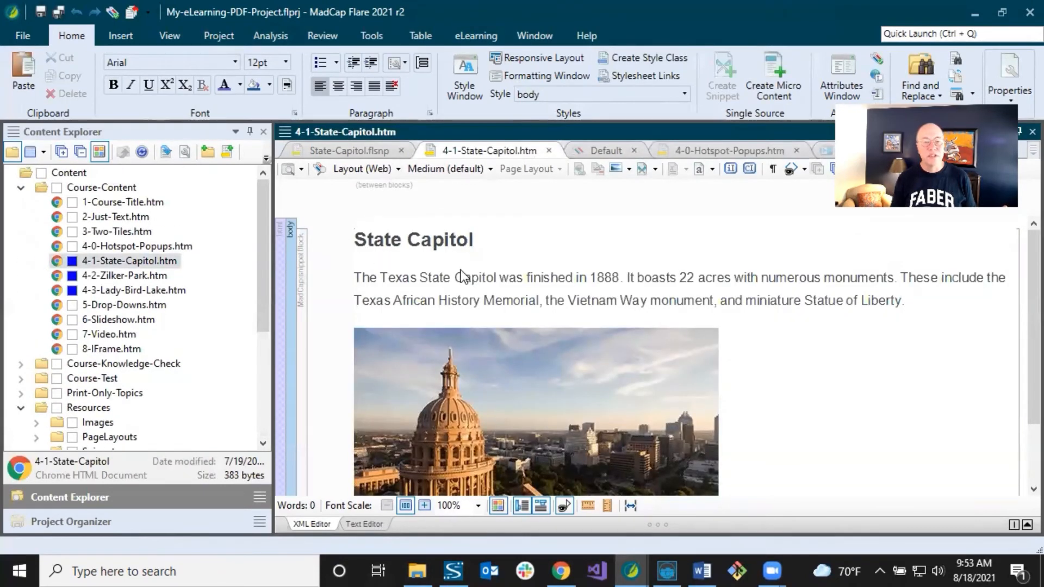
scroll(552, 418, "down", 2)
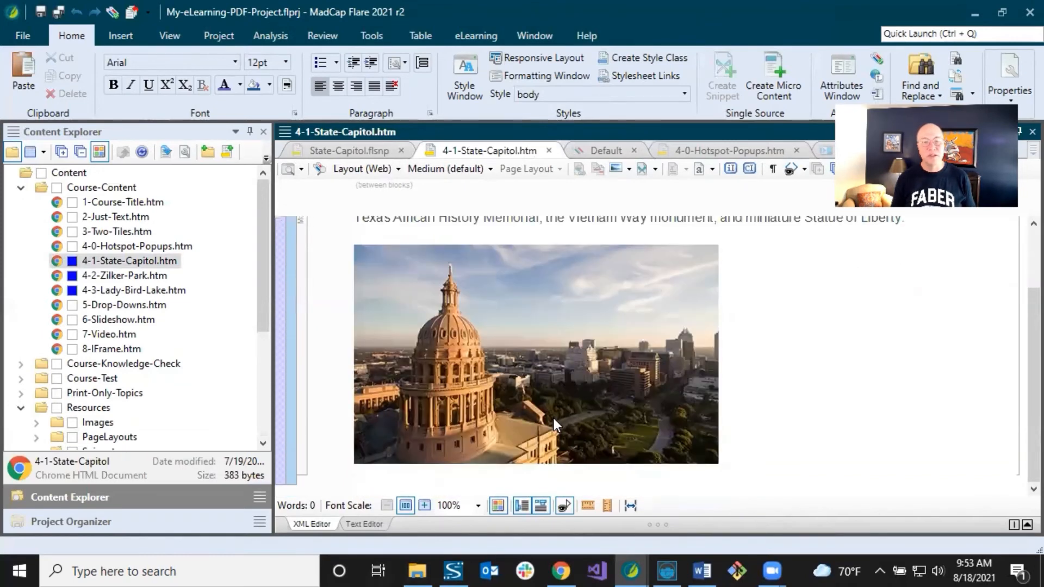
scroll(532, 360, "up", 2)
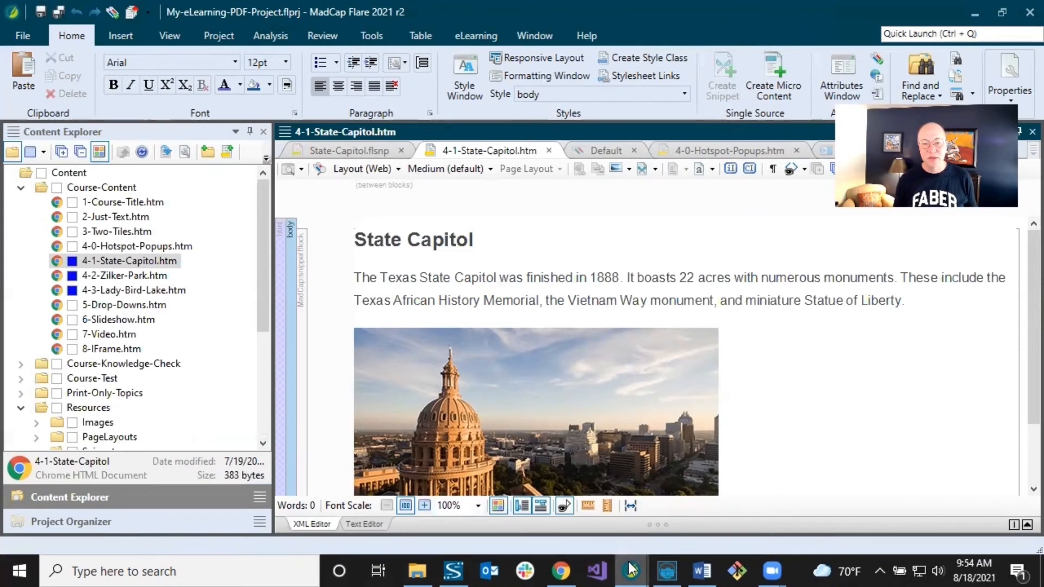
Step: Switch to the My-Basic-Project window and review the Austin map in Topic1.htm
mouse_move(635, 562)
left_click(794, 505)
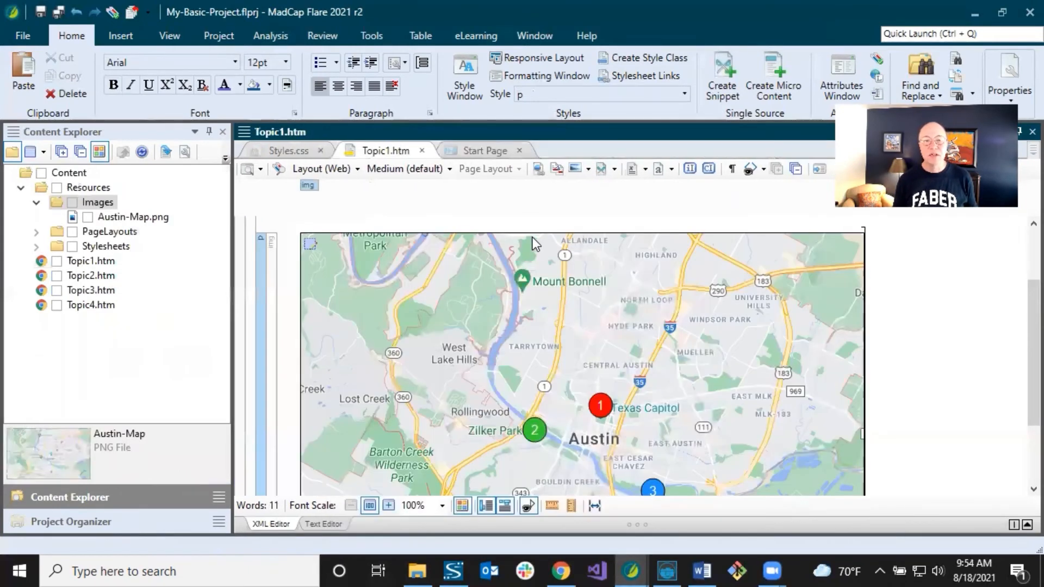
scroll(576, 299, "down", 3)
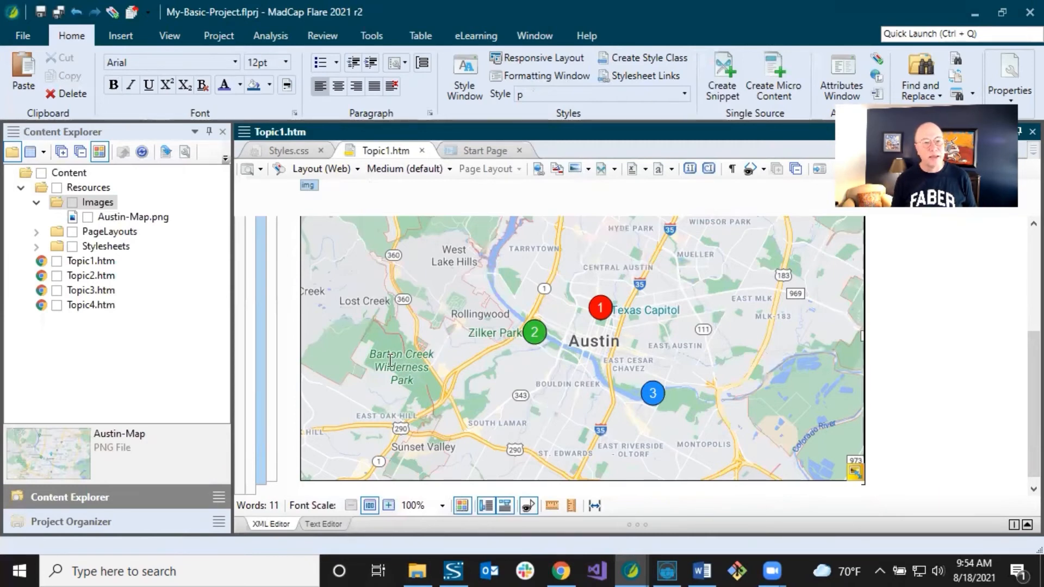
Step: Look through the basic project's targets and skins, including HTML5 - Side Navigation and the primary HTML5 target
left_click(124, 521)
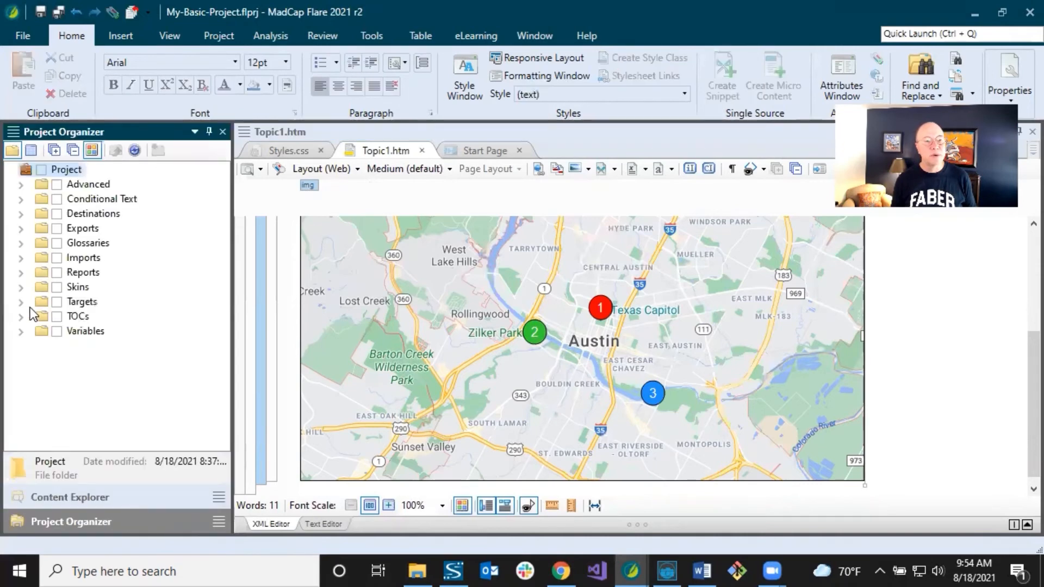
left_click(21, 301)
left_click(87, 318)
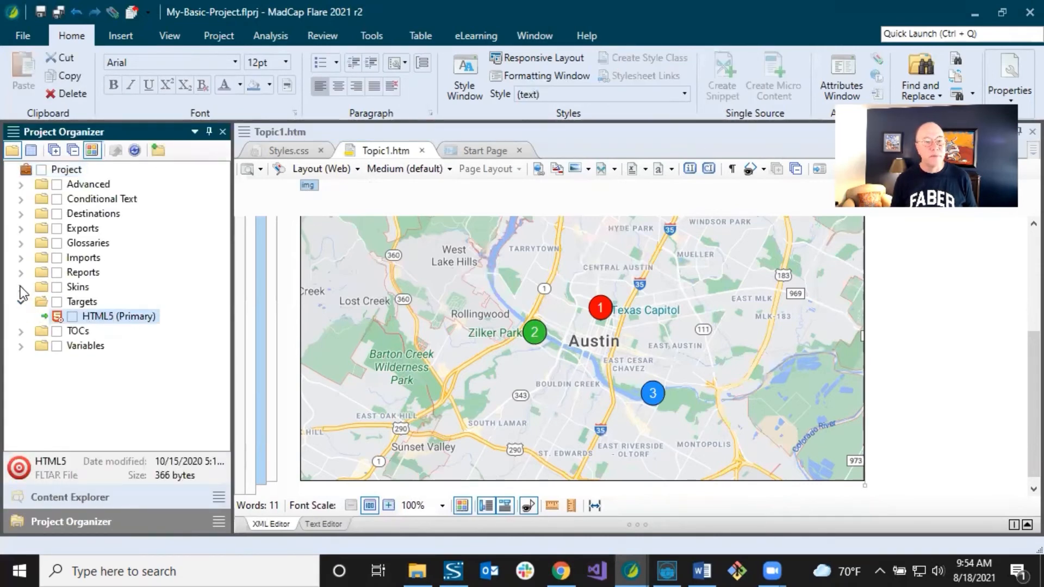
left_click(21, 287)
left_click(112, 320)
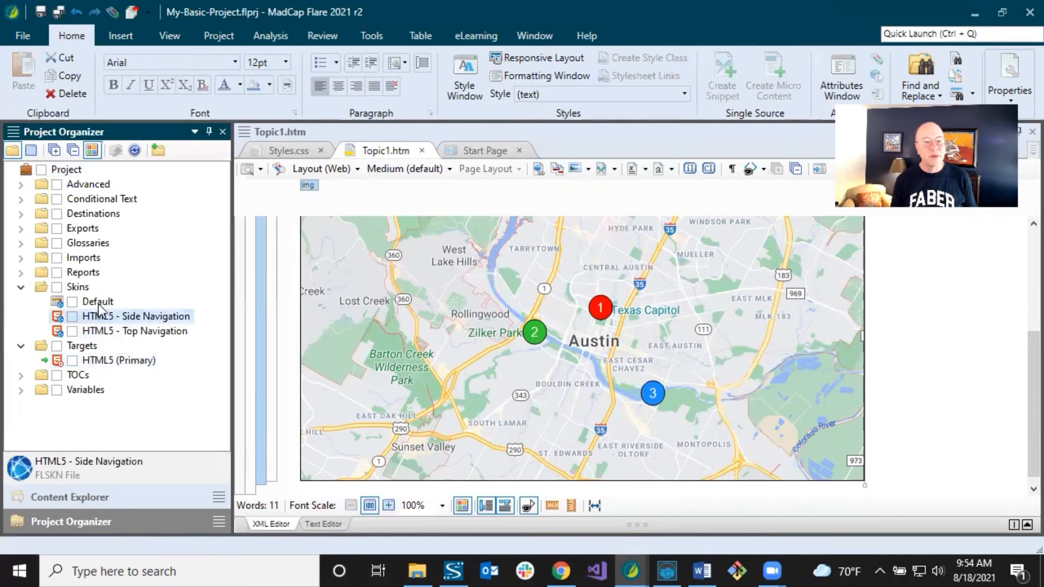
left_click(113, 361)
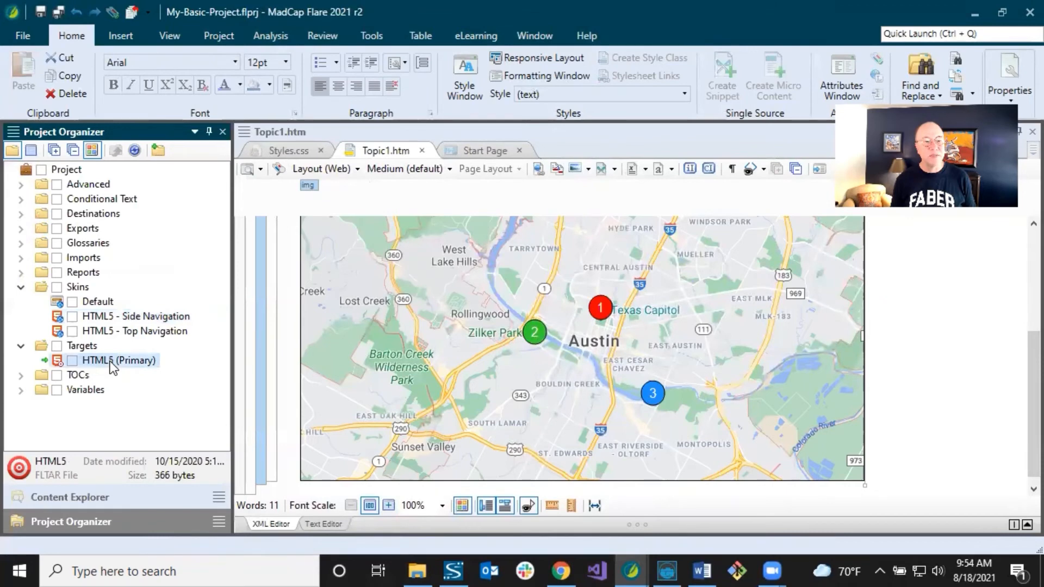
Step: Open the HTML5 target, examine its main skin choices, and compare them with the project's Side Navigation and Top Navigation skins
double_click(110, 362)
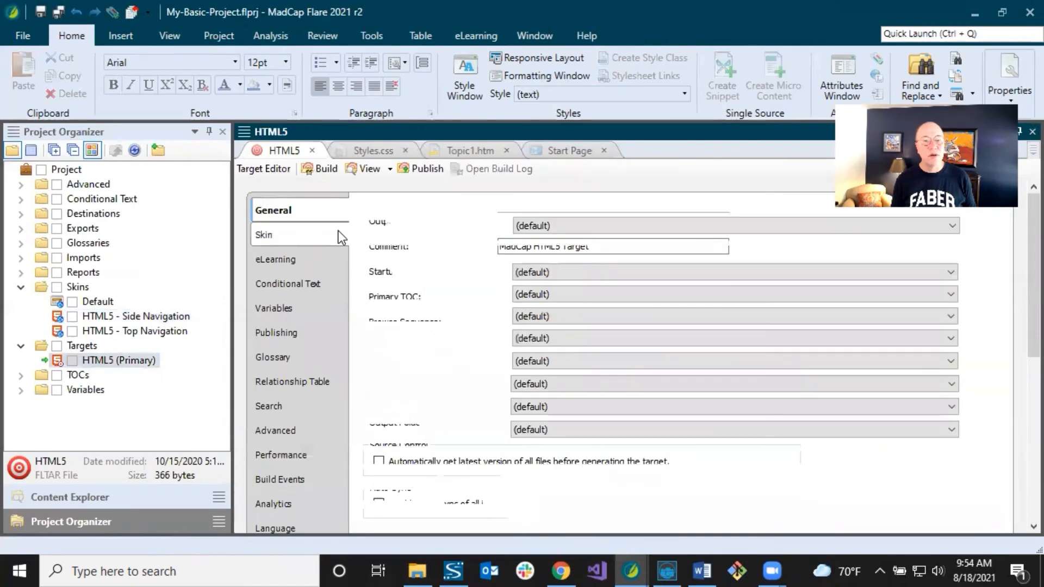
left_click(333, 234)
left_click(549, 226)
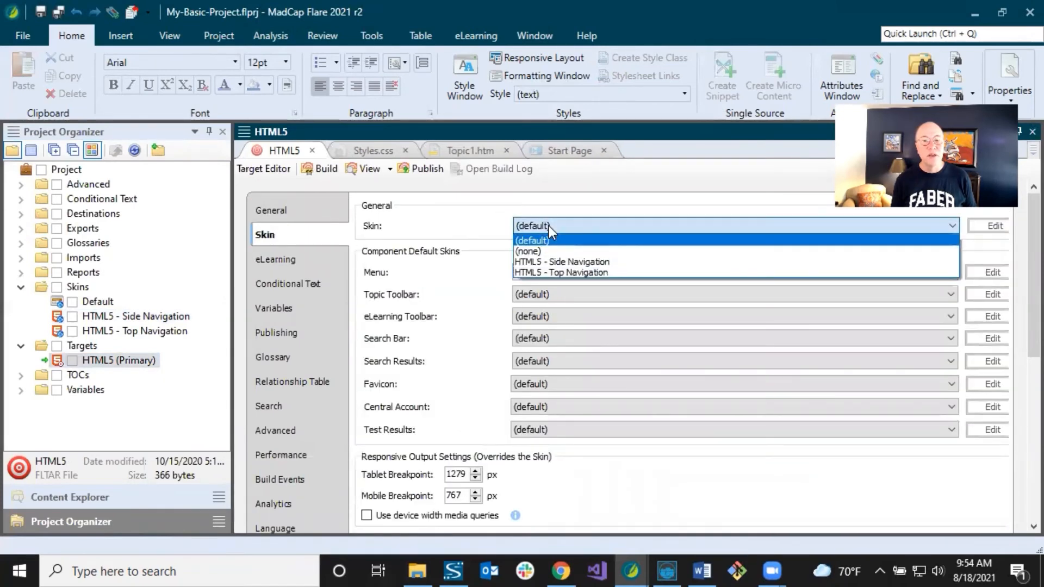
left_click(550, 225)
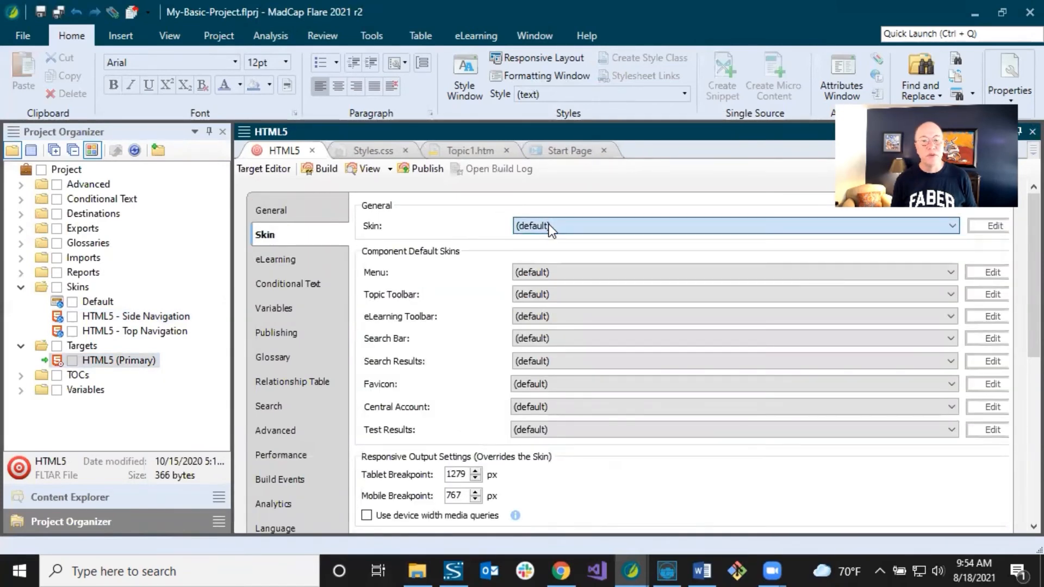
left_click(138, 316)
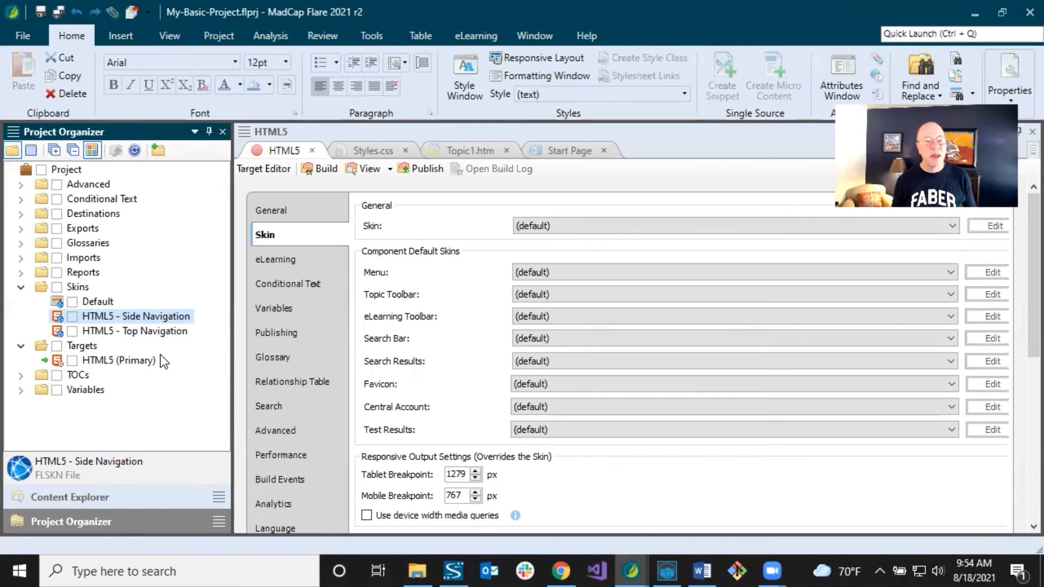
left_click(148, 333)
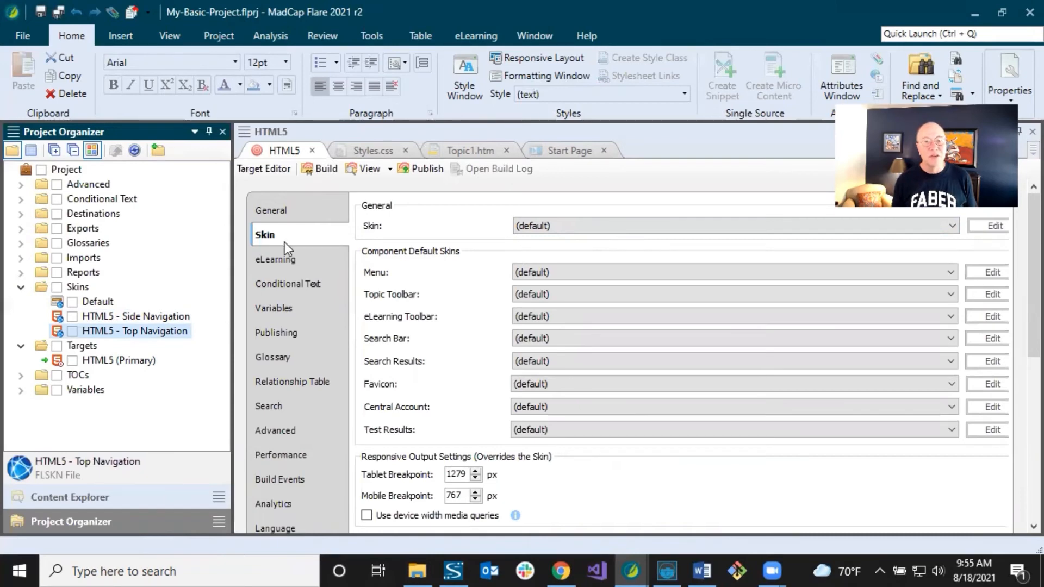
Step: Return to Topic1.htm and look at the numbered circles on the Austin map
left_click(461, 150)
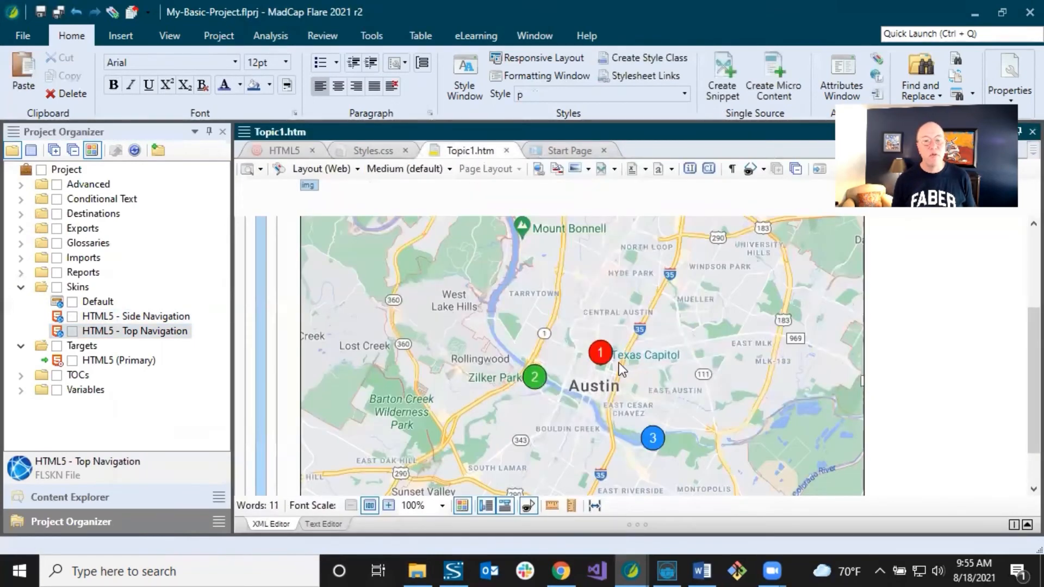
scroll(621, 363, "up", 1)
scroll(621, 363, "down", 1)
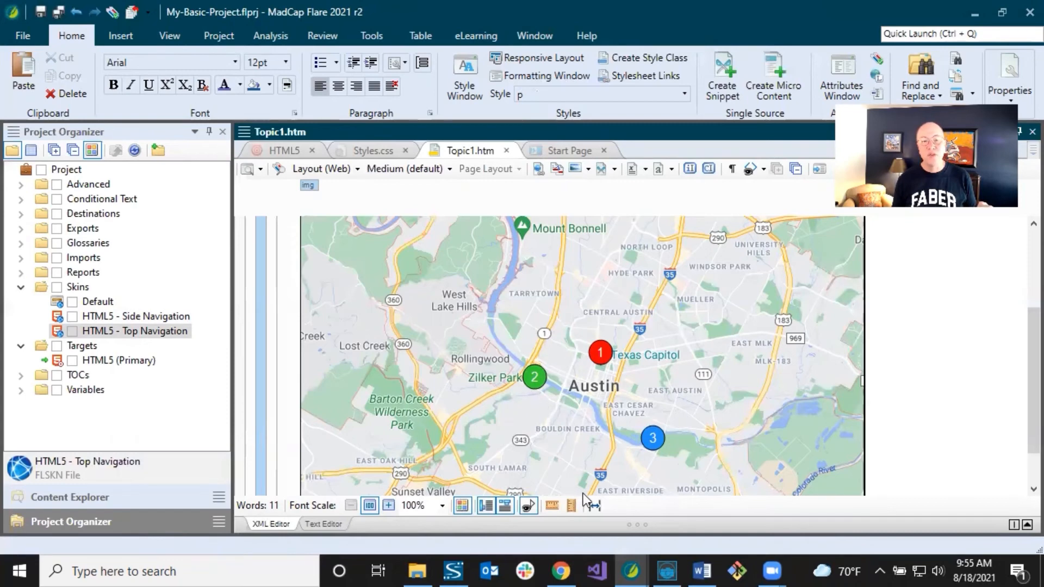
Step: Switch to the My-eLearning-Project window and look through the project's targets and its eLearning and TestResults skins
mouse_move(634, 562)
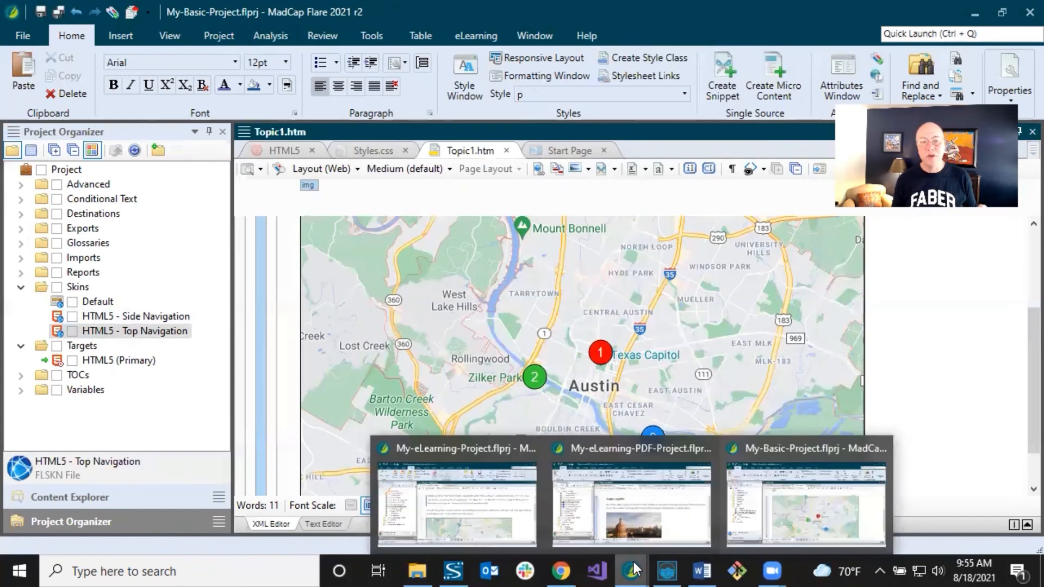
left_click(451, 492)
left_click(450, 320)
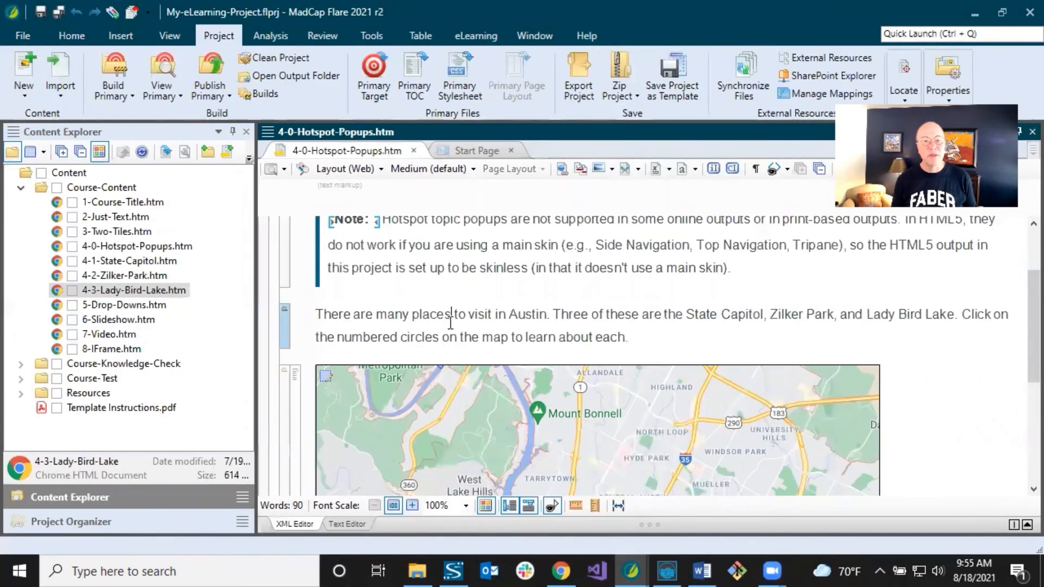
left_click(116, 518)
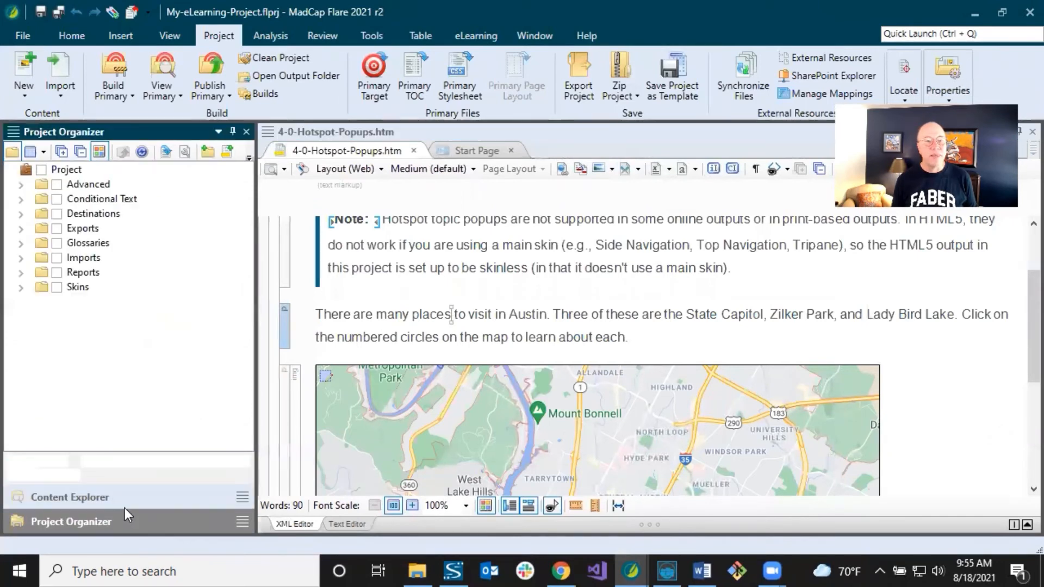
left_click(21, 303)
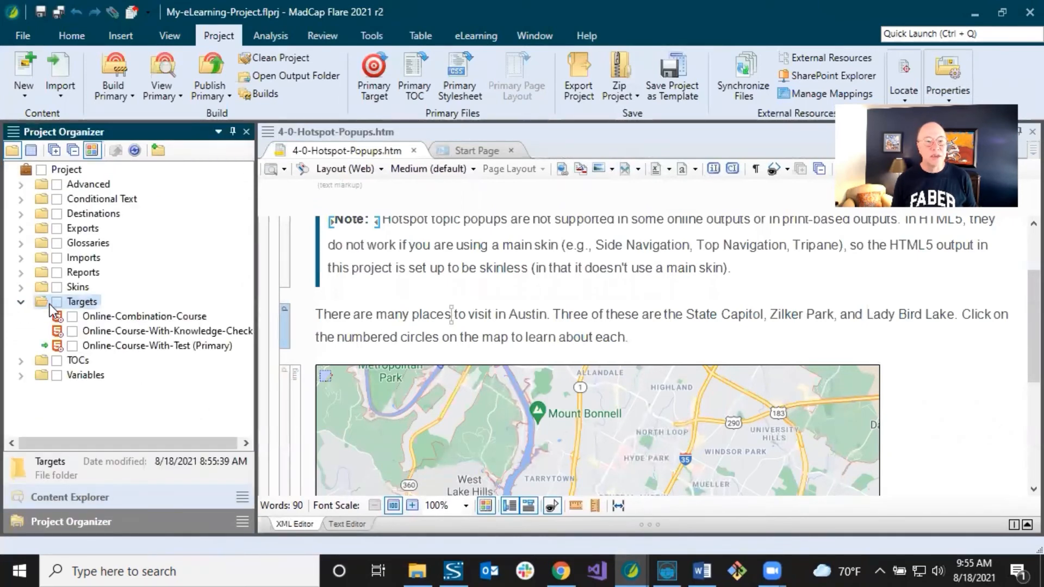
left_click(128, 346)
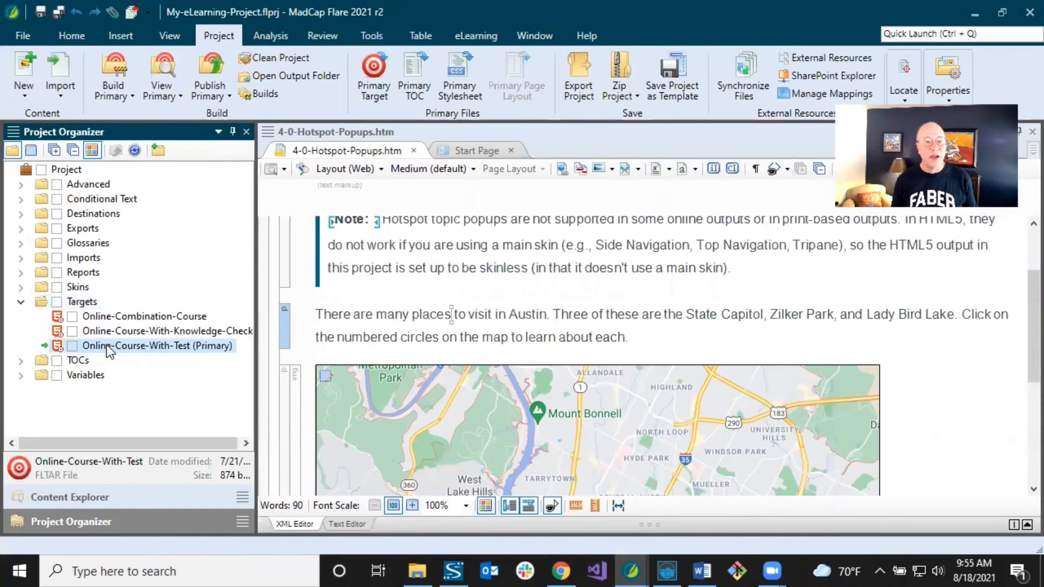
left_click(20, 287)
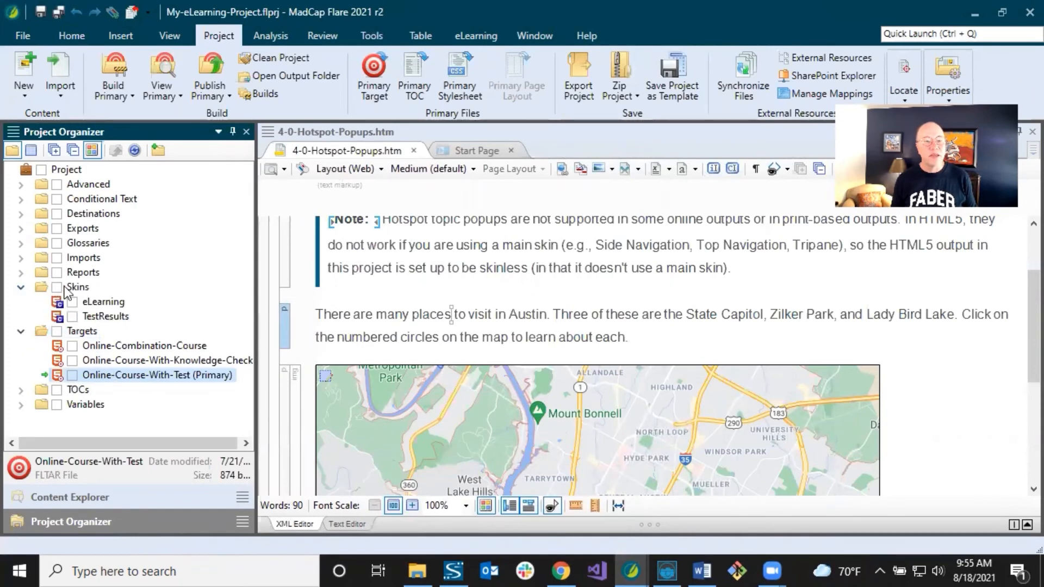
left_click(117, 318)
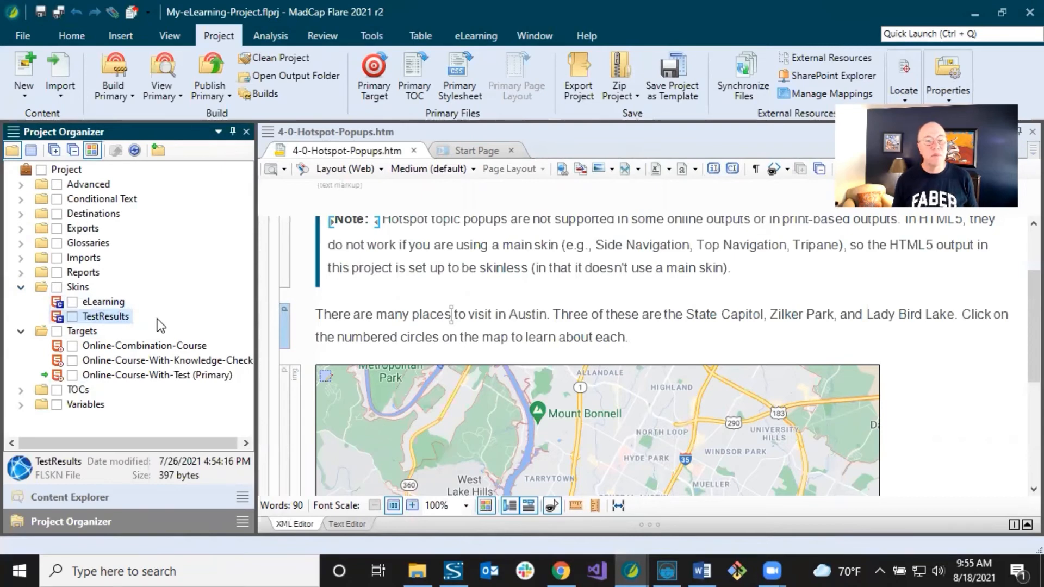
Step: Open the primary Online-Course-With-Test target and examine its main skin setting
left_click(142, 374)
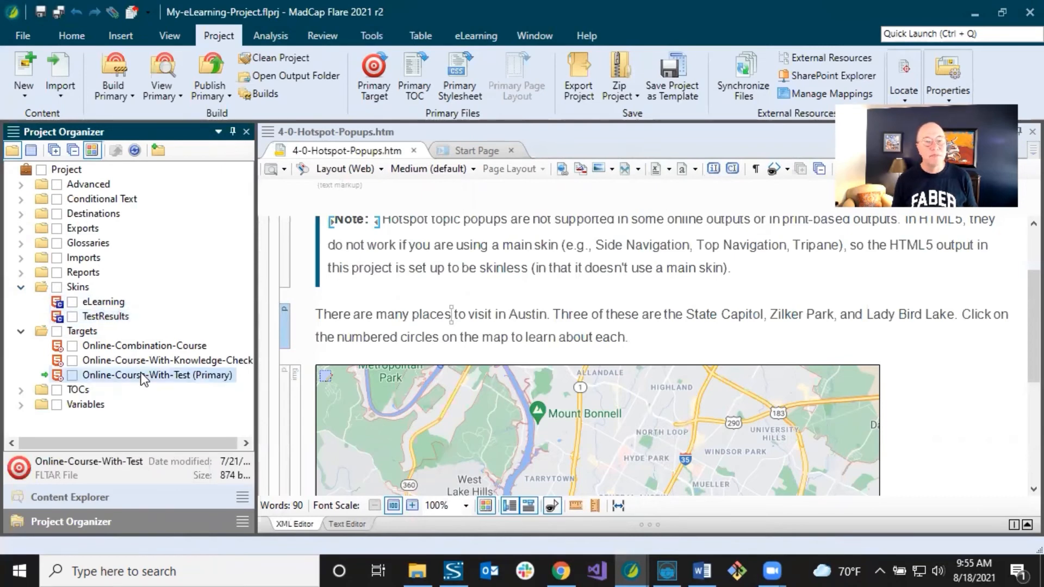
double_click(142, 375)
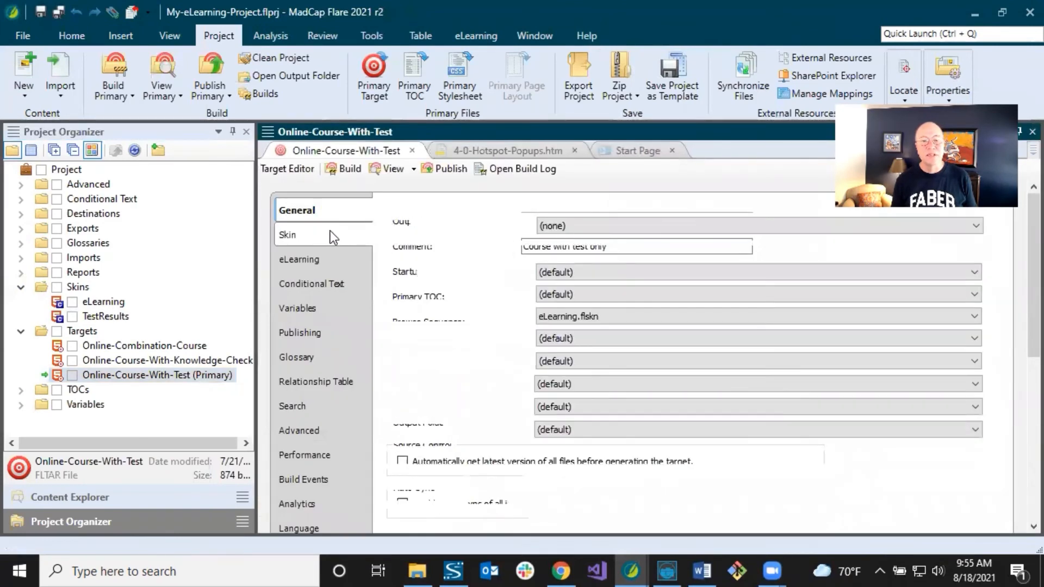
left_click(330, 235)
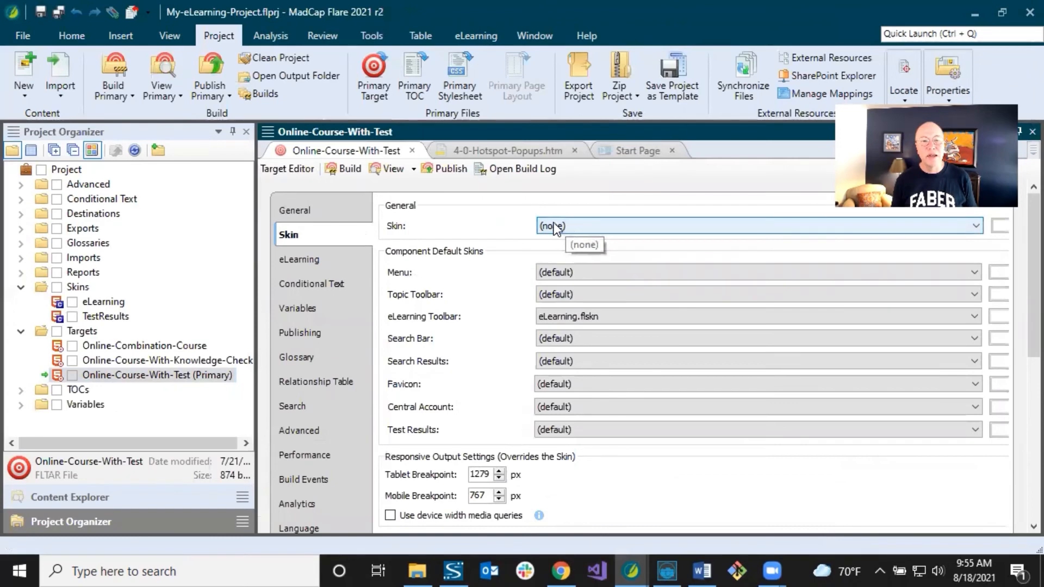
Step: Close the Online-Course-With-Test target and review the skinless-output note and the map in 4-0-Hotspot-Popups.htm
left_click(412, 151)
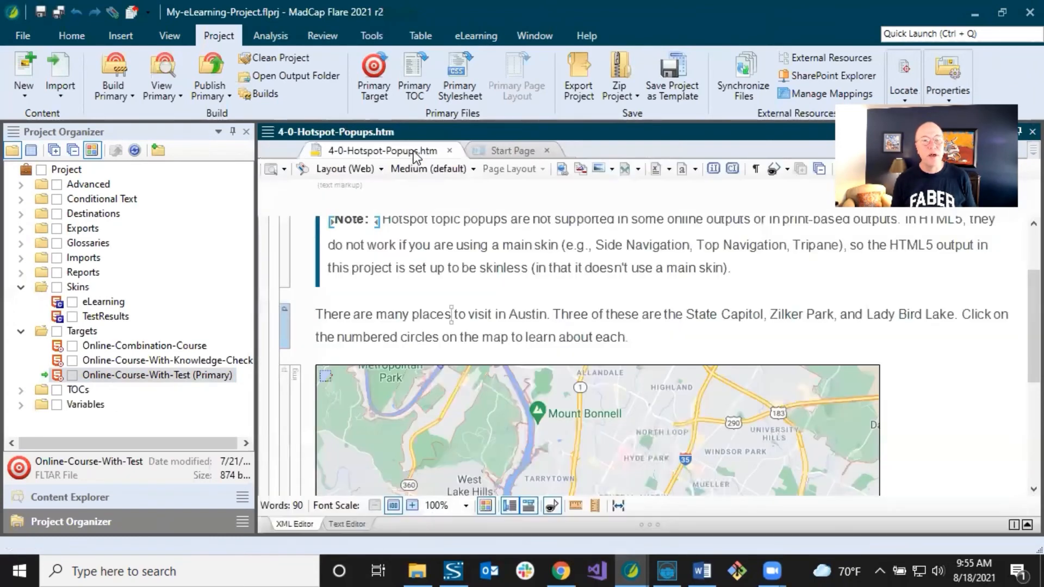
left_click(430, 266)
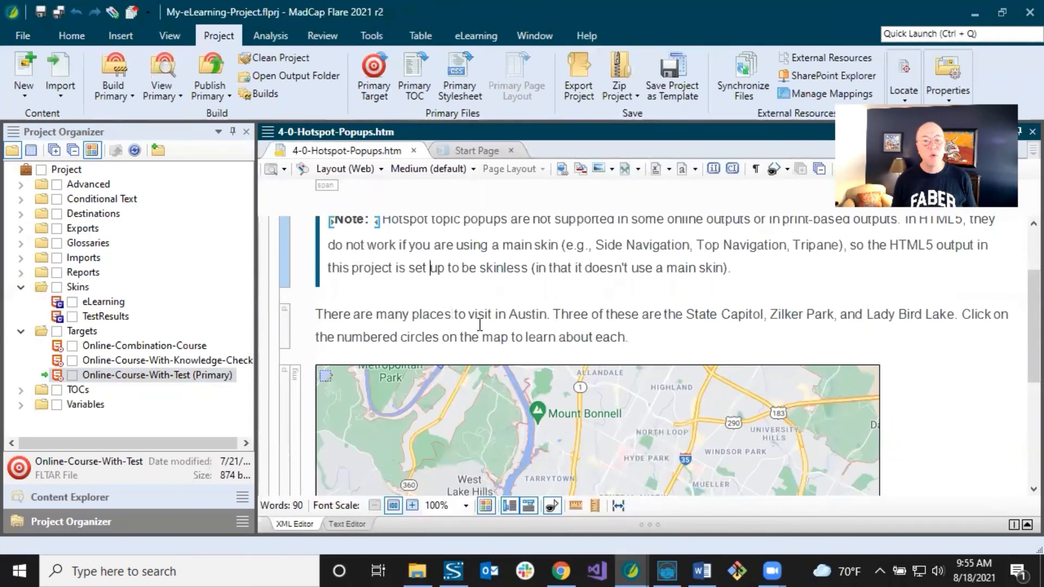
scroll(480, 324, "down", 3)
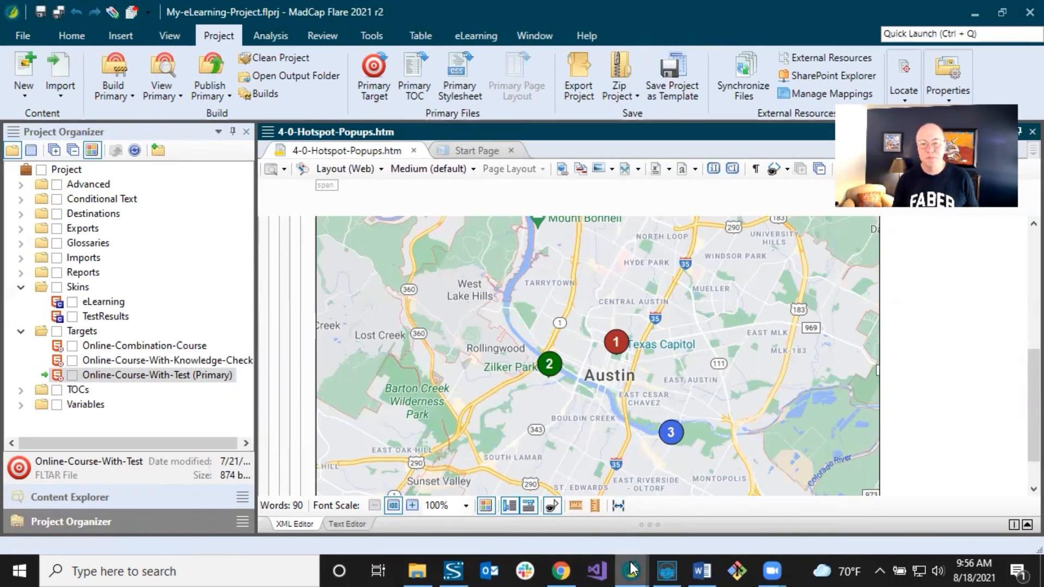
Step: Review the instruction sentence about the numbered circles and the Austin map image in 4-0-Hotspot-Popups.htm
mouse_move(631, 569)
left_click(661, 358)
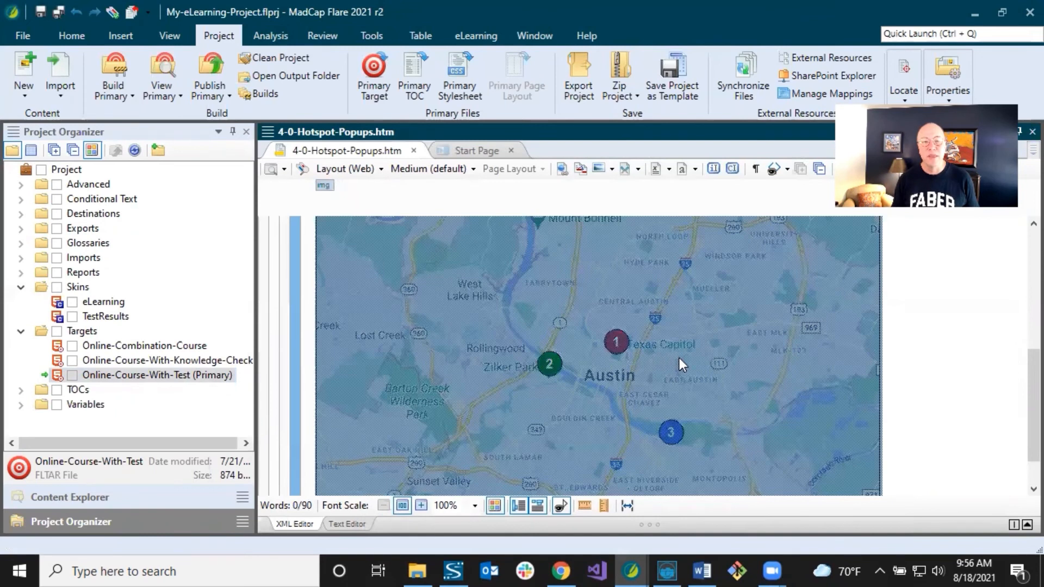
scroll(442, 295, "up", 2)
left_click(461, 242)
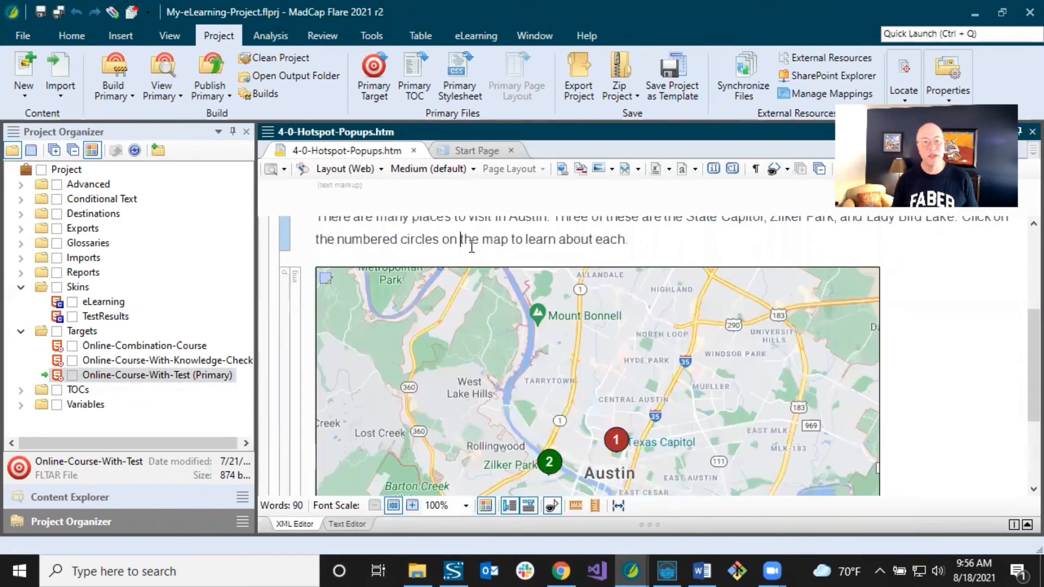
left_click(480, 312)
left_click(522, 315)
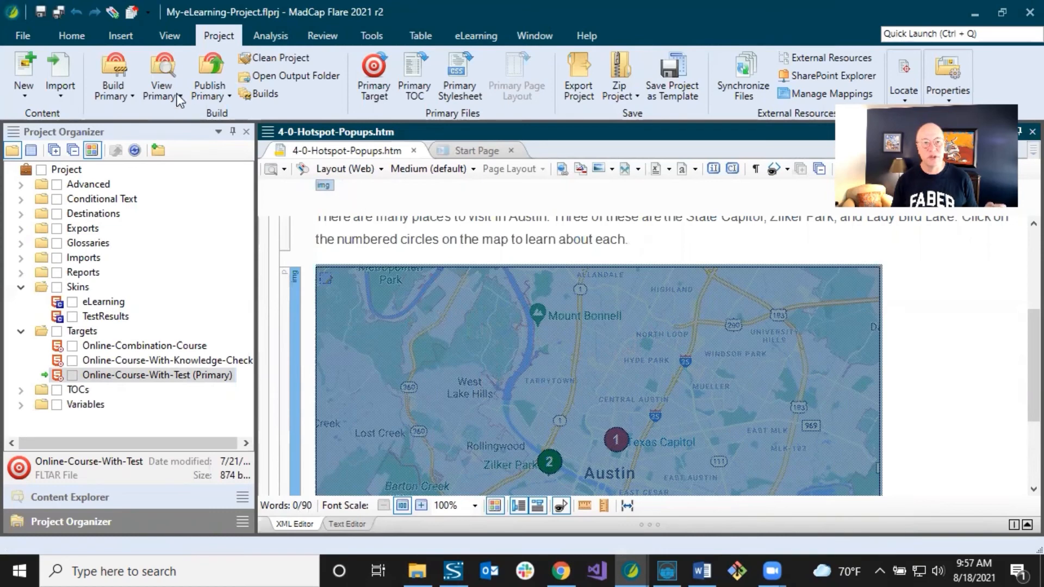
Step: Request a build of the Online-Course-With-Test target, decline regenerating it, and look over the Hotspot Popups page in the existing output
left_click(84, 38)
left_click(231, 38)
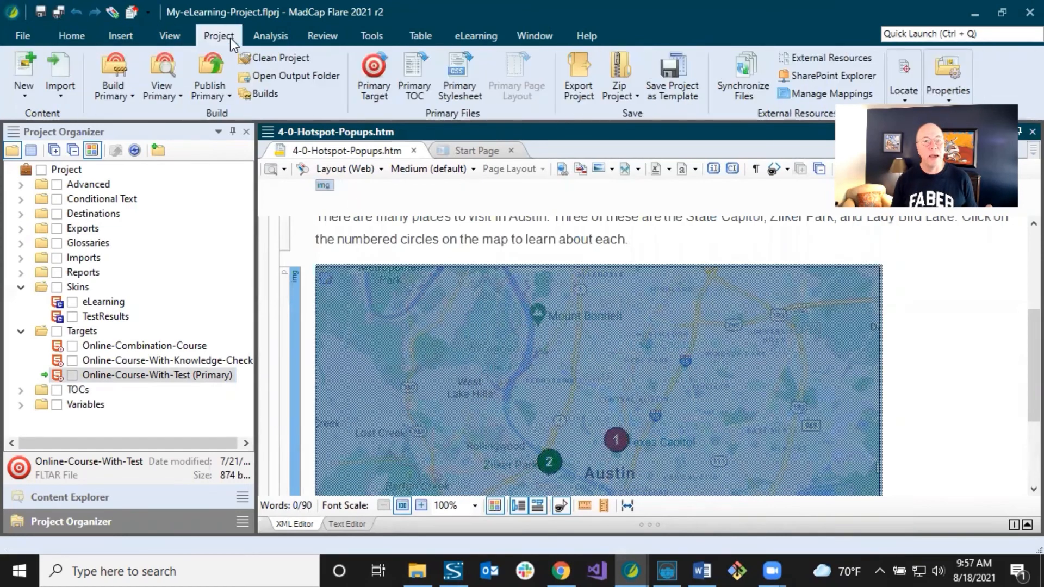
left_click(119, 90)
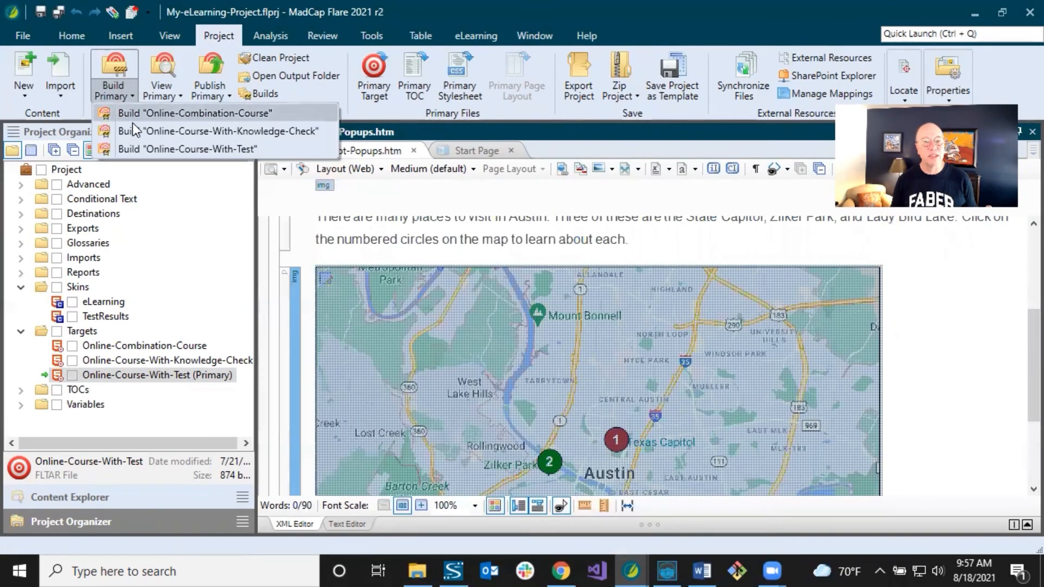
left_click(139, 149)
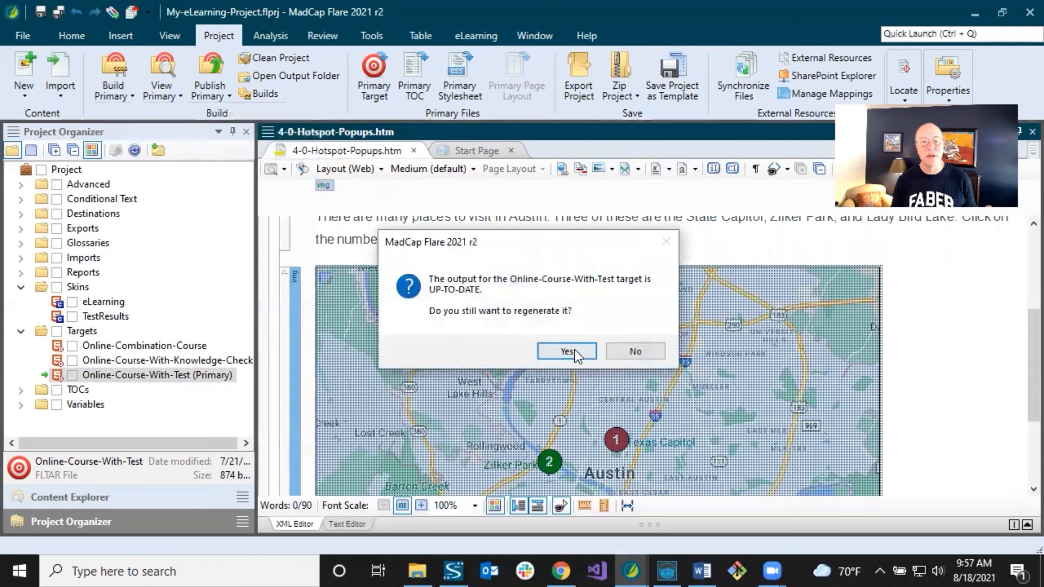
left_click(636, 353)
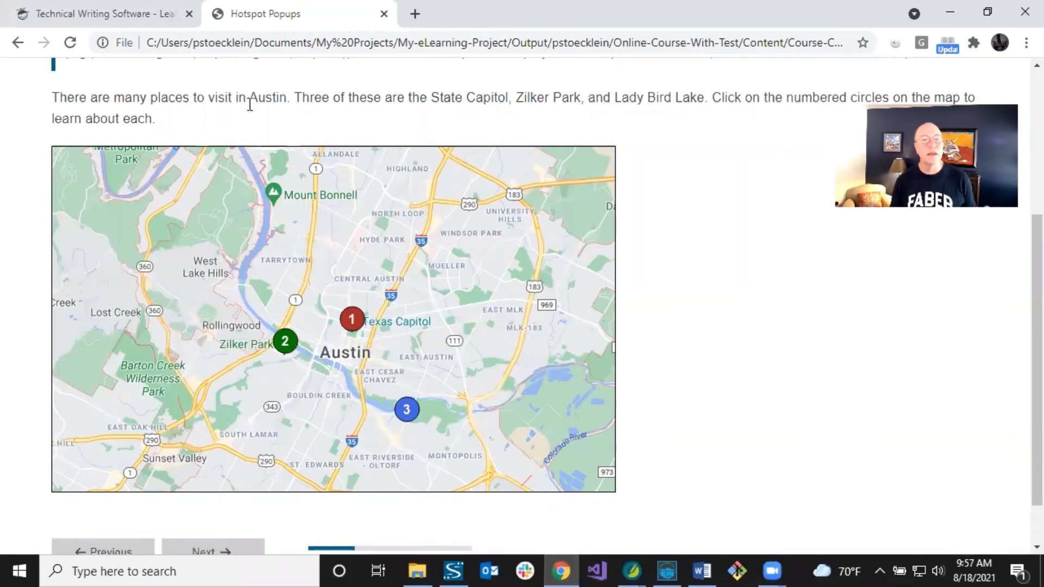
scroll(276, 143, "up", 5)
scroll(284, 151, "down", 6)
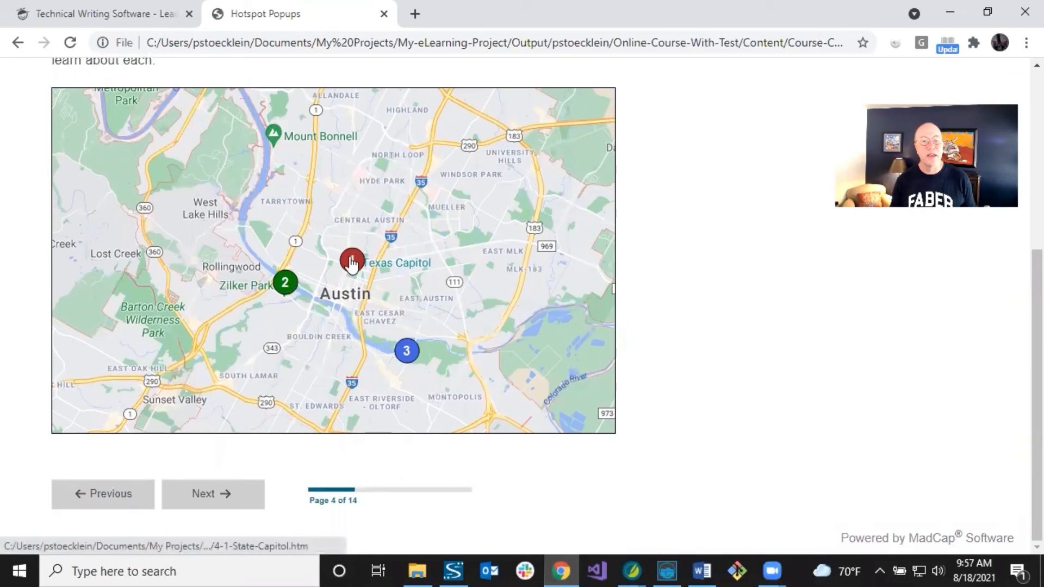
Step: Shrink the browser window and test the popups of circle 1 (State Capitol) and circle 3 (Lady Bird Lake), closing each one
left_click(987, 12)
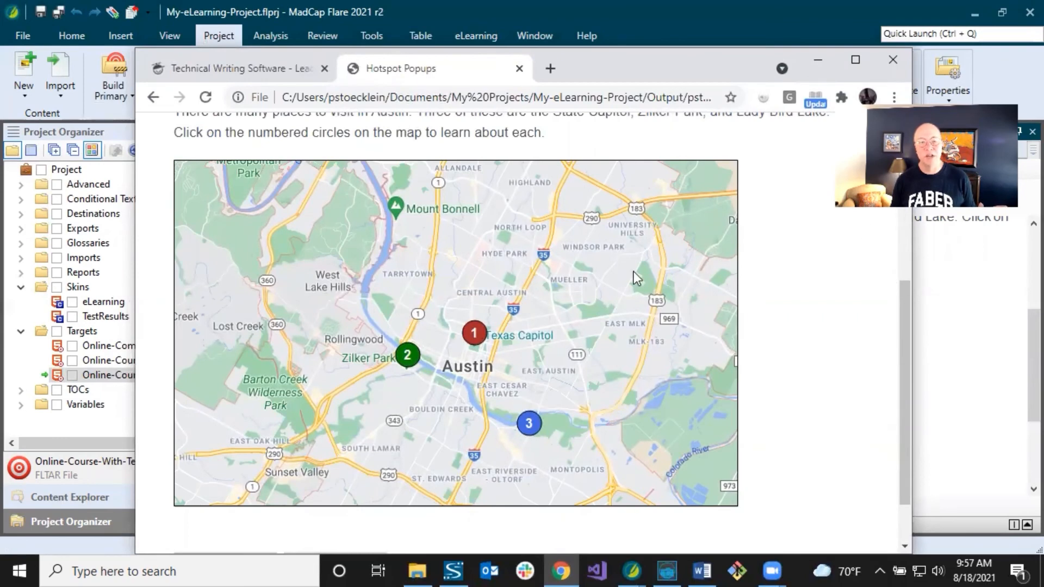
left_click_drag(915, 302, 848, 302)
left_click(473, 331)
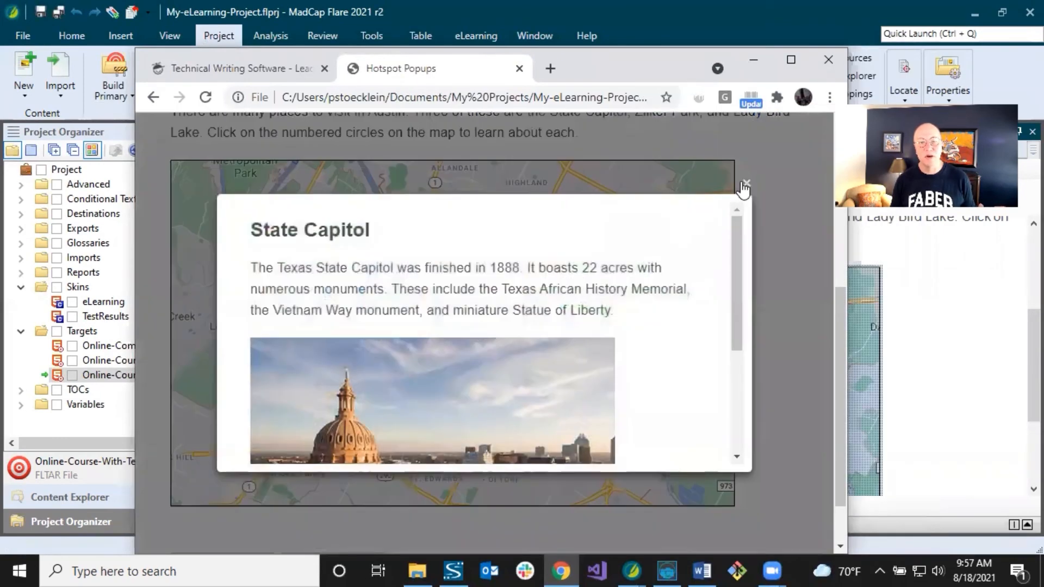
left_click(743, 192)
left_click(519, 420)
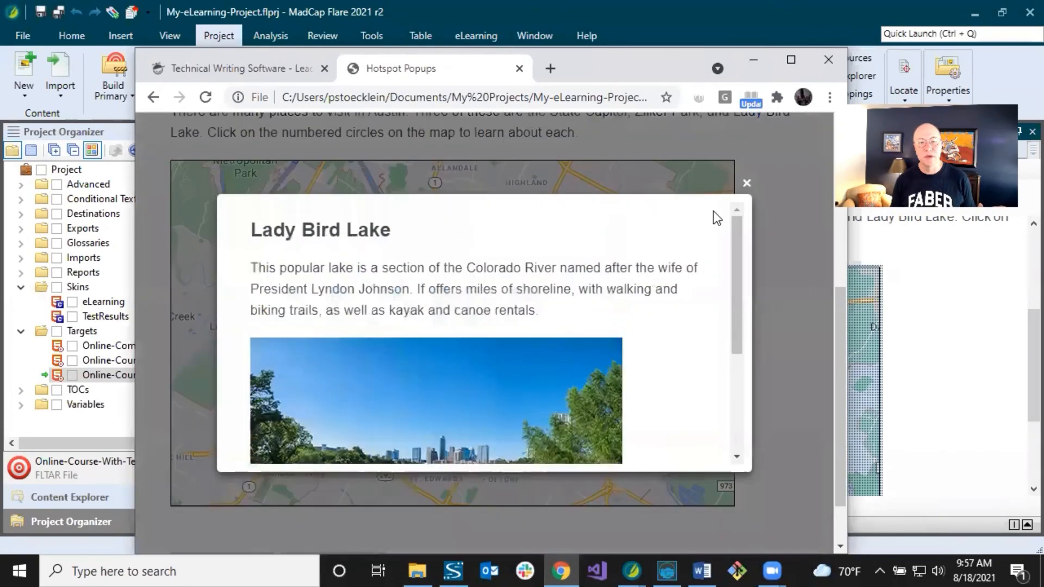
left_click(749, 186)
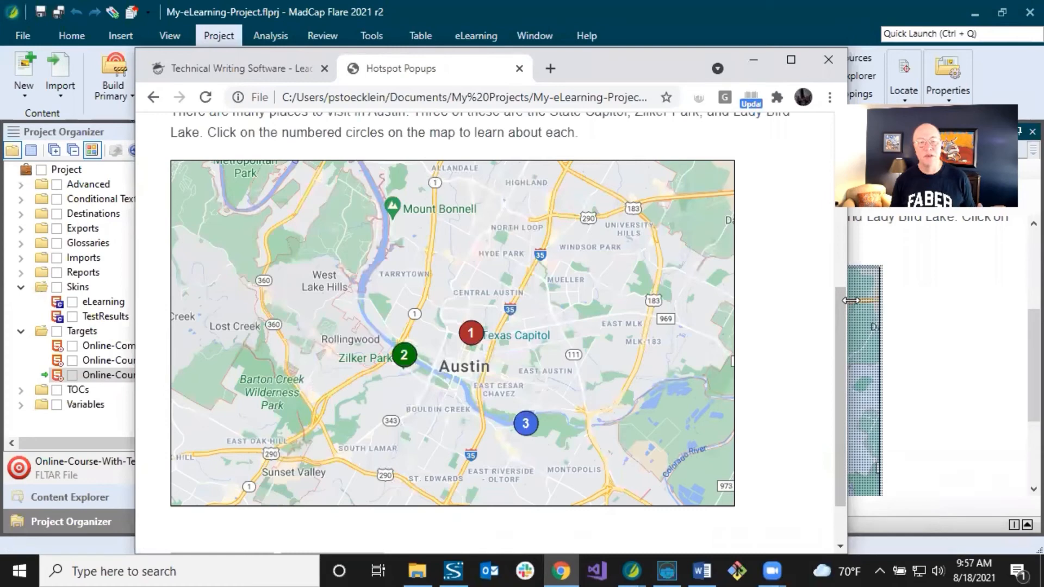
Step: Narrow the browser window further to check how the Austin map and its circles scale, and maximize it again
left_click_drag(852, 300, 746, 301)
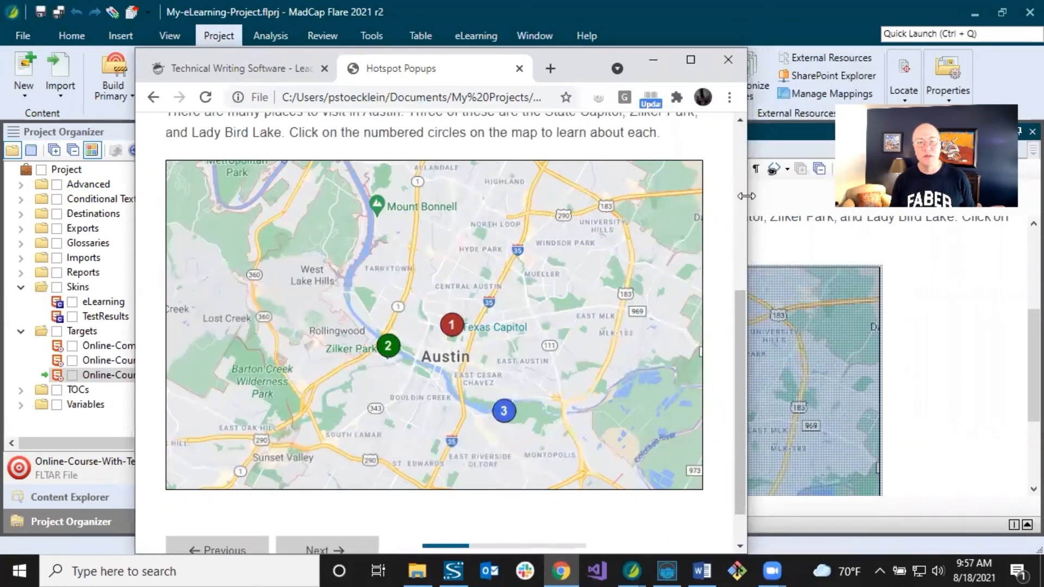
left_click_drag(747, 196, 709, 193)
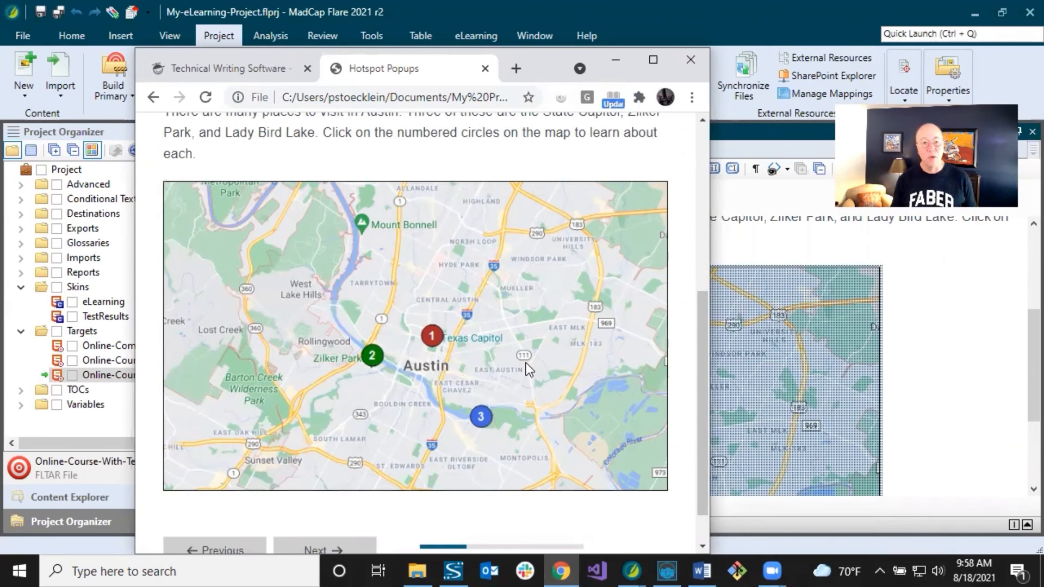
left_click(655, 63)
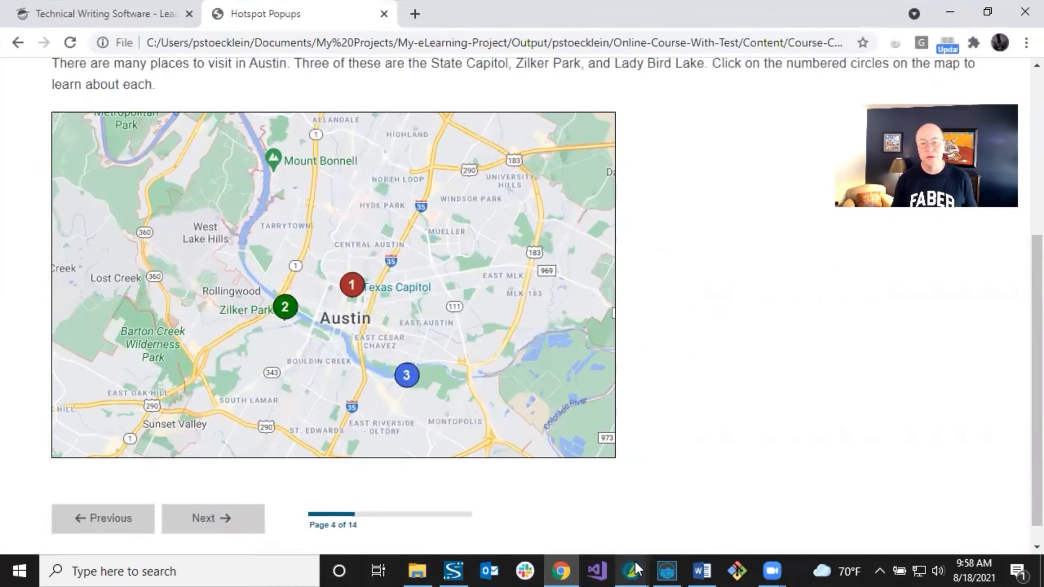
Step: Switch to the My-eLearning-Project window in Flare and open the Formatting window beside 4-0-Hotspot-Popups.htm
mouse_move(635, 562)
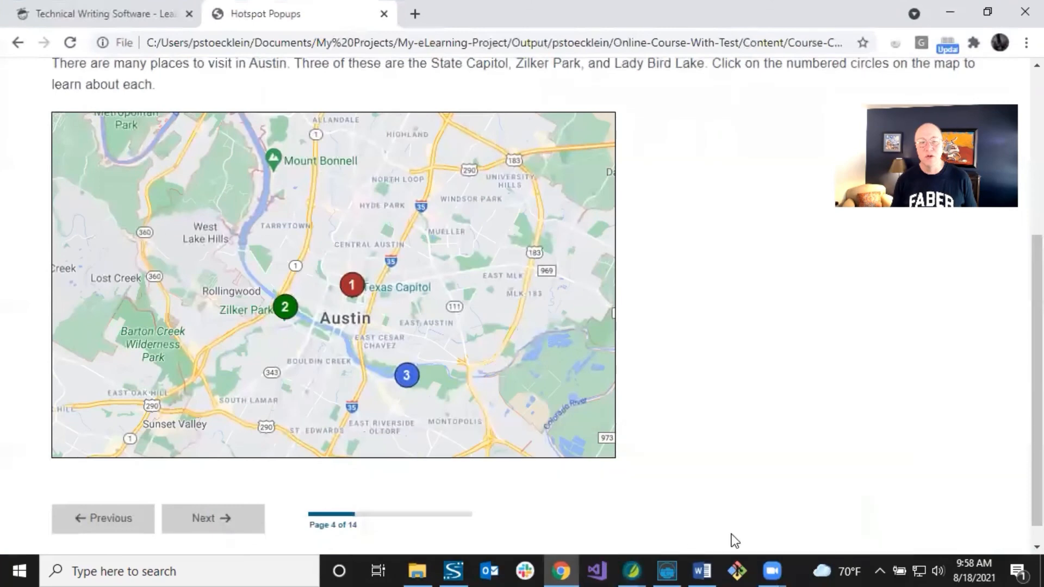
left_click(769, 493)
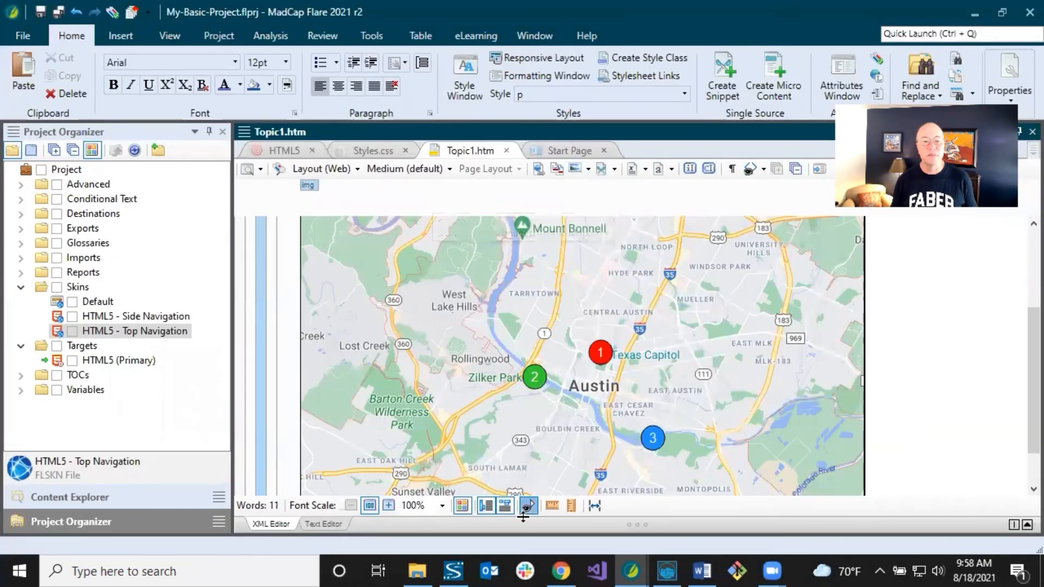
mouse_move(634, 568)
left_click(481, 485)
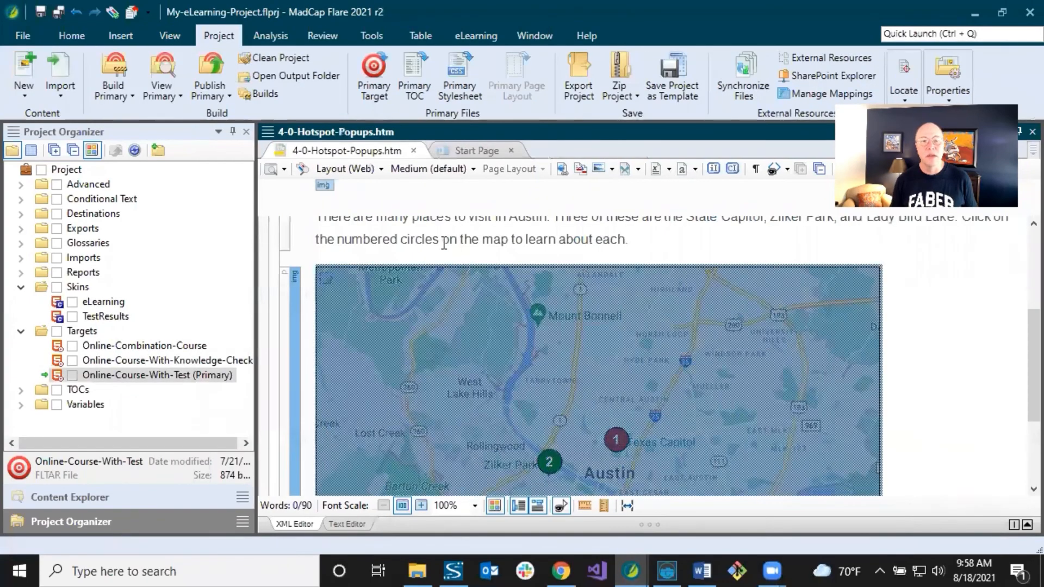
left_click(76, 36)
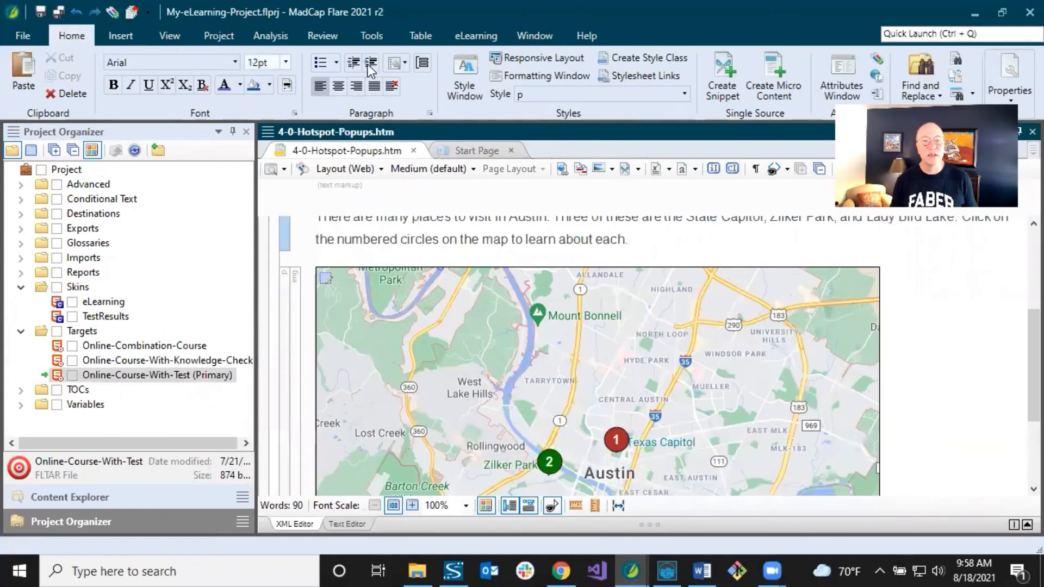
left_click(527, 75)
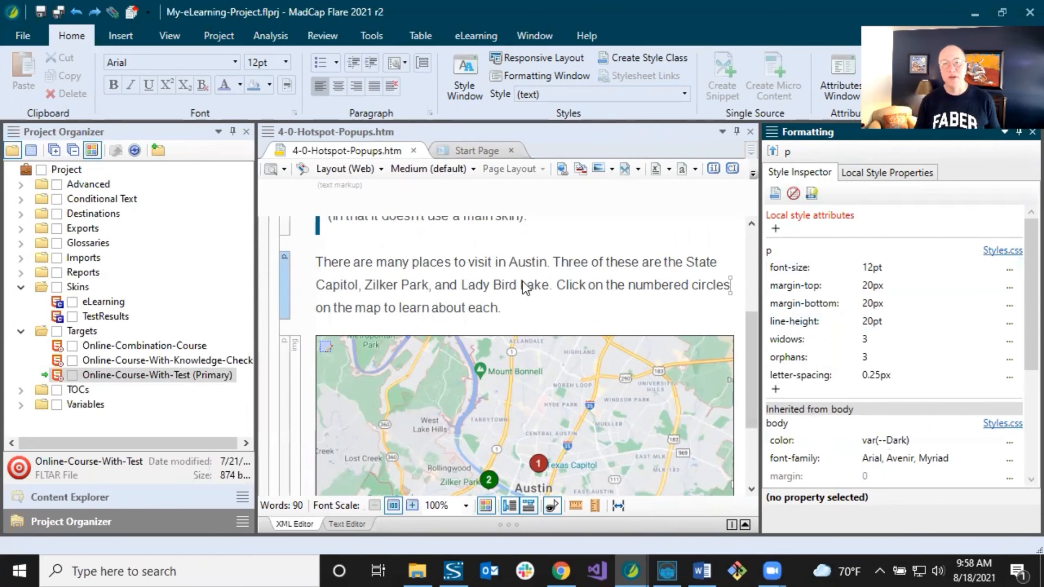
Step: Inspect the Austin map image's style and delete the max-width property from the img style in Styles.css
left_click(296, 358)
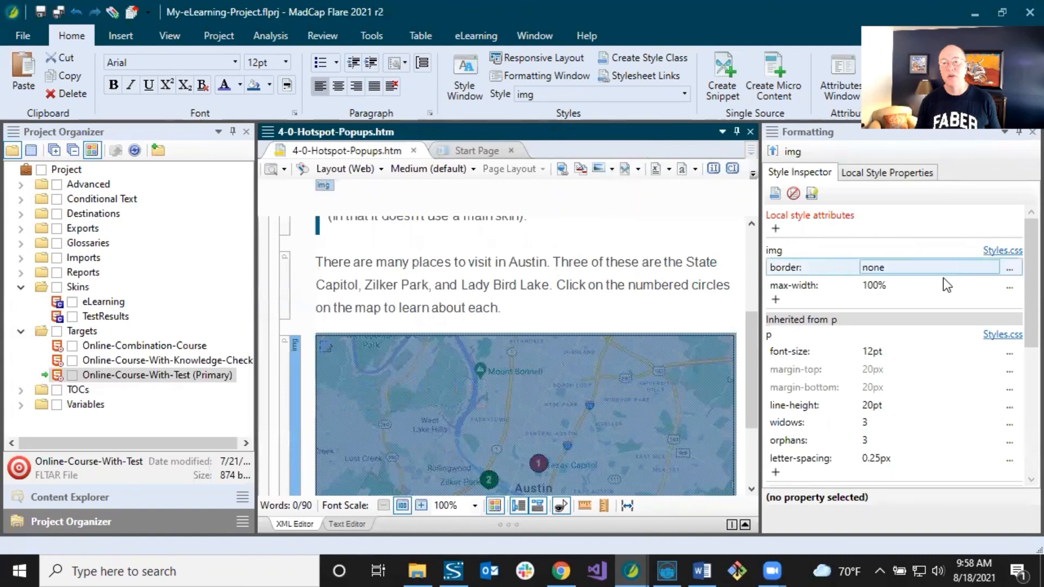
left_click(878, 288)
left_click(837, 288)
left_click(818, 286)
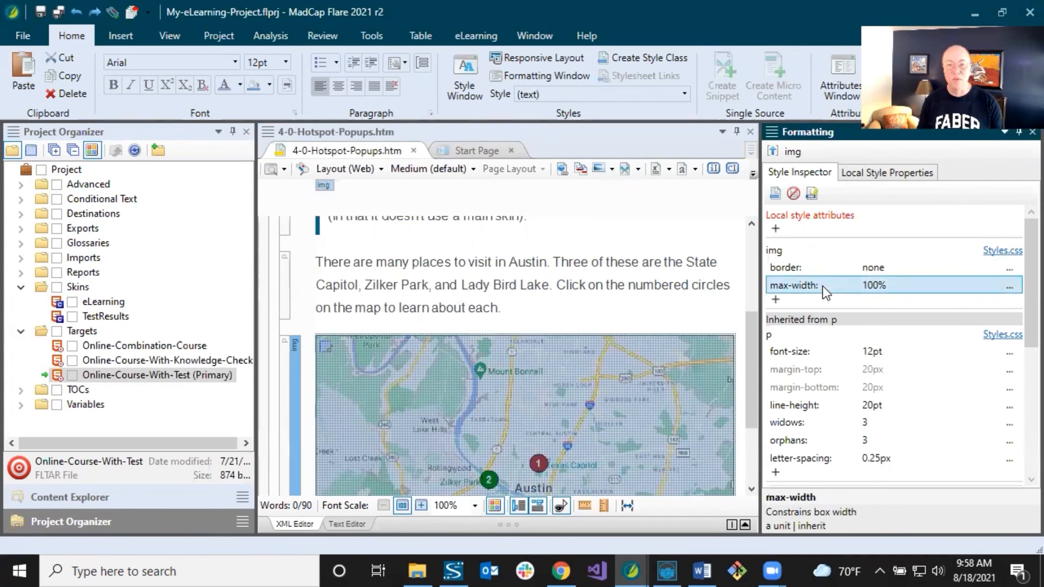
key("Delete")
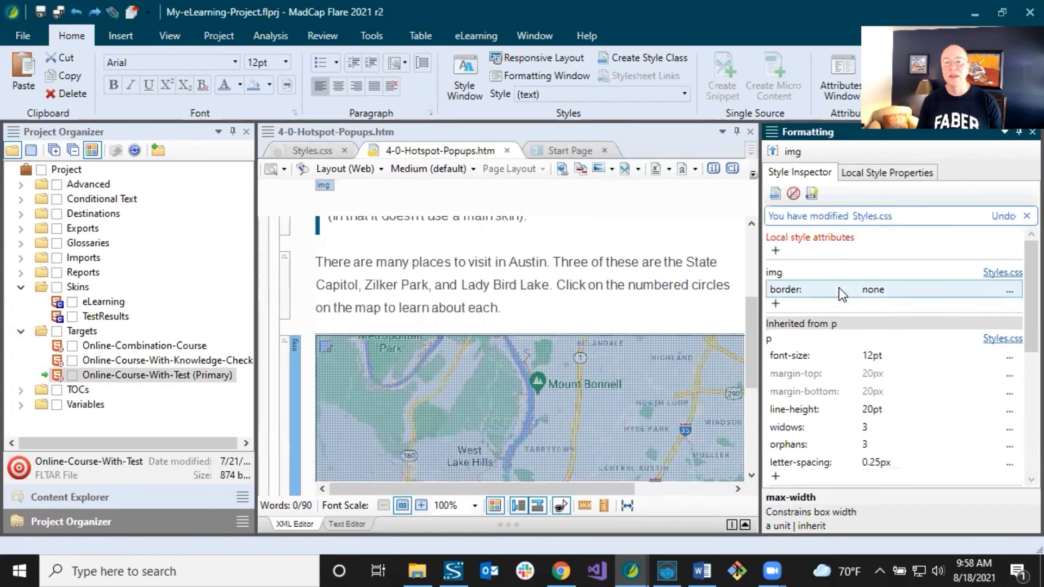
left_click(475, 263)
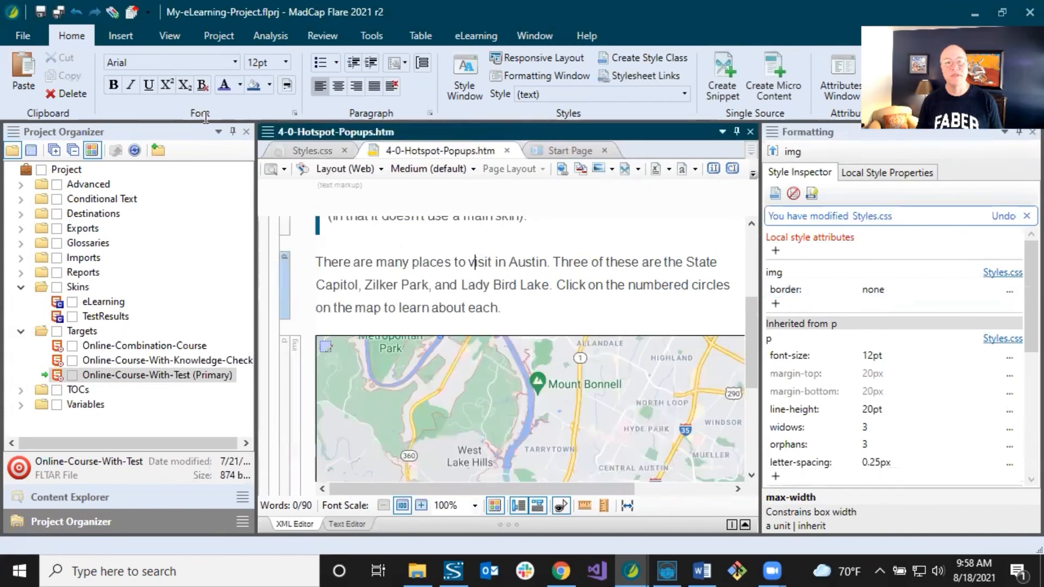
left_click(459, 289)
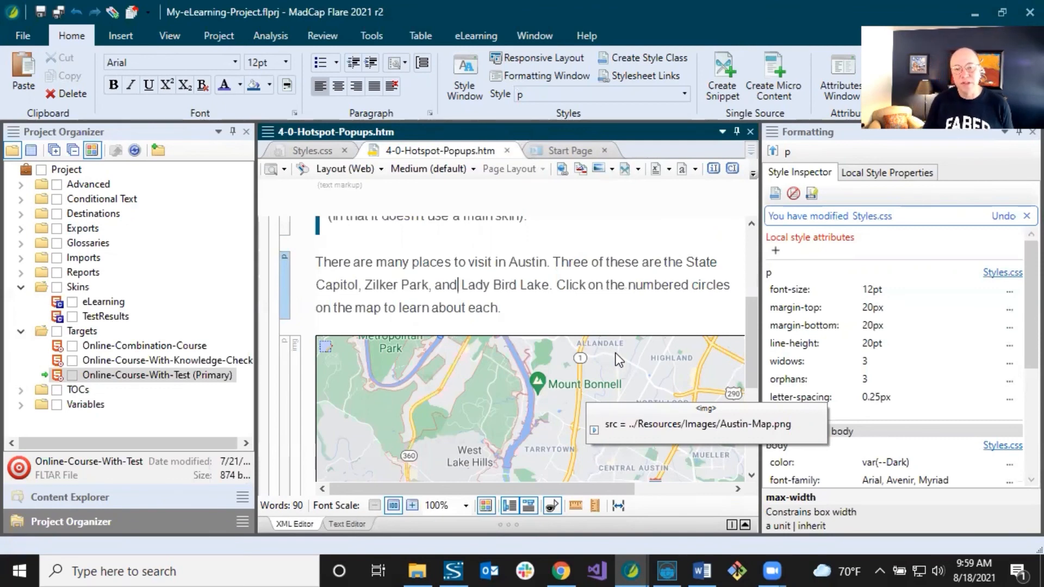
Step: Switch to the MadCap Software website in Chrome and search it for "responsive image map"
left_click(571, 565)
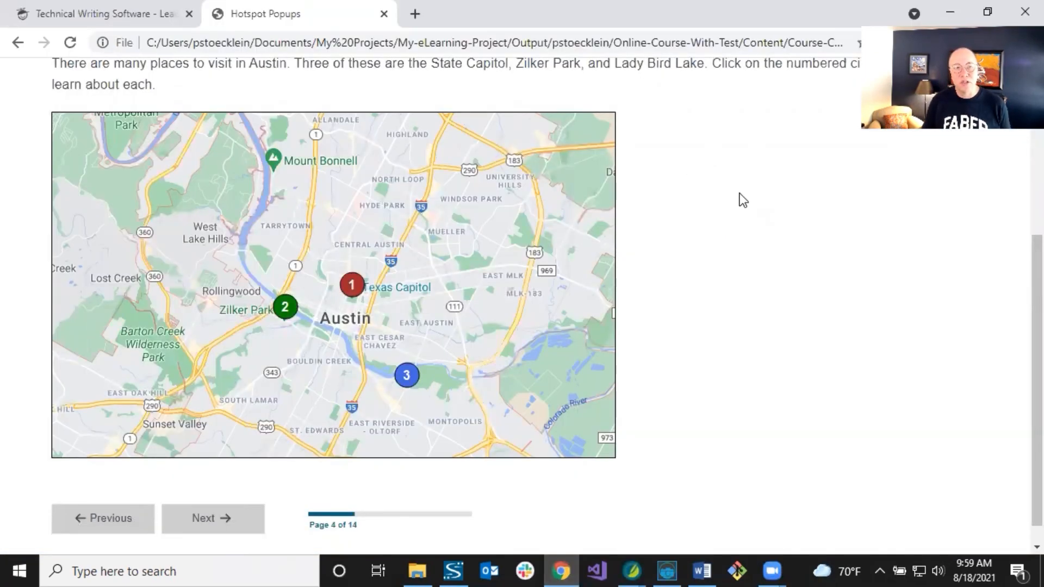
left_click(136, 20)
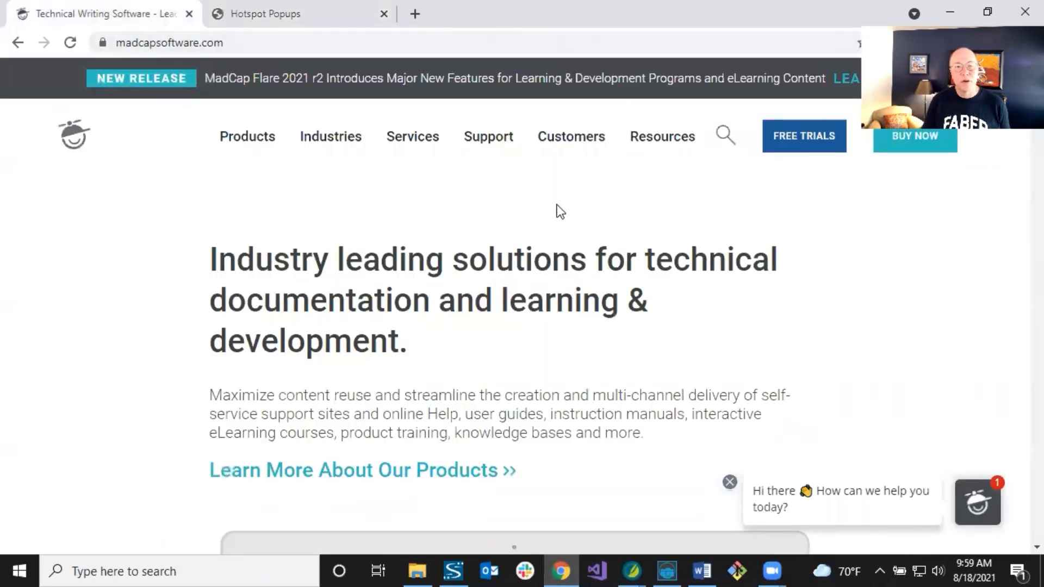
left_click(724, 136)
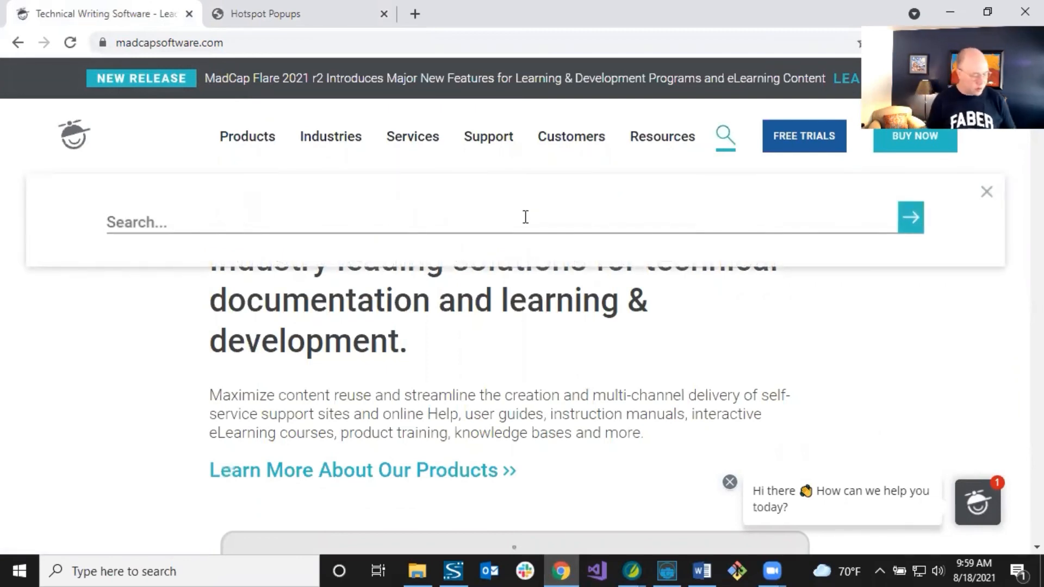
type("resources")
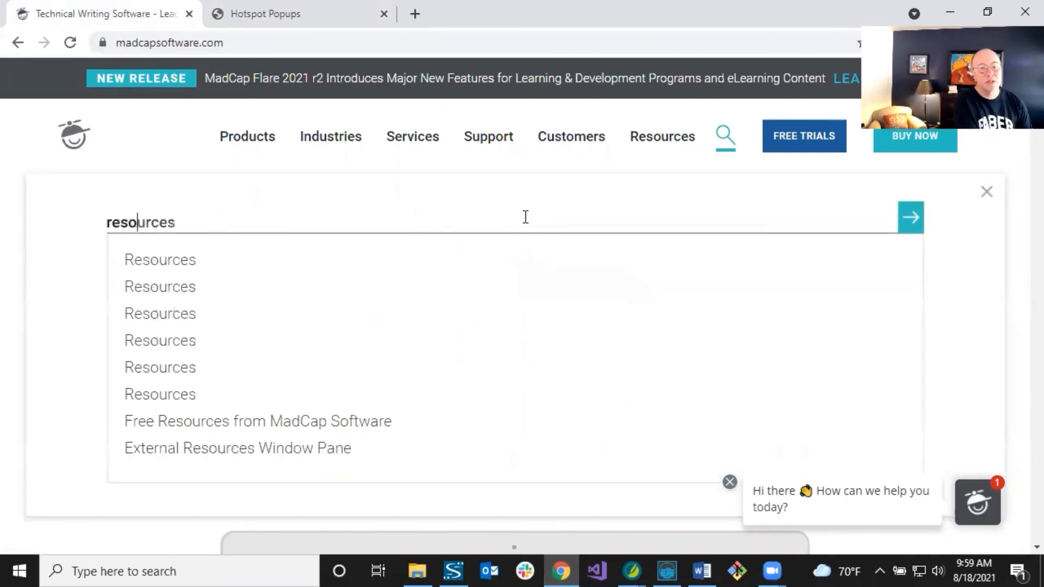
key("BackSpace")
type("ponsiv")
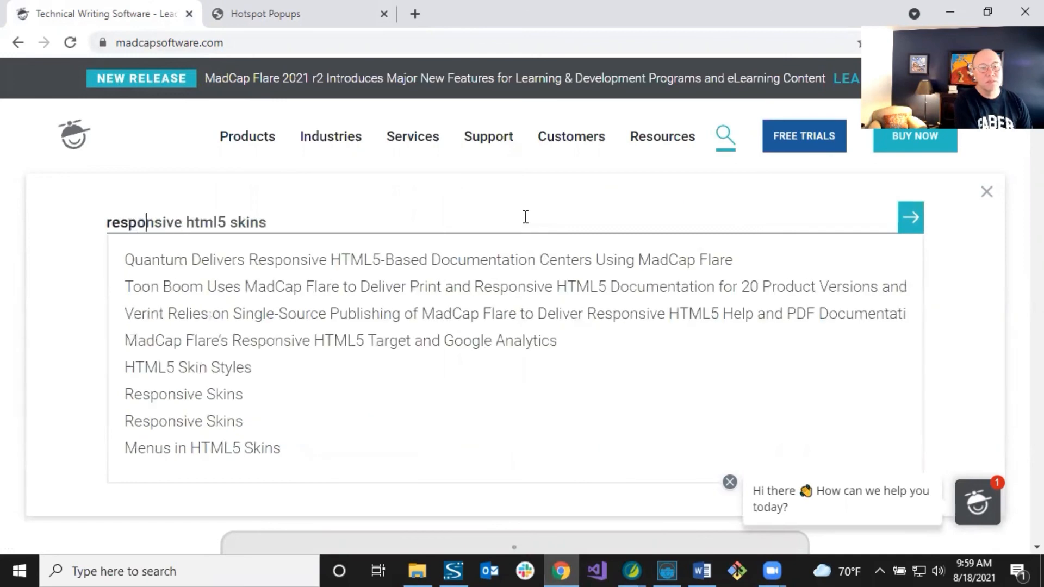
type("e image map")
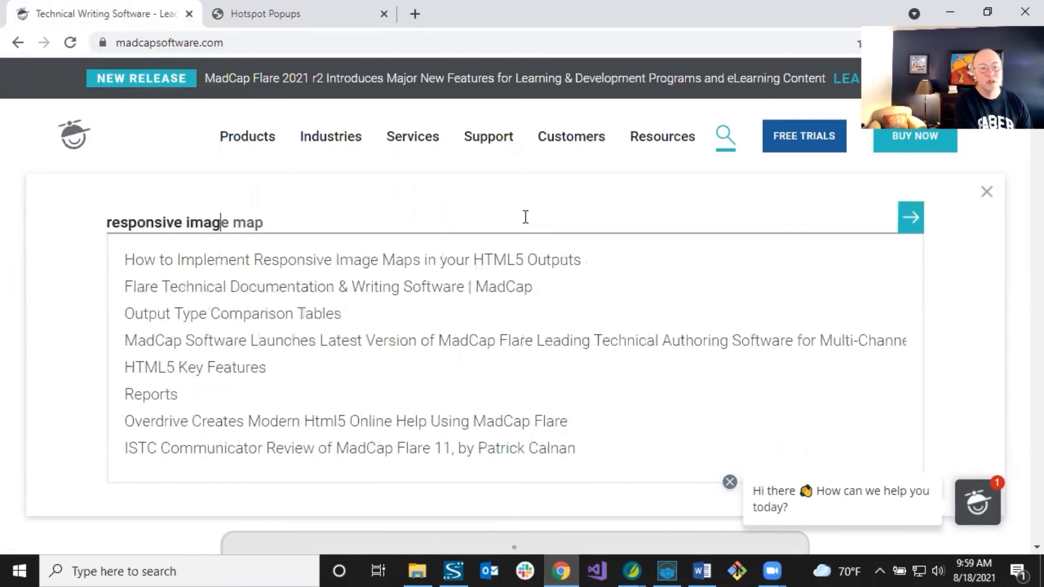
key("Return")
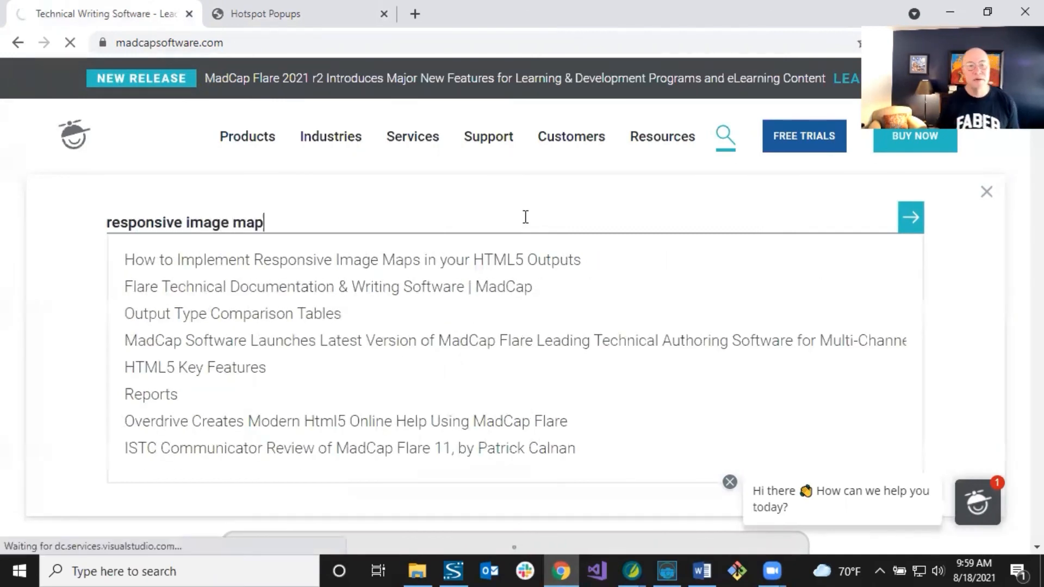
Step: Open the blog article "How to Implement Responsive Image Maps in your HTML5 Outputs" and skim through its instructions and illustrations
scroll(496, 256, "down", 3)
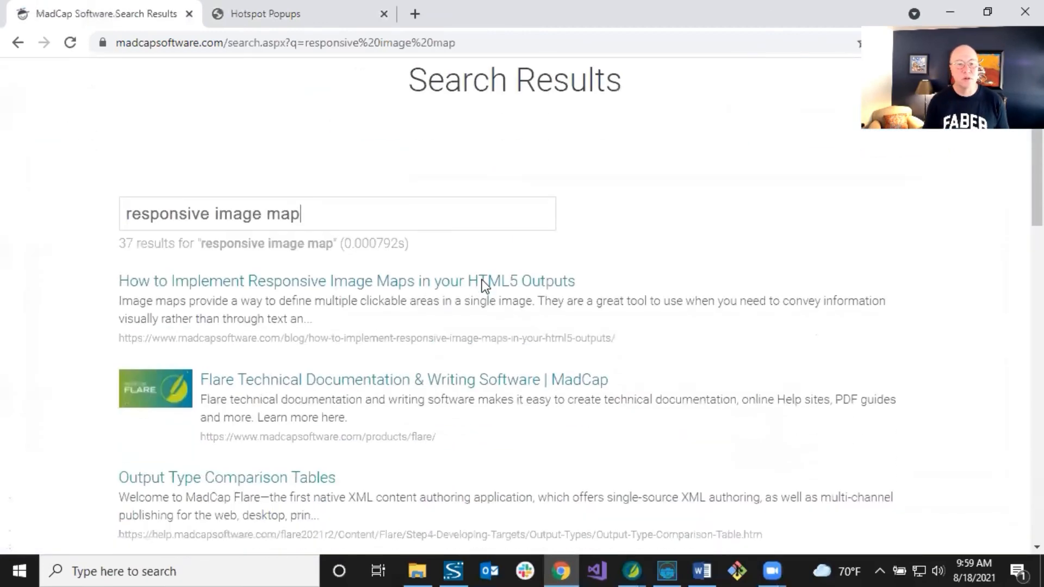
left_click(401, 285)
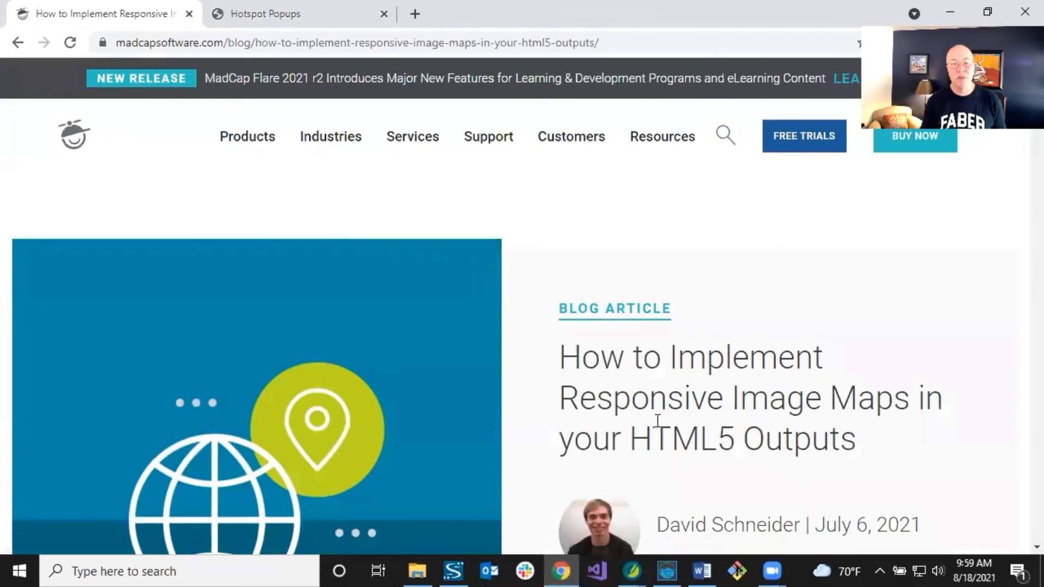
scroll(650, 423, "down", 3)
scroll(764, 419, "down", 2)
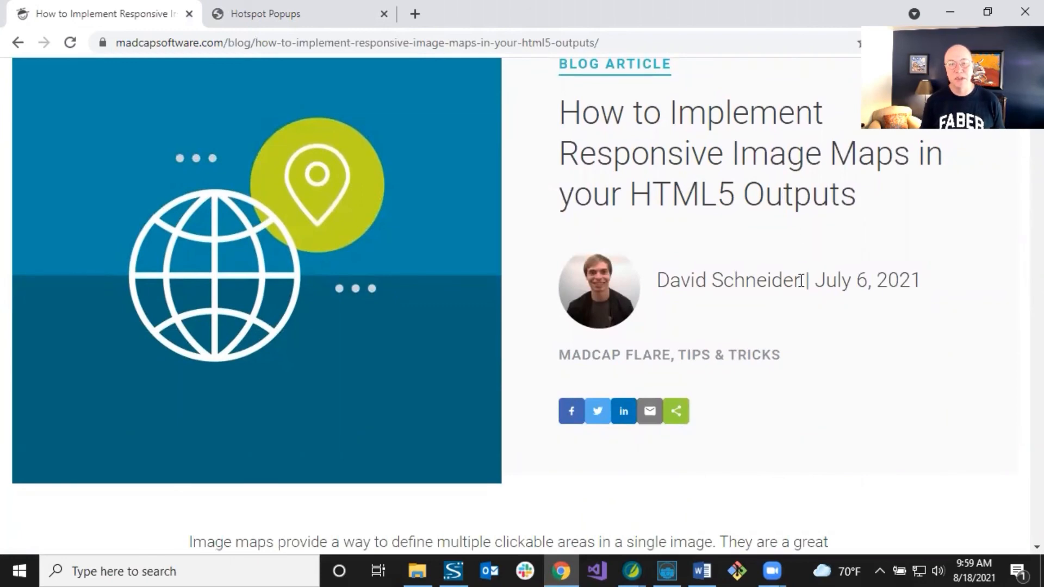
scroll(801, 282, "down", 9)
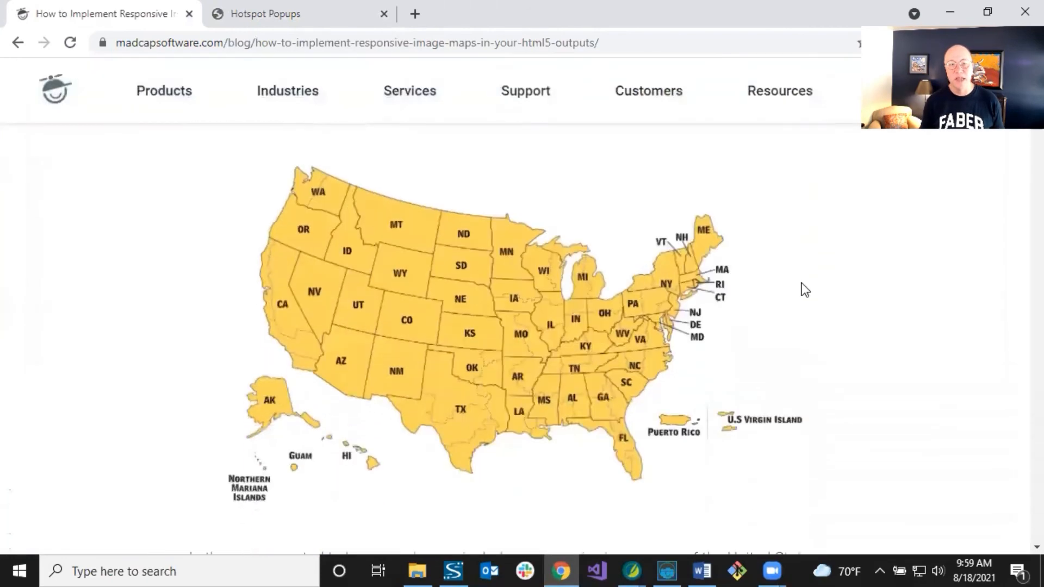
scroll(805, 290, "down", 7)
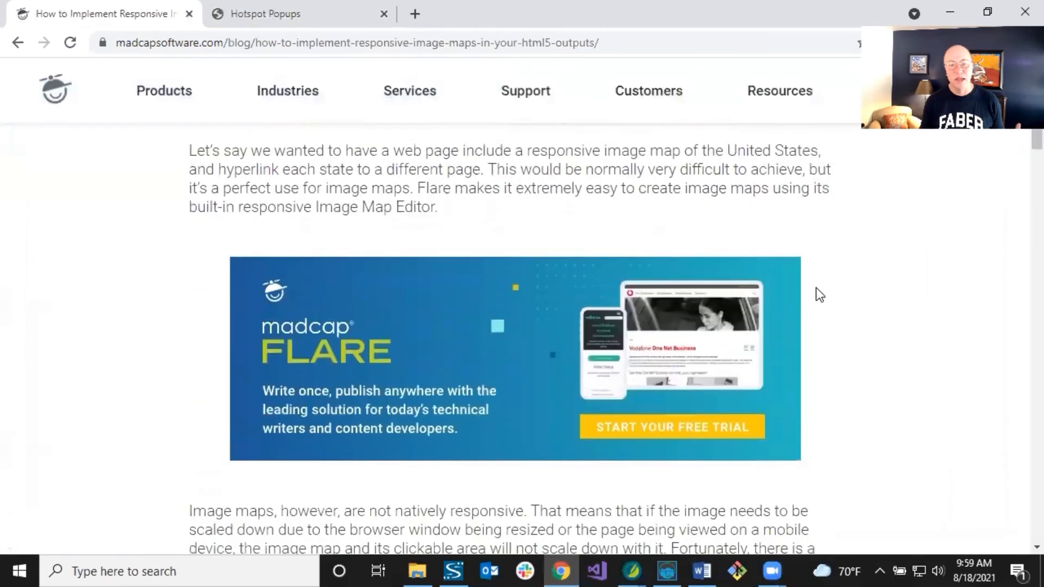
scroll(816, 288, "down", 9)
scroll(817, 286, "down", 10)
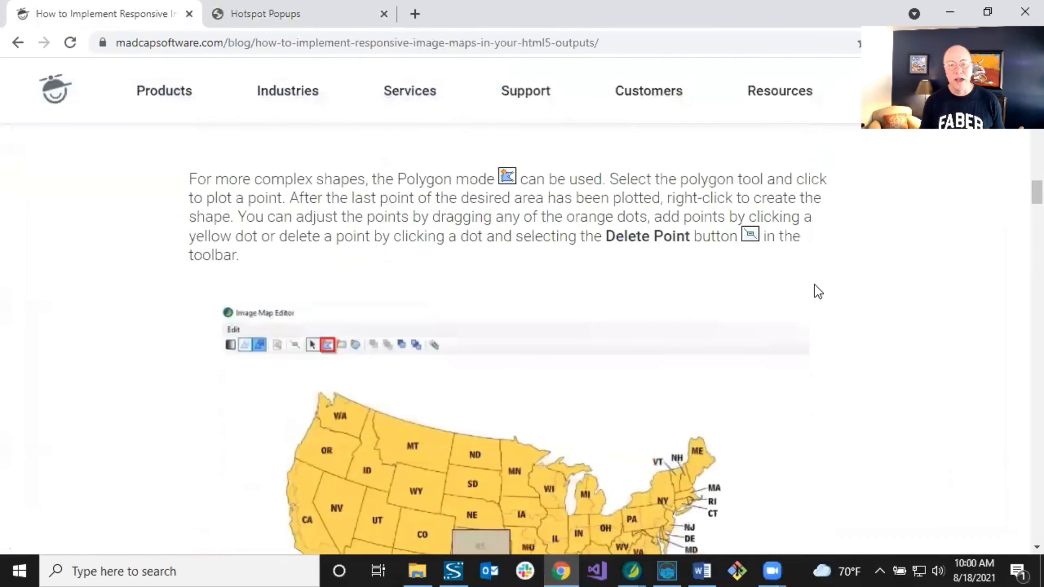
scroll(815, 286, "up", 10)
scroll(816, 286, "up", 7)
scroll(817, 290, "up", 12)
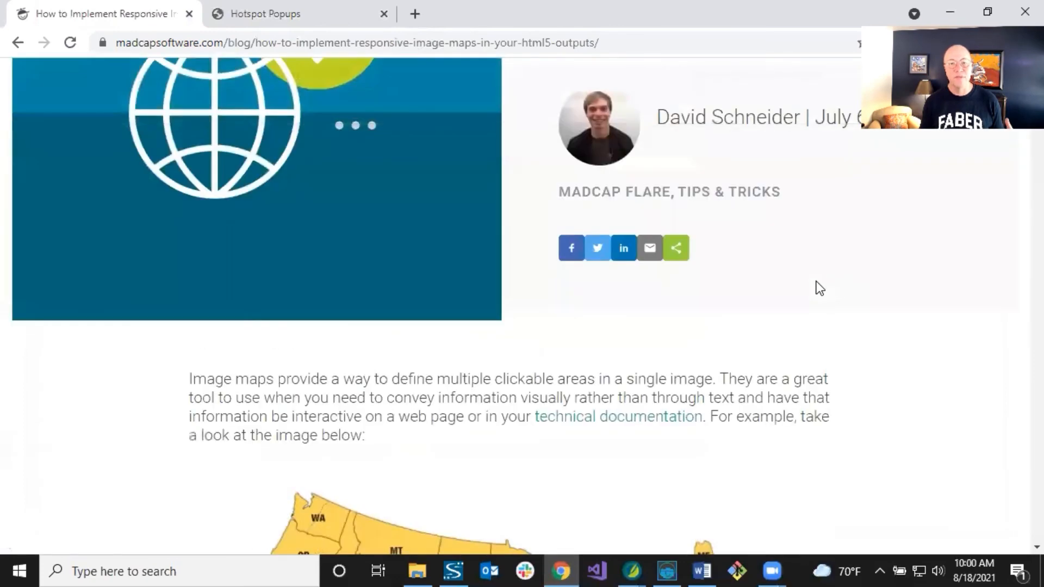